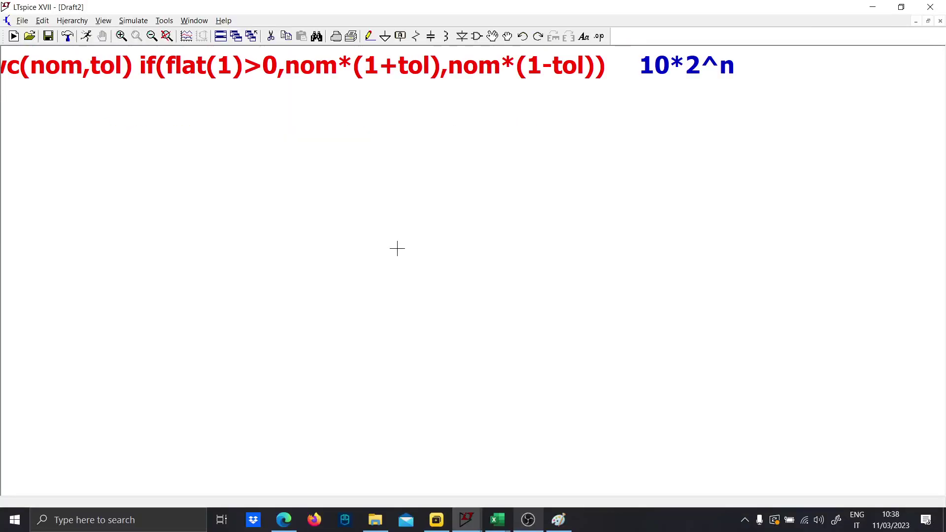
- Zoom out until the full .func wc(nom,tol) line and the 10*2^n note are visible
{"action": "scroll", "coordinate": [397, 249], "scroll_direction": "down", "scroll_amount": 3}
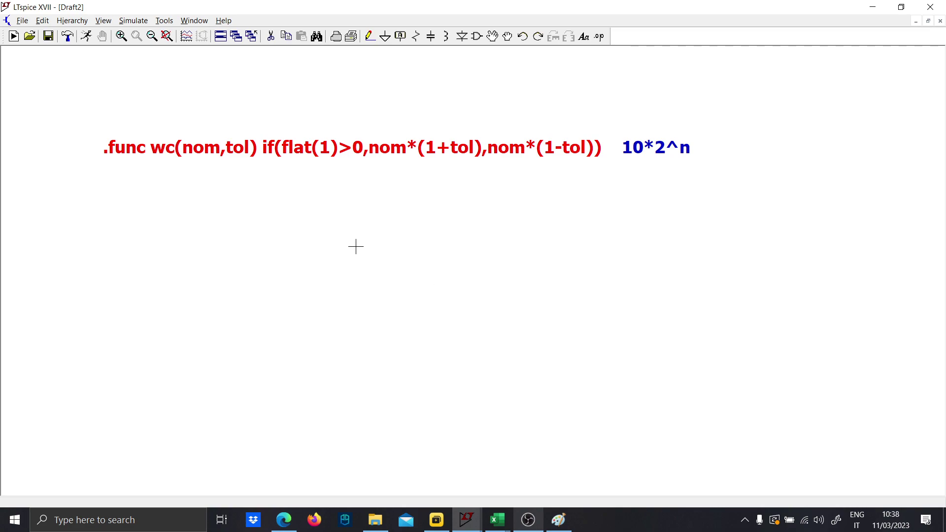
- Add a 'Worst case' comment below the formula
{"action": "key", "text": "t"}
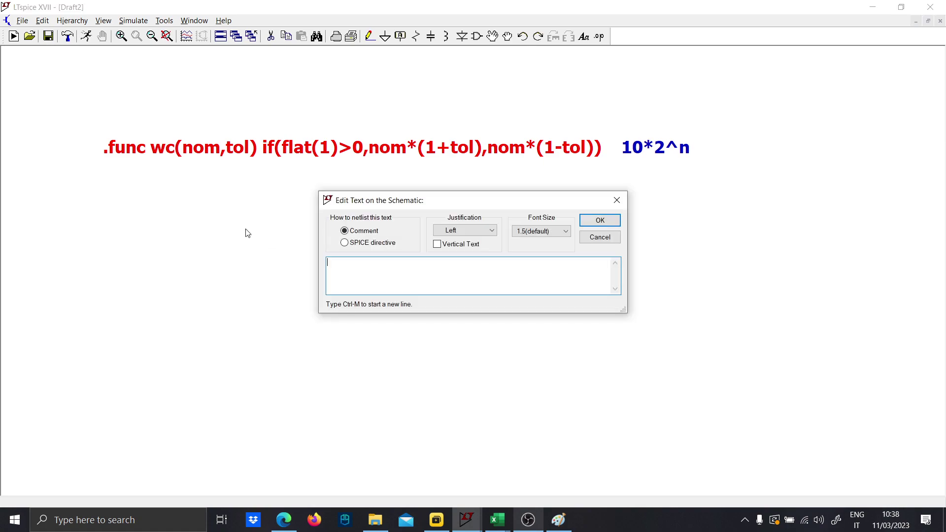
{"action": "key", "text": "Caps_Lock"}
{"action": "type", "text": "W"}
{"action": "key", "text": "Caps_Lock"}
{"action": "type", "text": "orst case"}
{"action": "key", "text": "Return"}
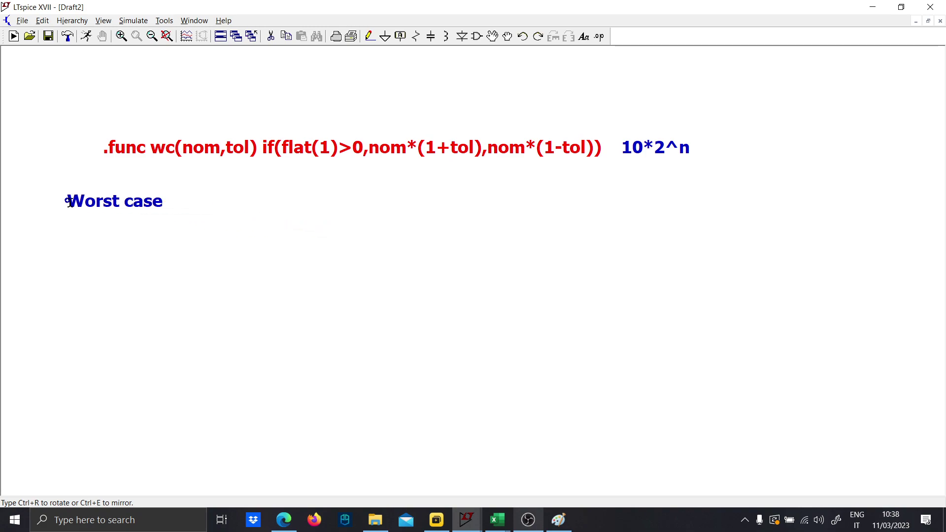
{"action": "left_click", "coordinate": [101, 206]}
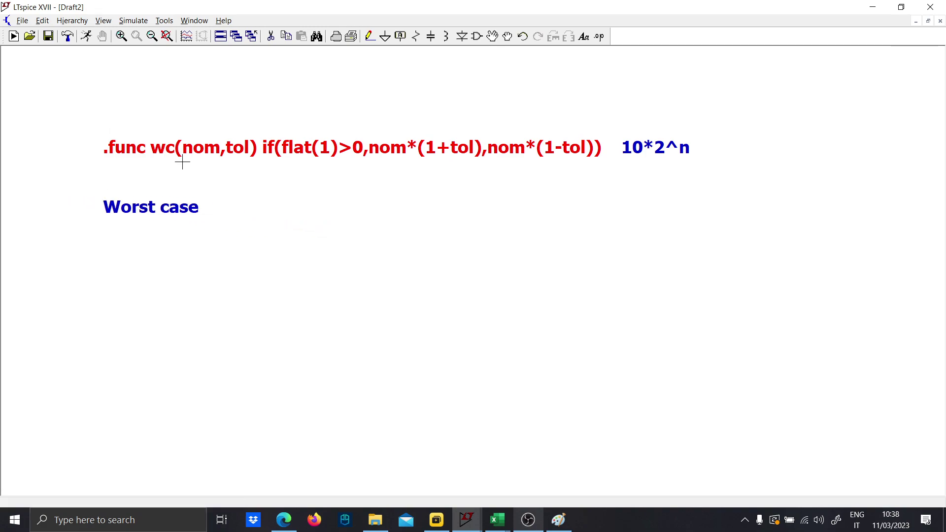
- Place voltage source V1 and route a wire up, across and down the right side
{"action": "key", "text": "v"}
{"action": "left_click", "coordinate": [127, 380]}
{"action": "key", "text": "Escape"}
{"action": "key", "text": "F3"}
{"action": "left_click", "coordinate": [127, 409]}
{"action": "left_click", "coordinate": [127, 277]}
{"action": "left_click", "coordinate": [389, 277]}
{"action": "left_click", "coordinate": [389, 457]}
- Ground the bottom of the right wire and place resistors R1 and R2 on it
{"action": "key", "text": "g"}
{"action": "left_click", "coordinate": [389, 457]}
{"action": "key", "text": "r"}
{"action": "left_click", "coordinate": [388, 306]}
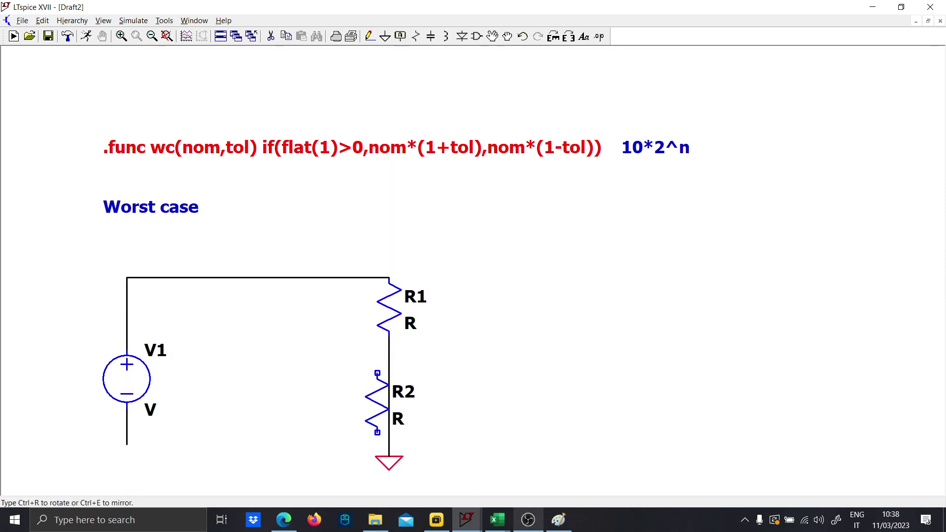
{"action": "left_click", "coordinate": [389, 414]}
{"action": "key", "text": "Escape"}
- Set both R2 and R1 to 10k
{"action": "right_click", "coordinate": [397, 423]}
{"action": "type", "text": "10k"}
{"action": "key", "text": "Return"}
{"action": "right_click", "coordinate": [413, 323]}
{"action": "type", "text": "1k"}
{"action": "key", "text": "Return"}
{"action": "right_click", "coordinate": [416, 323]}
{"action": "type", "text": "10k"}
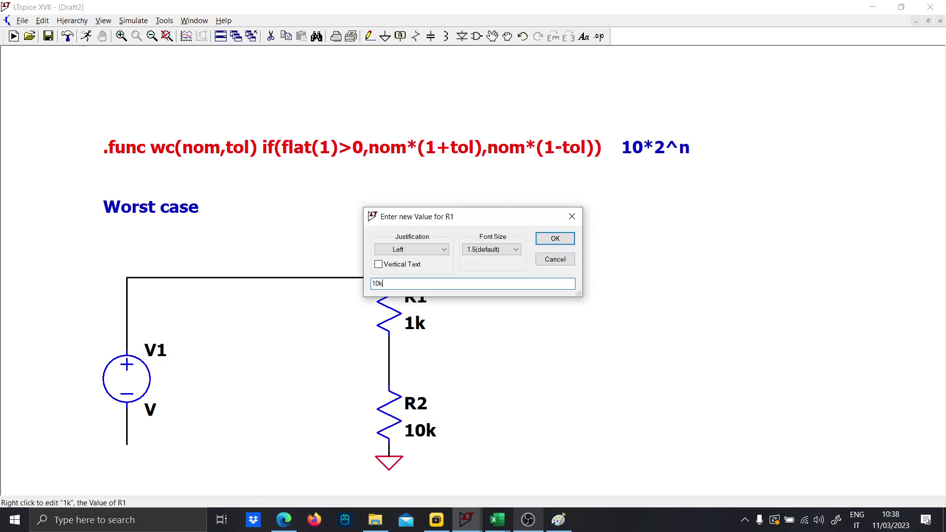
{"action": "key", "text": "Return"}
- Ground V1 and set its voltage to 10 V
{"action": "key", "text": "g"}
{"action": "left_click", "coordinate": [127, 445]}
{"action": "key", "text": "Escape"}
{"action": "right_click", "coordinate": [151, 410]}
{"action": "type", "text": "10"}
{"action": "key", "text": "Return"}
- Draw an output wire from the R1–R2 junction and label it 'out'
{"action": "key", "text": "F3"}
{"action": "left_click", "coordinate": [389, 361]}
{"action": "left_click", "coordinate": [544, 362]}
{"action": "key", "text": "F4"}
{"action": "type", "text": "out"}
{"action": "key", "text": "Return"}
{"action": "left_click", "coordinate": [544, 365]}
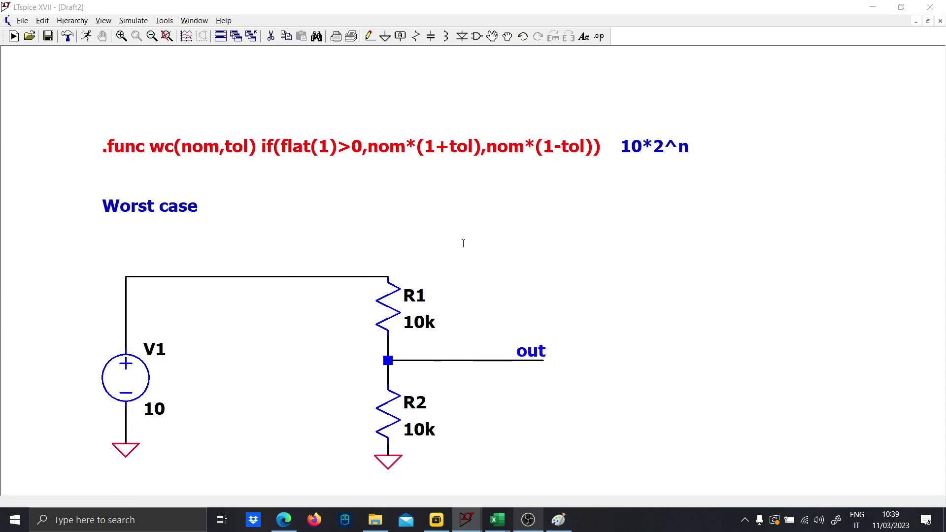
- Enter a .op SPICE directive
{"action": "key", "text": "t"}
{"action": "key", "text": "Escape"}
{"action": "type", "text": "s.op"}
{"action": "key", "text": "Return"}
- Place the .op directive, run it, and confirm V(out) reads 5 V before closing the results
{"action": "left_click", "coordinate": [86, 36]}
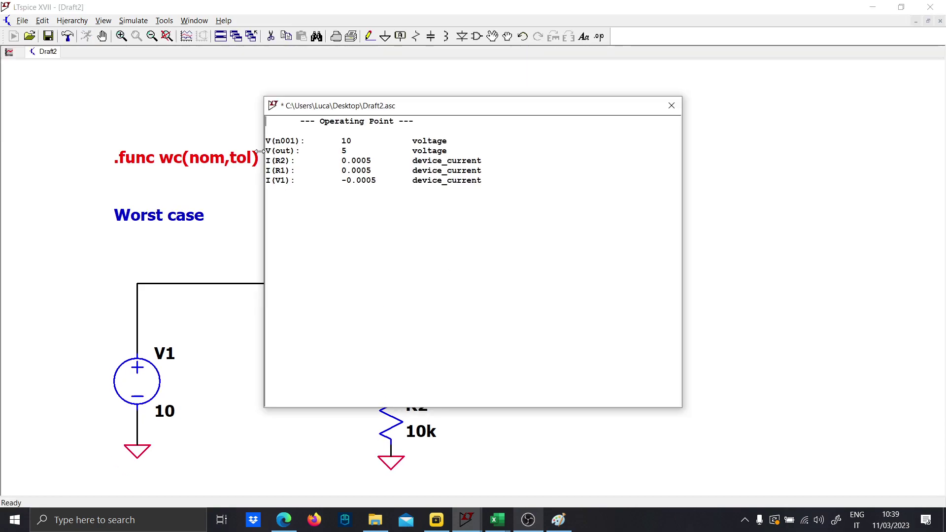
{"action": "left_click_drag", "start_coordinate": [268, 149], "coordinate": [502, 148]}
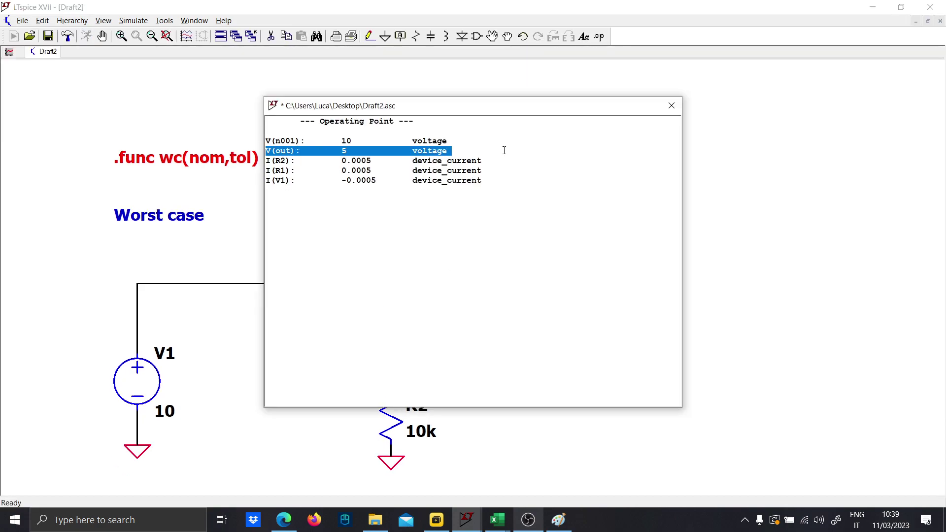
{"action": "left_click", "coordinate": [672, 106]}
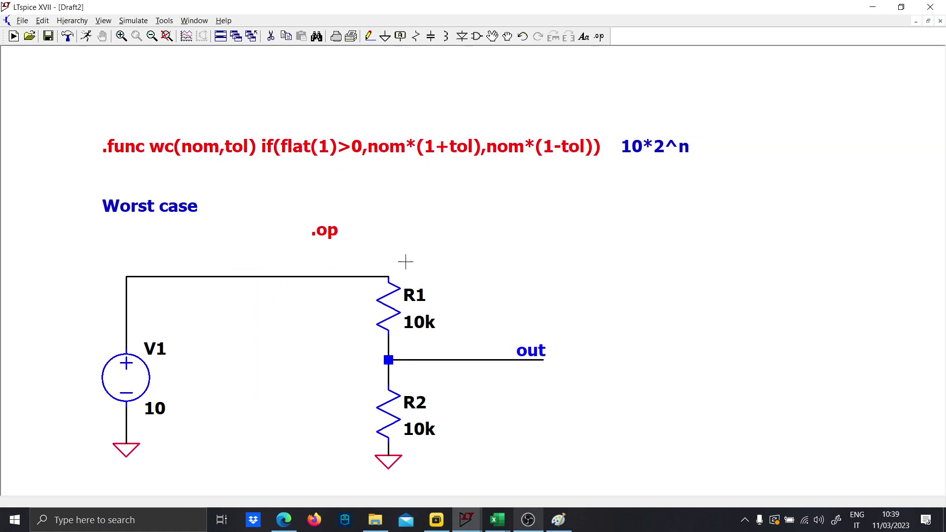
- Change R1's value to the worst-case expression {wc(10k,0.1}
{"action": "right_click", "coordinate": [420, 319]}
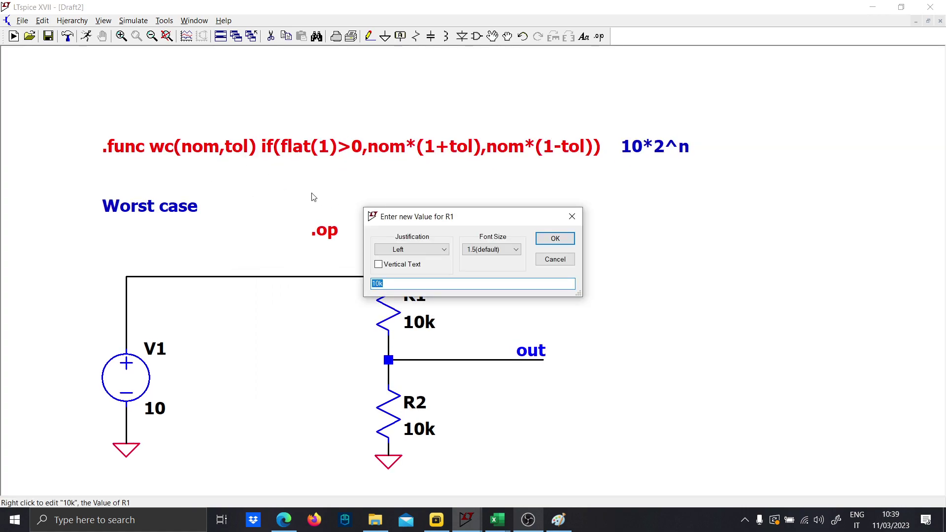
{"action": "key", "text": "BackSpace"}
{"action": "type", "text": "{wc(10k,0.1"}
{"action": "key", "text": "Return"}
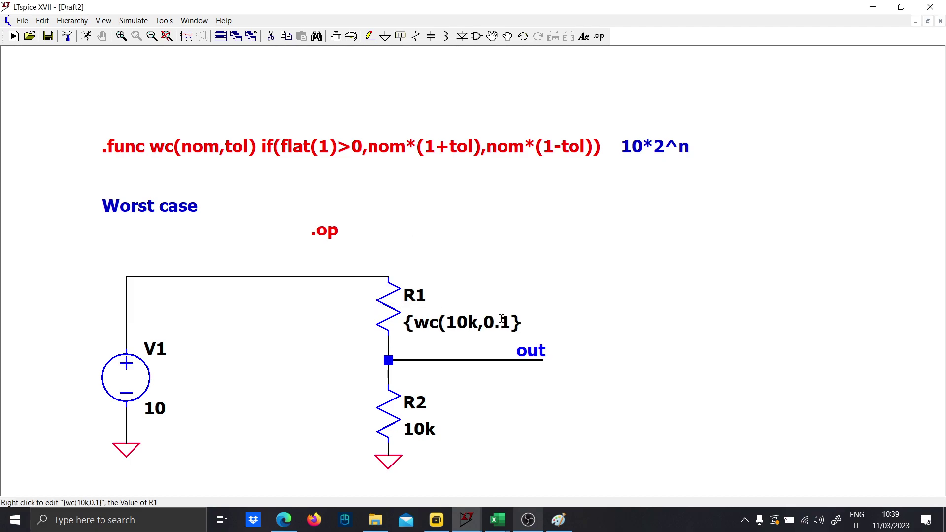
- Place a '10%' note beside R1's value
{"action": "type", "text": "t10%"}
{"action": "key", "text": "Return"}
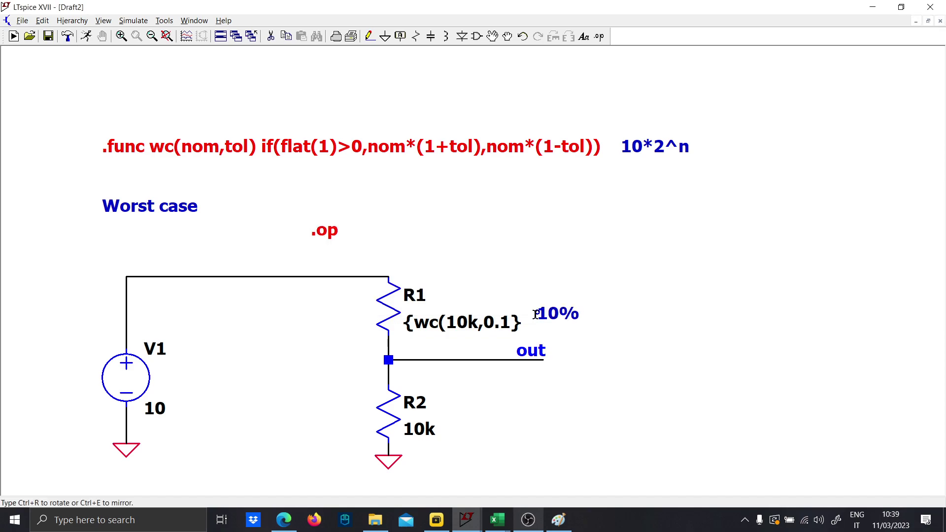
{"action": "left_click", "coordinate": [522, 314]}
{"action": "left_click", "coordinate": [556, 323]}
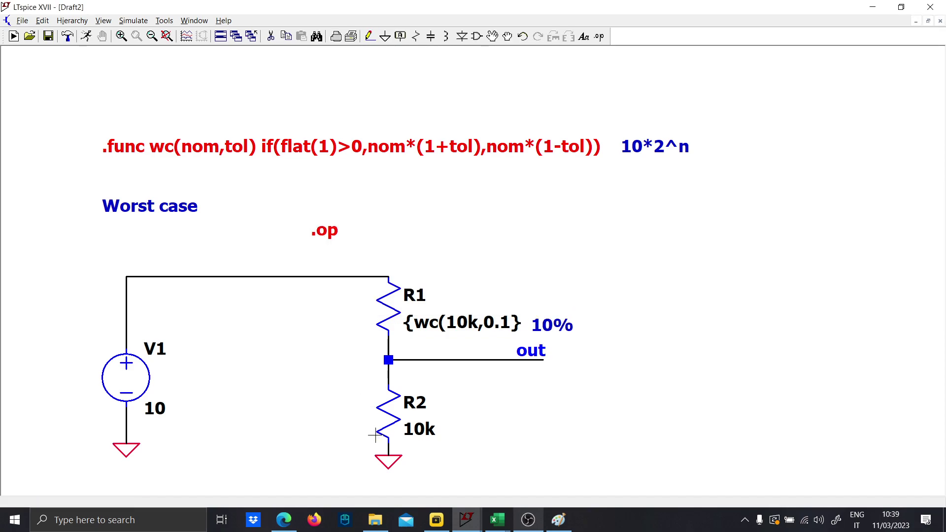
- Copy R1's worst-case expression and paste it into R2's value
{"action": "right_click", "coordinate": [444, 323]}
{"action": "key", "text": "ctrl+c"}
{"action": "key", "text": "Return"}
{"action": "right_click", "coordinate": [416, 425]}
{"action": "key", "text": "ctrl+v"}
{"action": "key", "text": "Return"}
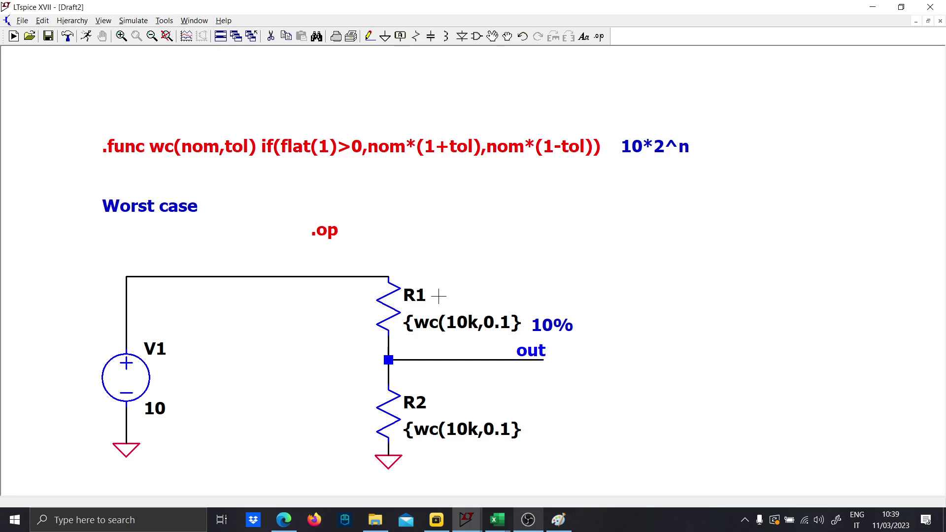
{"action": "key", "text": "F3"}
- Draw an outline around the nom*(1±tol) terms of the .func formula
{"action": "left_click", "coordinate": [365, 122]}
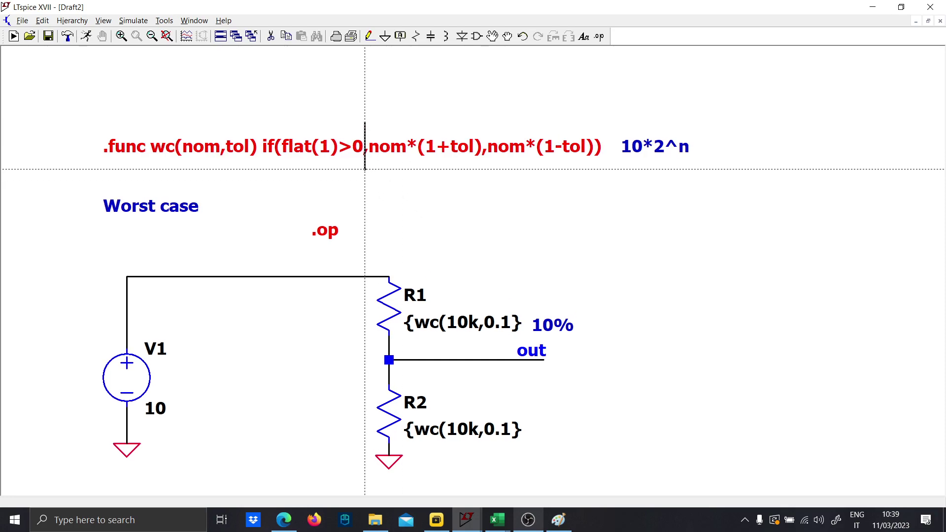
{"action": "left_click", "coordinate": [592, 169]}
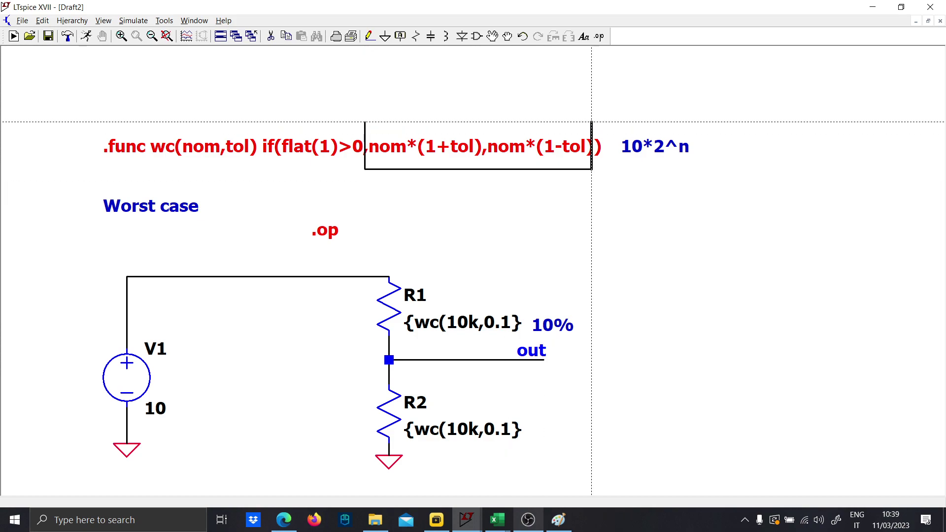
{"action": "left_click", "coordinate": [365, 122]}
{"action": "key", "text": "Escape"}
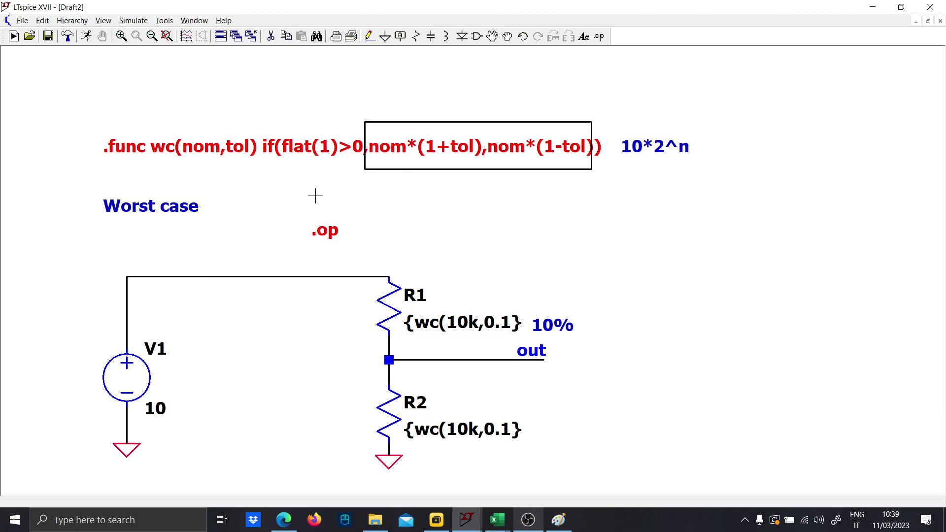
- Place a 2^n comment below the formula
{"action": "key", "text": "s"}
{"action": "key", "text": "Escape"}
{"action": "key", "text": "s"}
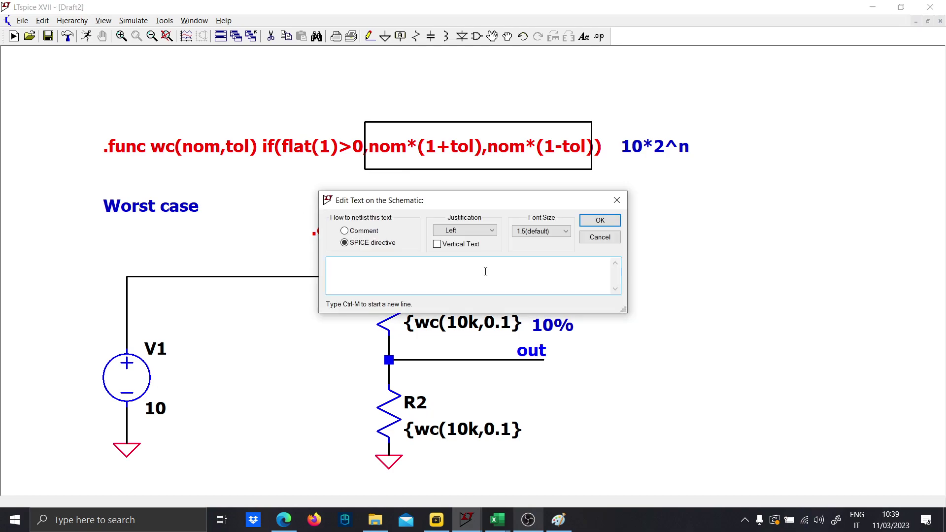
{"action": "key", "text": "Escape"}
{"action": "key", "text": "t"}
{"action": "key", "text": "Return"}
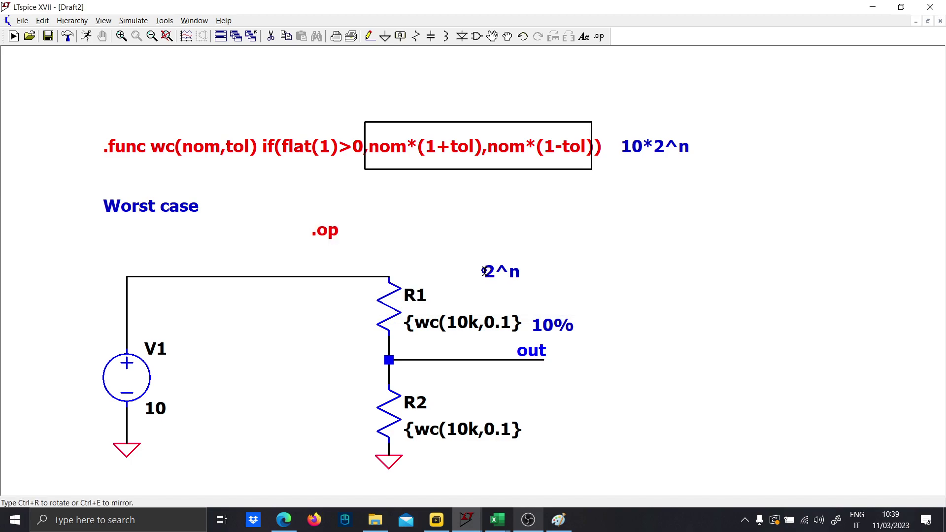
{"action": "left_click", "coordinate": [472, 204]}
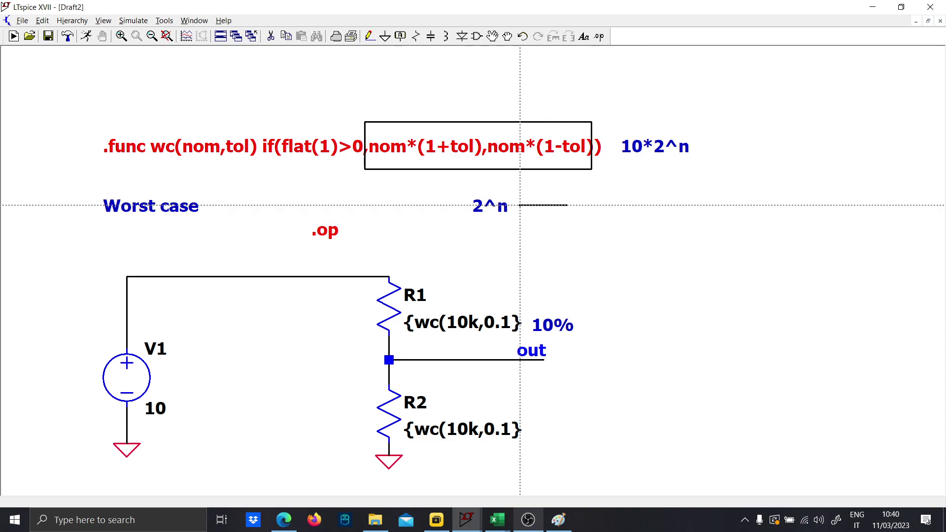
- Add the note 'Number of componetns' to the right of 2^n
{"action": "type", "text": "tN"}
{"action": "key", "text": "Caps_Lock"}
{"action": "type", "text": "u"}
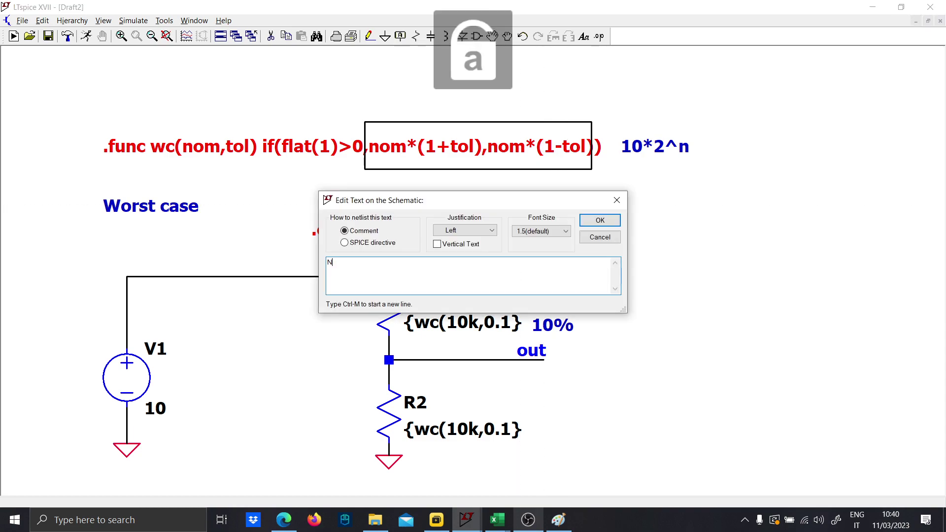
{"action": "type", "text": "mber of combinat"}
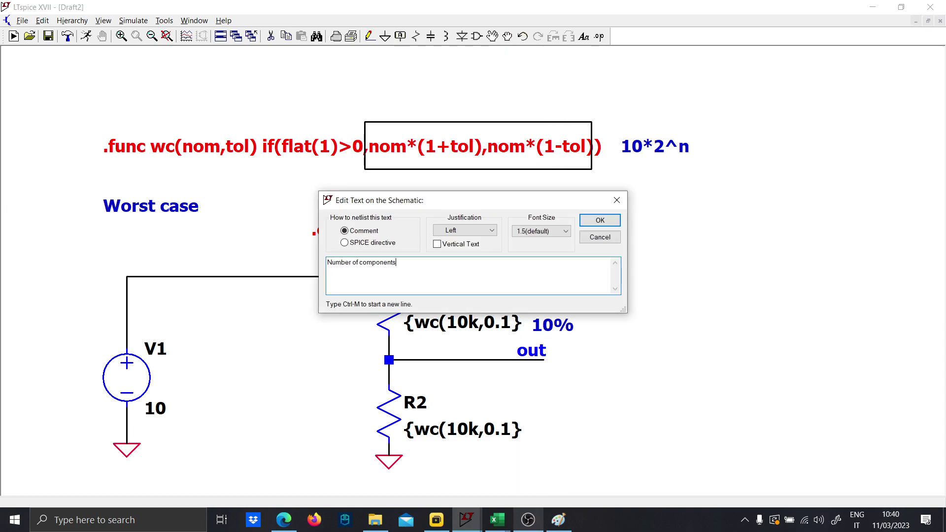
{"action": "key", "text": "Escape"}
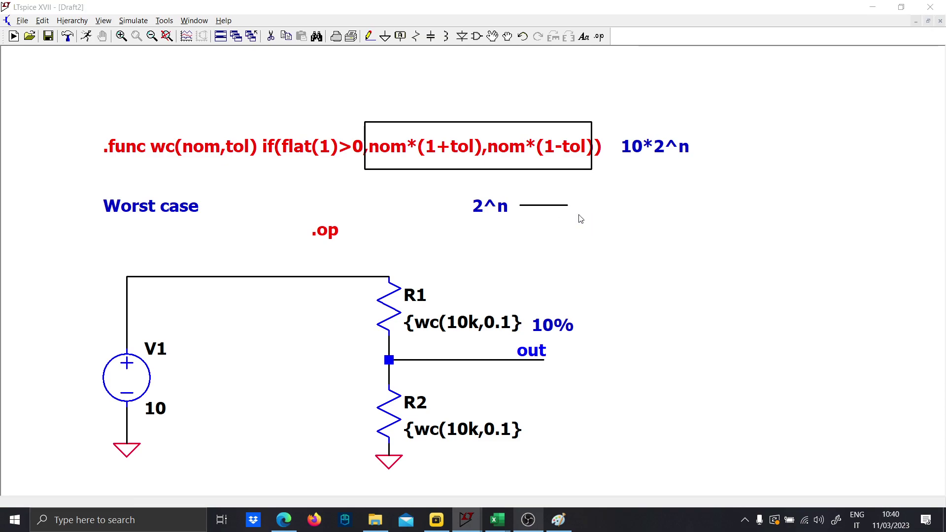
{"action": "key", "text": "t"}
{"action": "key", "text": "Caps_Lock"}
{"action": "type", "text": "N"}
{"action": "key", "text": "Caps_Lock"}
{"action": "type", "text": "umber of componetns"}
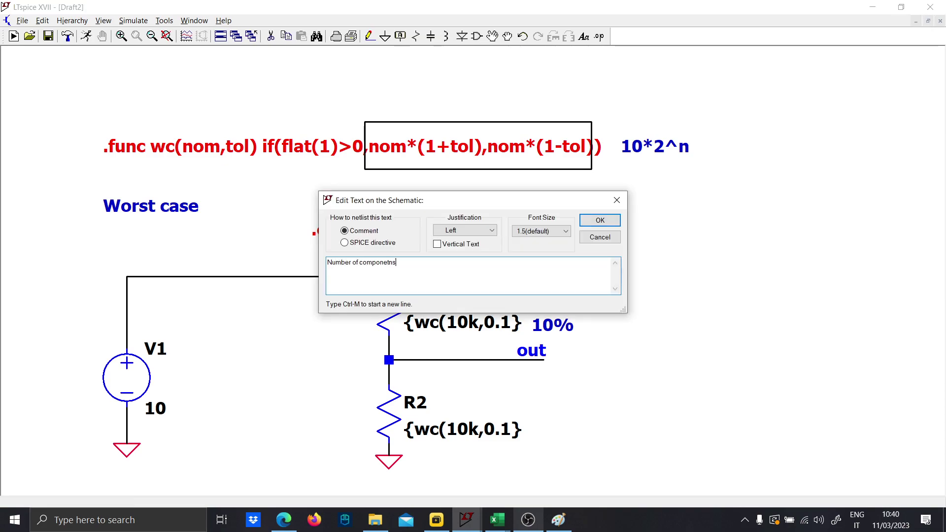
{"action": "key", "text": "Return"}
{"action": "left_click", "coordinate": [579, 206]}
- Place a '10*' comment in front of 2^n
{"action": "key", "text": "t"}
{"action": "key", "text": "Escape"}
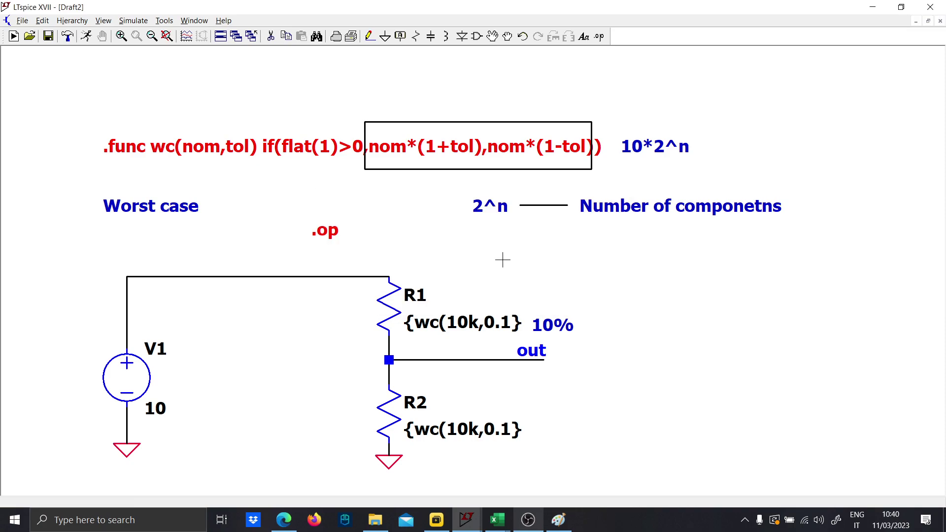
{"action": "key", "text": "t"}
{"action": "key", "text": "Escape"}
{"action": "key", "text": "t"}
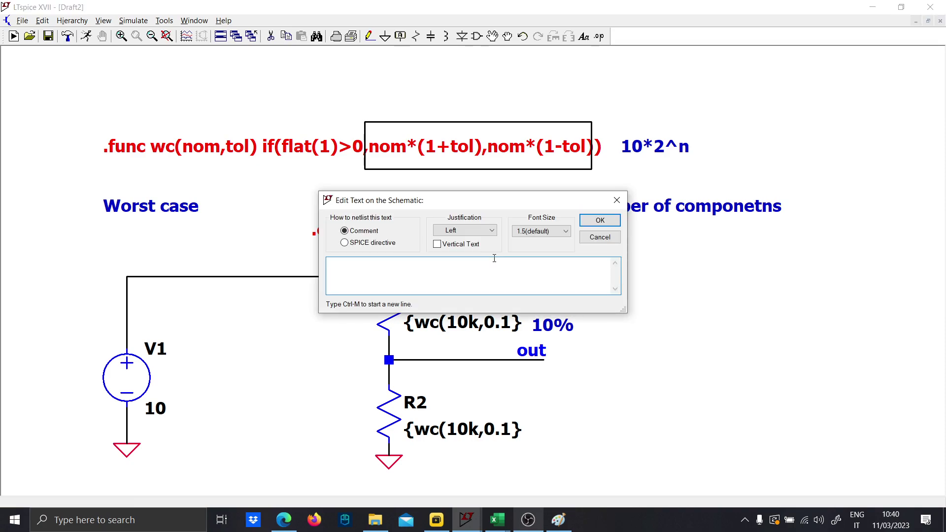
{"action": "type", "text": "10*"}
{"action": "key", "text": "Return"}
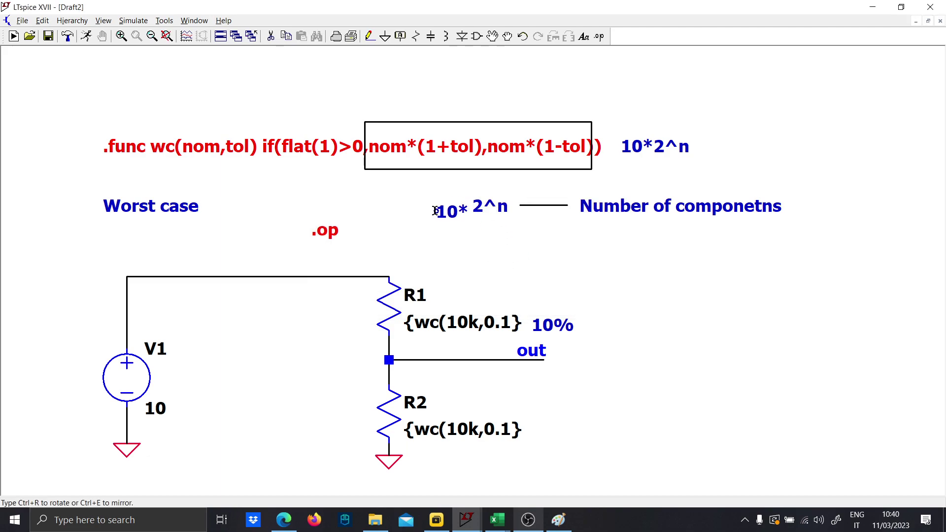
{"action": "left_click", "coordinate": [432, 207]}
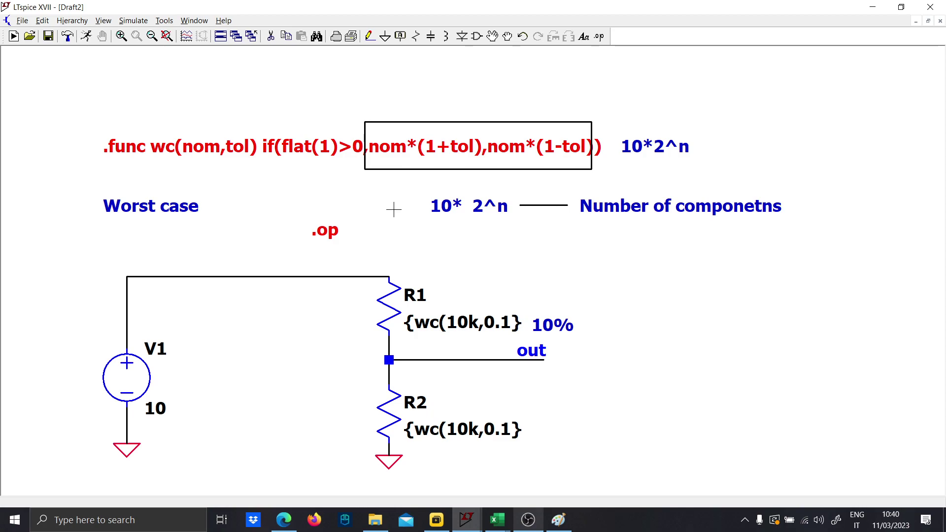
- Start an outline around 2^n, then switch to Delete mode instead
{"action": "key", "text": "F3"}
{"action": "left_click", "coordinate": [472, 193]}
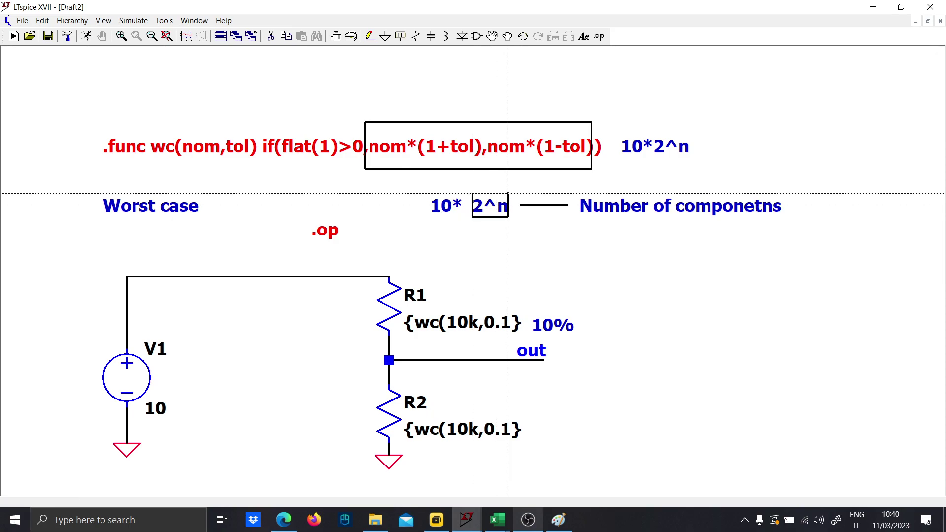
{"action": "key", "text": "F5"}
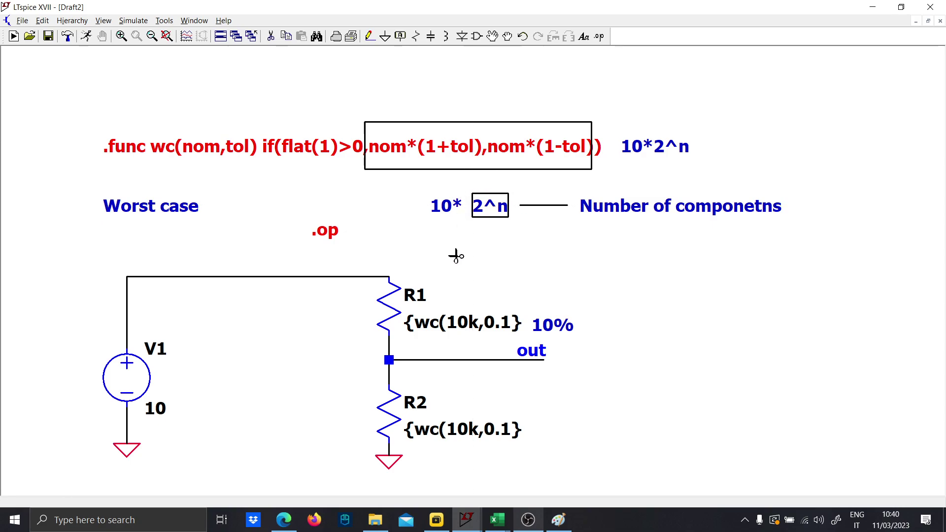
- Place a '.step param RUN' directive above R1
{"action": "key", "text": "Escape"}
{"action": "key", "text": "s"}
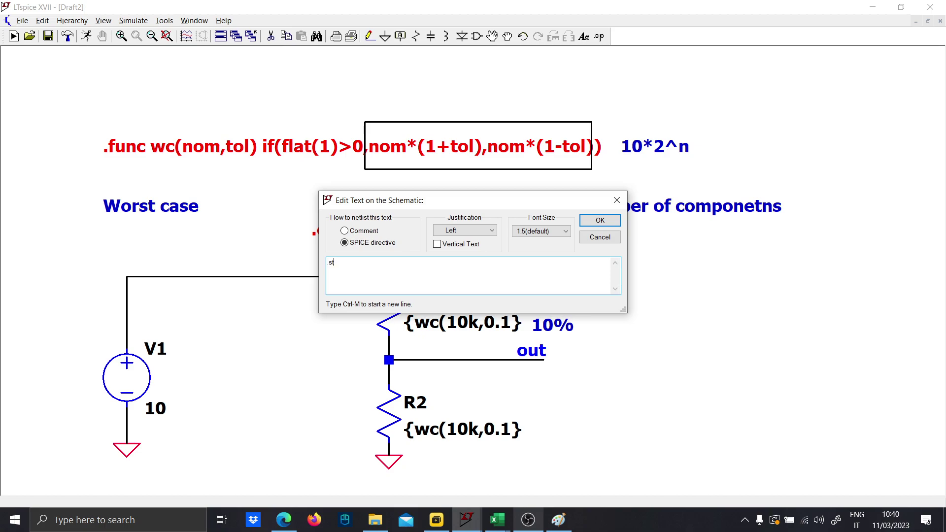
{"action": "type", "text": ".step param"}
{"action": "key", "text": "Caps_Lock"}
{"action": "type", "text": "RUN"}
{"action": "key", "text": "Caps_Lock"}
{"action": "key", "text": "Return"}
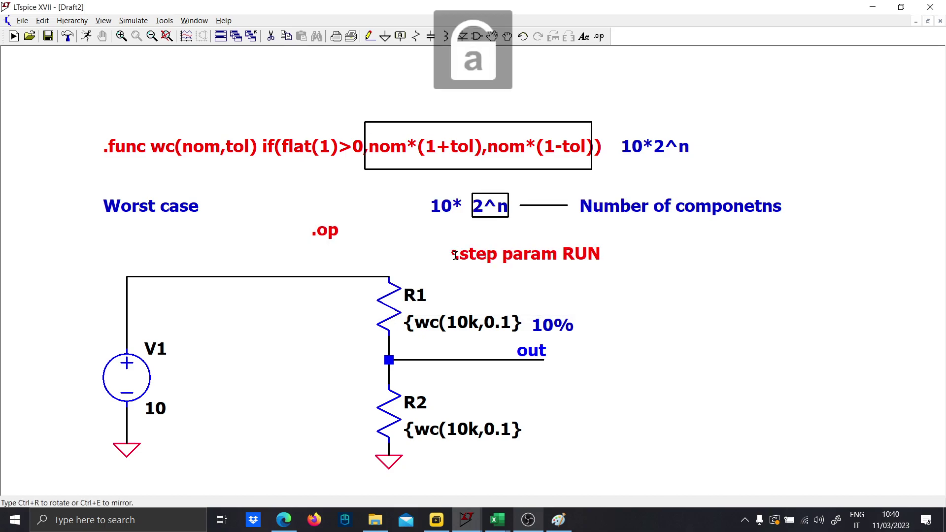
{"action": "left_click", "coordinate": [544, 277]}
- Set the RUN sweep to start 0, stop 40, increment 1
{"action": "right_click", "coordinate": [566, 236]}
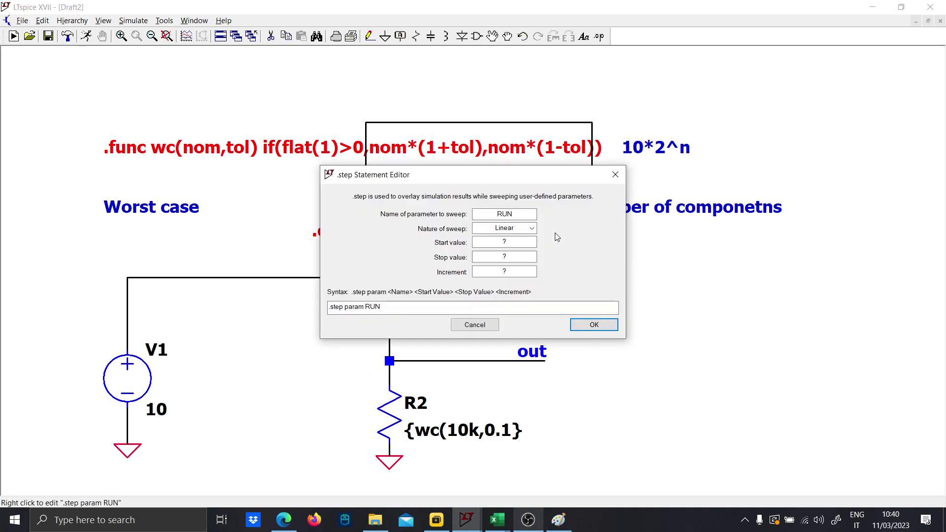
{"action": "left_click", "coordinate": [513, 241]}
{"action": "type", "text": "0"}
{"action": "key", "text": "Tab"}
{"action": "left_click_drag", "start_coordinate": [438, 184], "coordinate": [584, 186]}
{"action": "type", "text": "40"}
{"action": "key", "text": "Tab"}
{"action": "key", "text": "Return"}
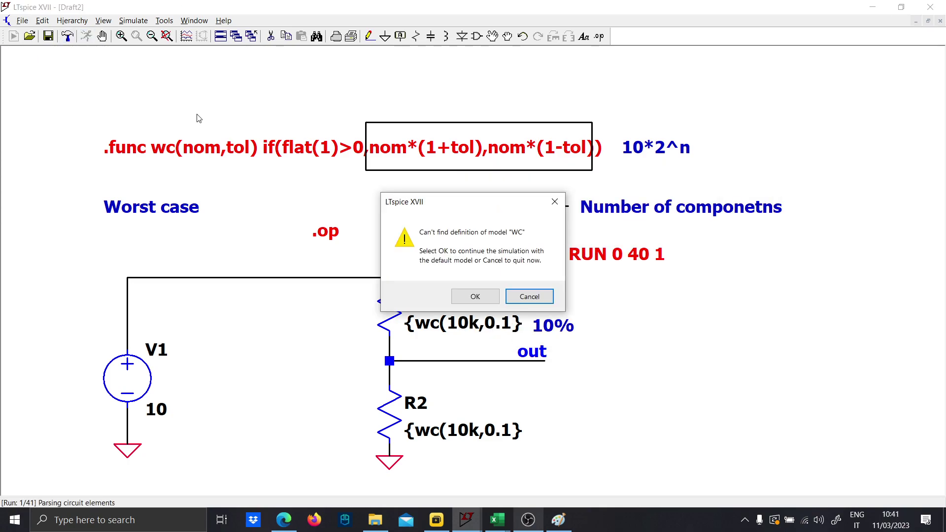
- Dismiss the missing-model warning and correct R1's value to {wc(10k,0.1)}
{"action": "key", "text": "Return"}
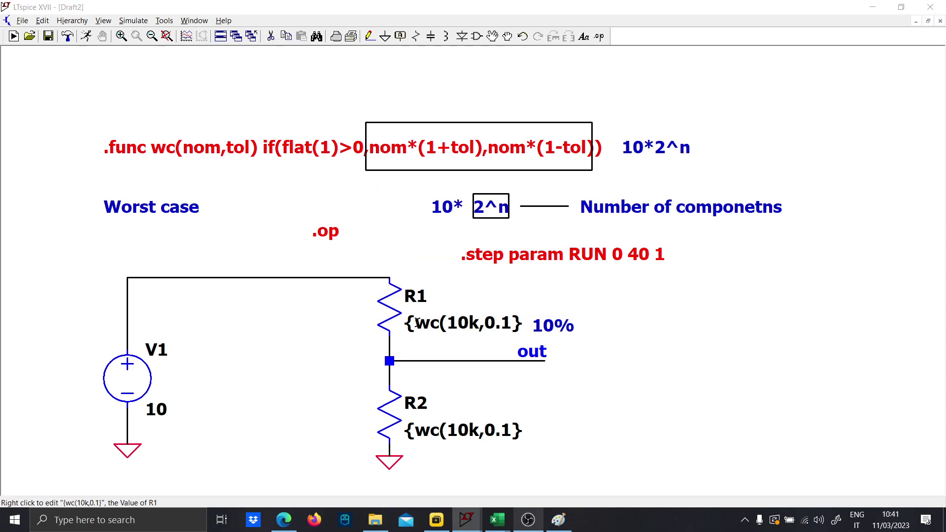
{"action": "right_click", "coordinate": [409, 318]}
{"action": "left_click", "coordinate": [431, 282]}
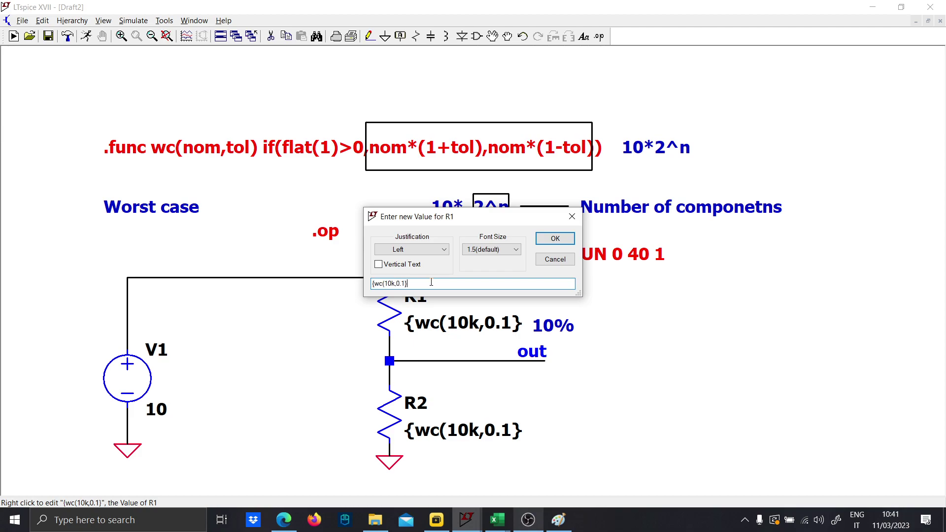
{"action": "type", "text": "}"}
{"action": "key", "text": "Return"}
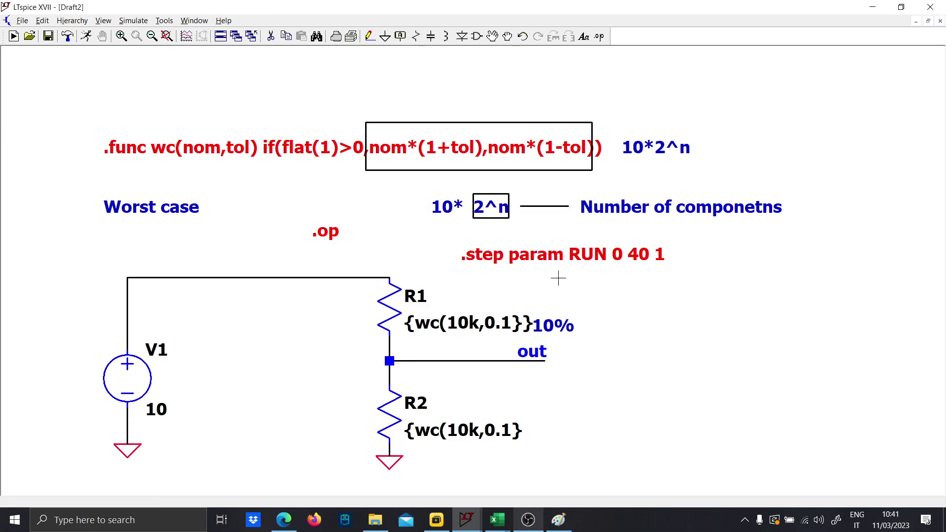
{"action": "right_click", "coordinate": [513, 329]}
{"action": "key", "text": "End"}
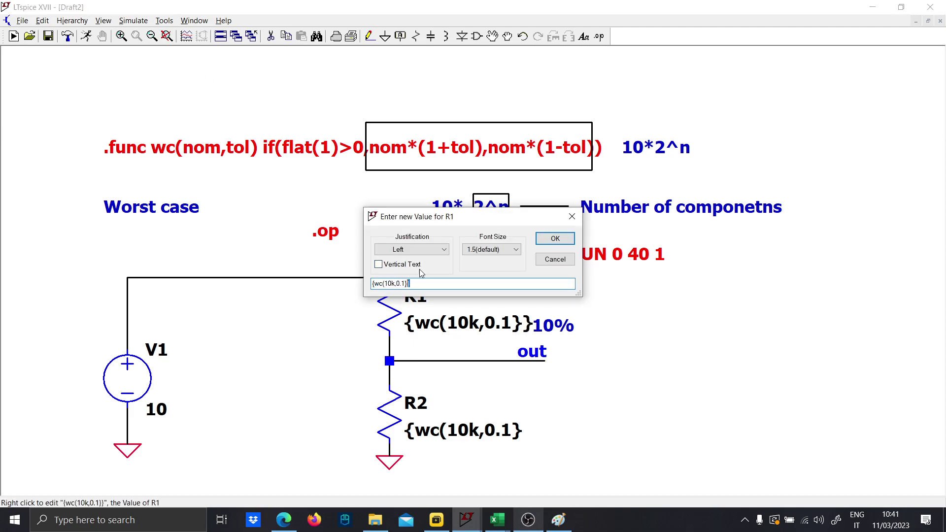
{"action": "left_click", "coordinate": [436, 283]}
{"action": "key", "text": "Return"}
{"action": "right_click", "coordinate": [431, 311]}
{"action": "right_click", "coordinate": [434, 328]}
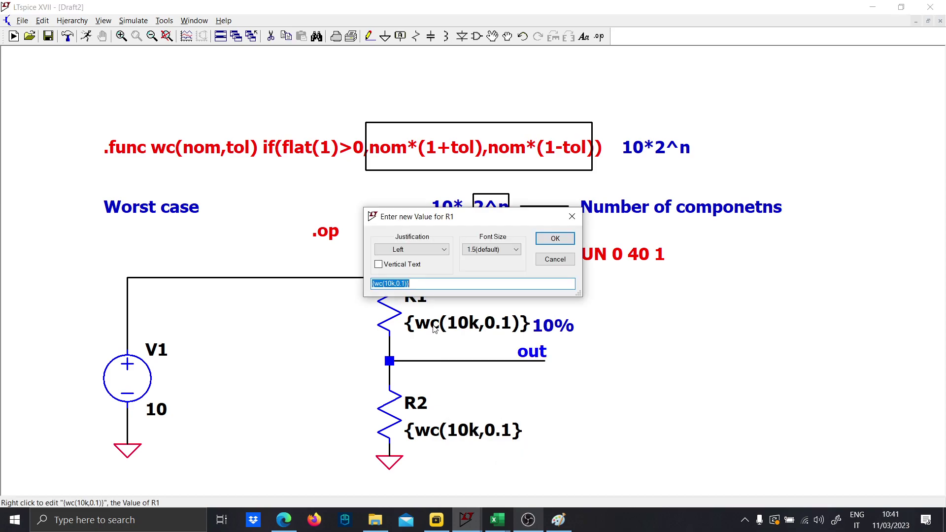
{"action": "key", "text": "Return"}
- Add the missing closing parenthesis so R2 reads {wc(10k,0.1)}
{"action": "right_click", "coordinate": [439, 429]}
{"action": "key", "text": "End"}
{"action": "key", "text": "Left"}
{"action": "type", "text": ")"}
{"action": "key", "text": "Return"}
- Rerun the simulation, plot V(out), and trace it with a cursor across runs 11 and 15
{"action": "left_click", "coordinate": [13, 36]}
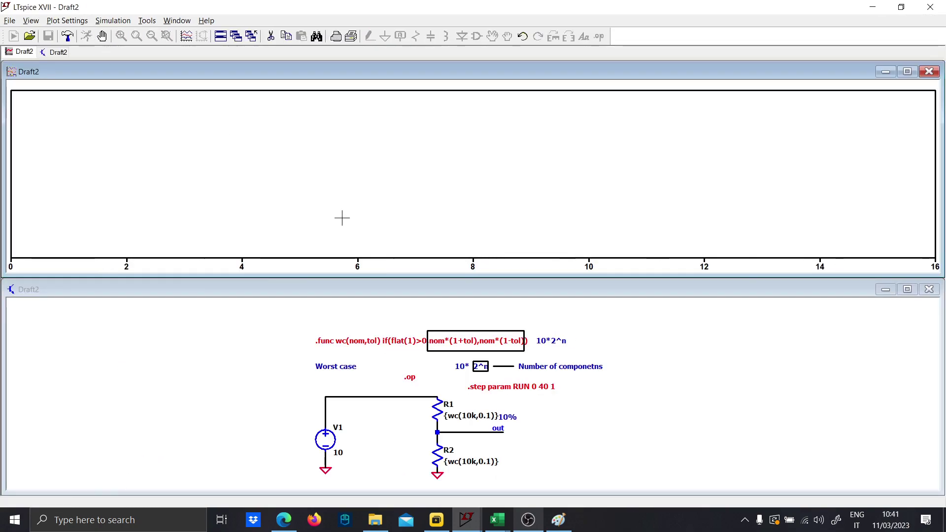
{"action": "left_click", "coordinate": [496, 432]}
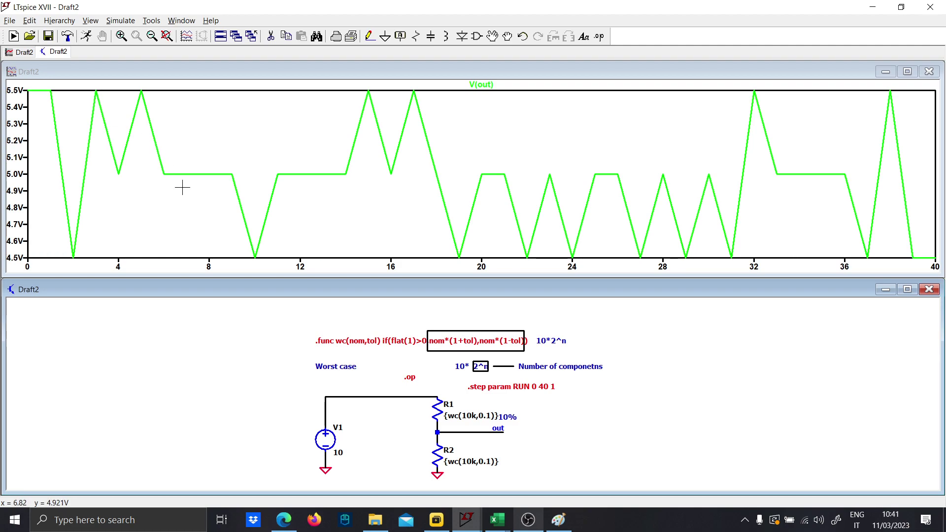
{"action": "left_click", "coordinate": [480, 86]}
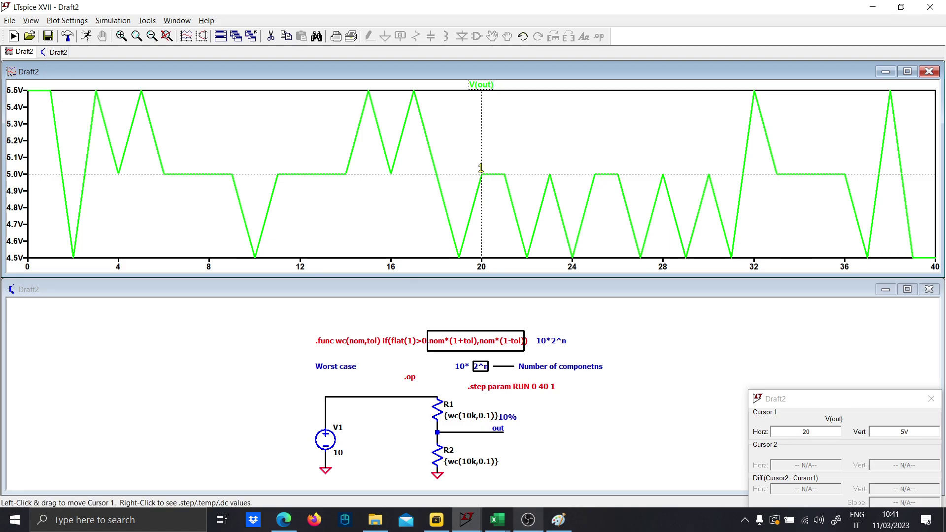
{"action": "left_click_drag", "start_coordinate": [481, 165], "coordinate": [296, 168]}
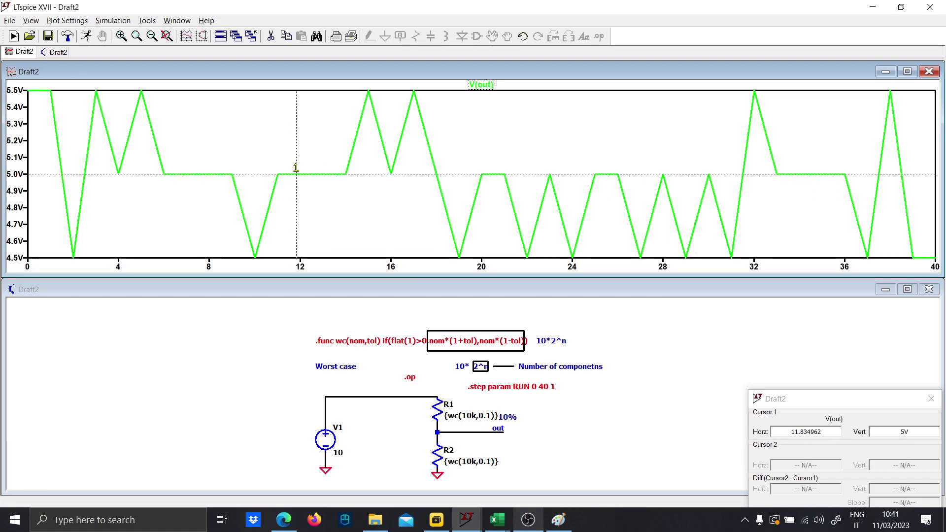
{"action": "left_click_drag", "start_coordinate": [296, 168], "coordinate": [368, 101]}
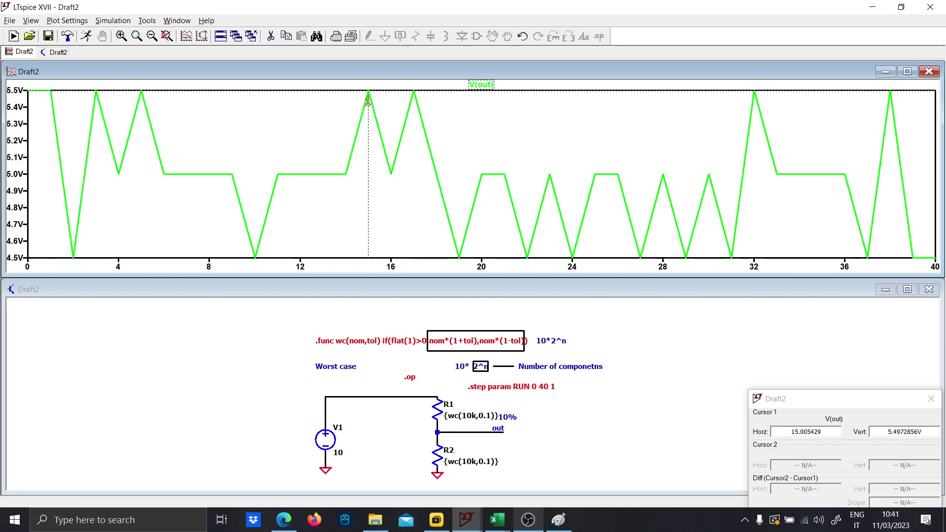
{"action": "mouse_move", "coordinate": [368, 101]}
{"action": "left_mouse_down"}
{"action": "mouse_move", "coordinate": [439, 186]}
{"action": "mouse_move", "coordinate": [458, 245]}
{"action": "left_mouse_up"}
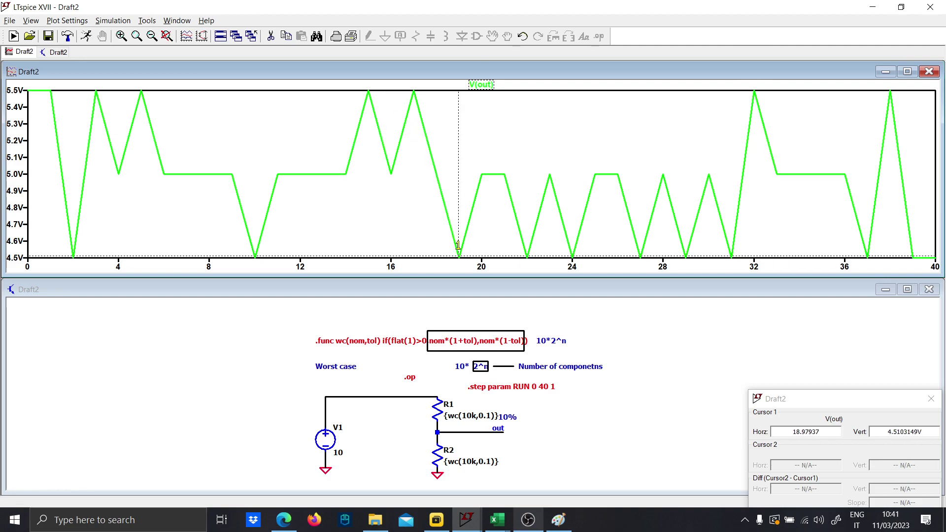
- Zoom the V(out) plot into runs 0–4.4, then fit it back to runs 0–40
{"action": "scroll", "coordinate": [417, 427], "scroll_direction": "up", "scroll_amount": 1}
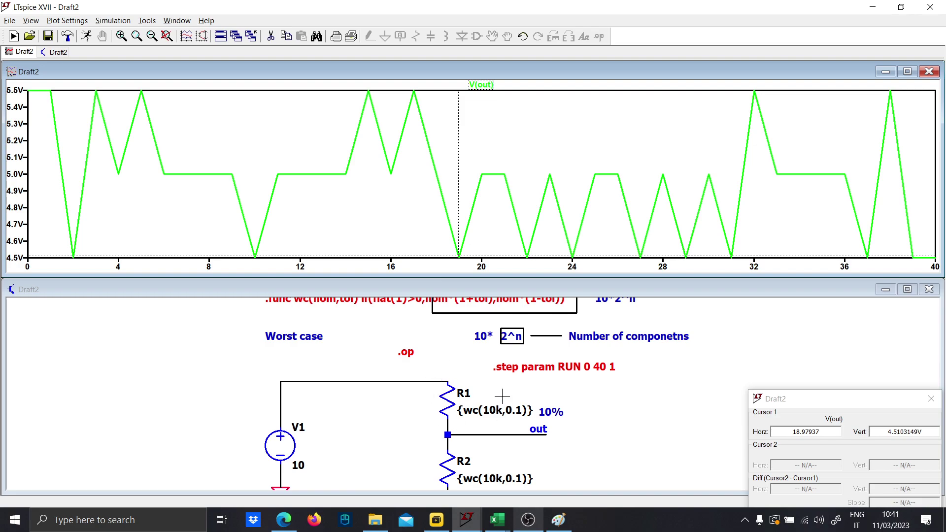
{"action": "left_click", "coordinate": [401, 469]}
{"action": "mouse_move", "coordinate": [401, 468]}
{"action": "left_mouse_down"}
{"action": "mouse_move", "coordinate": [375, 415]}
{"action": "mouse_move", "coordinate": [364, 437]}
{"action": "mouse_move", "coordinate": [357, 399]}
{"action": "left_mouse_up"}
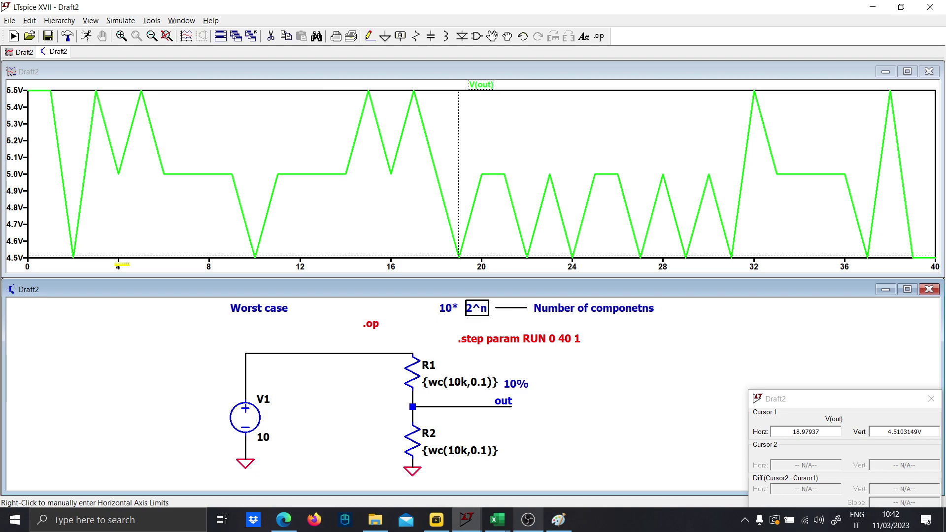
{"action": "left_click_drag", "start_coordinate": [122, 264], "coordinate": [19, 75]}
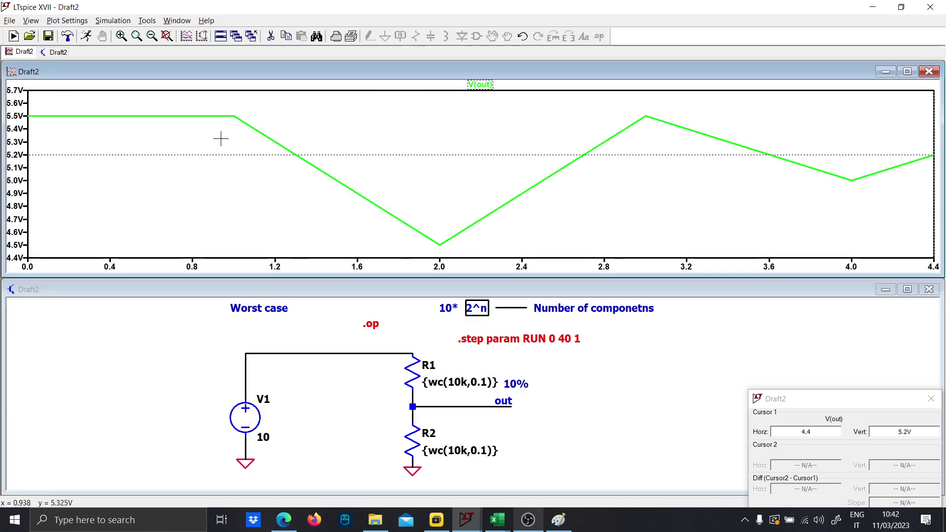
{"action": "mouse_move", "coordinate": [243, 154]}
{"action": "left_mouse_down"}
{"action": "mouse_move", "coordinate": [116, 116]}
{"action": "mouse_move", "coordinate": [412, 244]}
{"action": "mouse_move", "coordinate": [440, 249]}
{"action": "mouse_move", "coordinate": [634, 155]}
{"action": "mouse_move", "coordinate": [821, 202]}
{"action": "mouse_move", "coordinate": [861, 226]}
{"action": "mouse_move", "coordinate": [843, 226]}
{"action": "left_mouse_up"}
{"action": "right_click", "coordinate": [610, 117]}
{"action": "left_click", "coordinate": [622, 122]}
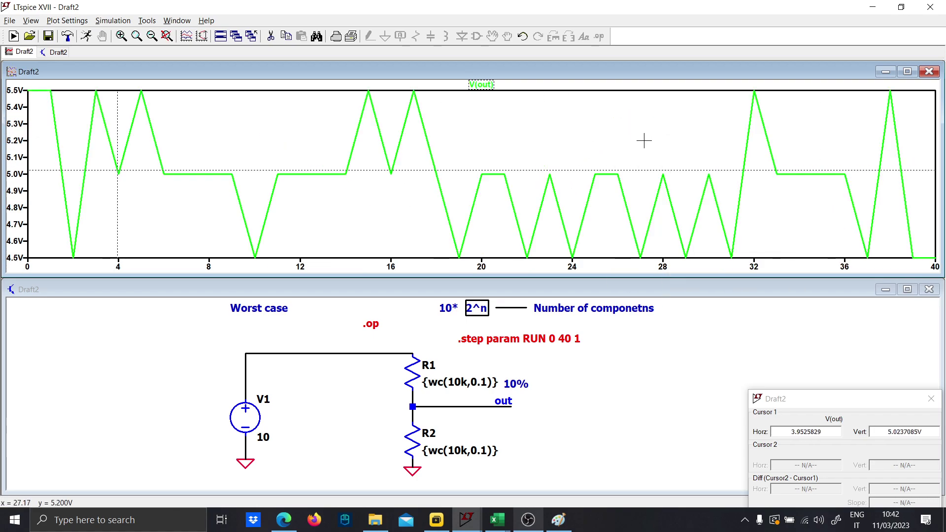
- Zoom into runs 21–25 to read V(out) at run 23.4, then close the cursor and fit to 0–40
{"action": "left_click_drag", "start_coordinate": [513, 261], "coordinate": [596, 128]}
{"action": "left_click_drag", "start_coordinate": [411, 164], "coordinate": [888, 144]}
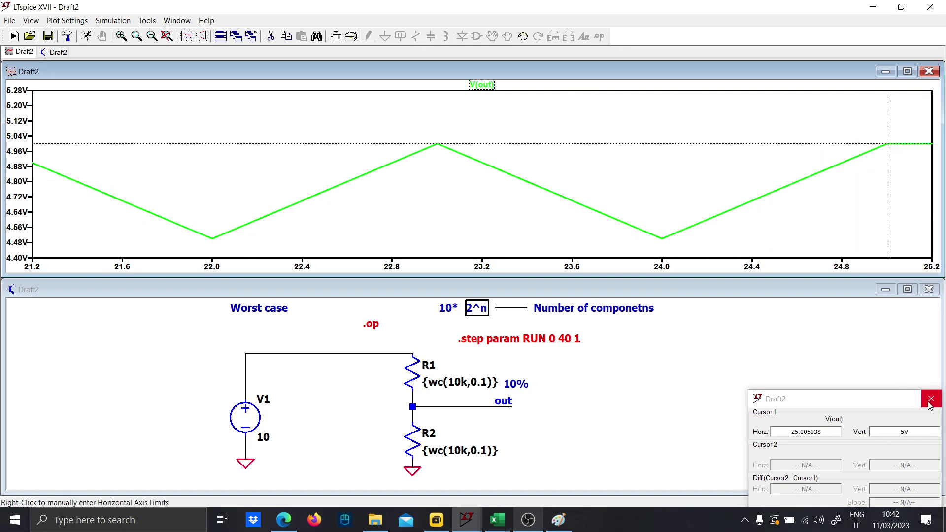
{"action": "left_click", "coordinate": [931, 399]}
{"action": "right_click", "coordinate": [450, 228]}
{"action": "key", "text": "Escape"}
{"action": "right_click", "coordinate": [465, 228]}
{"action": "left_click", "coordinate": [490, 238]}
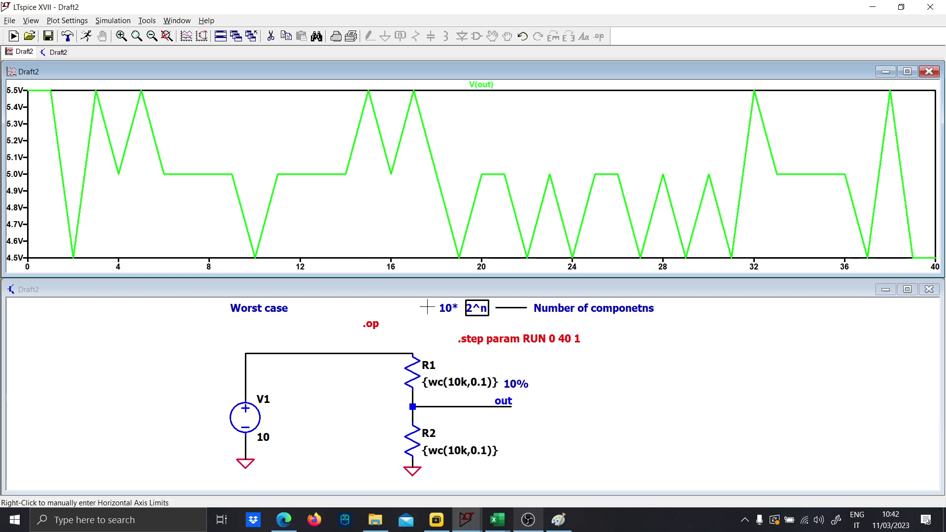
- Change the R1 and R2 values from wc to mc, giving both {mc(10k,0.1)}
{"action": "right_click", "coordinate": [434, 383]}
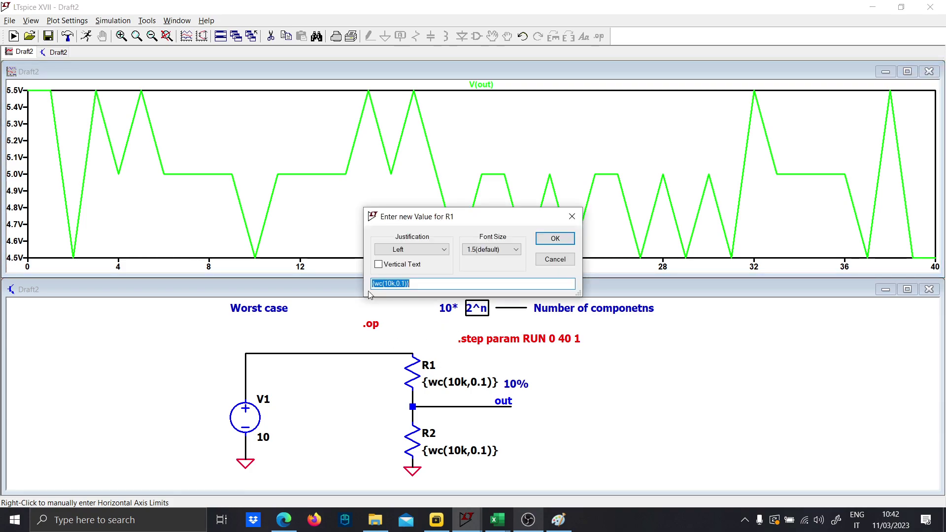
{"action": "type", "text": "mc"}
{"action": "key", "text": "Return"}
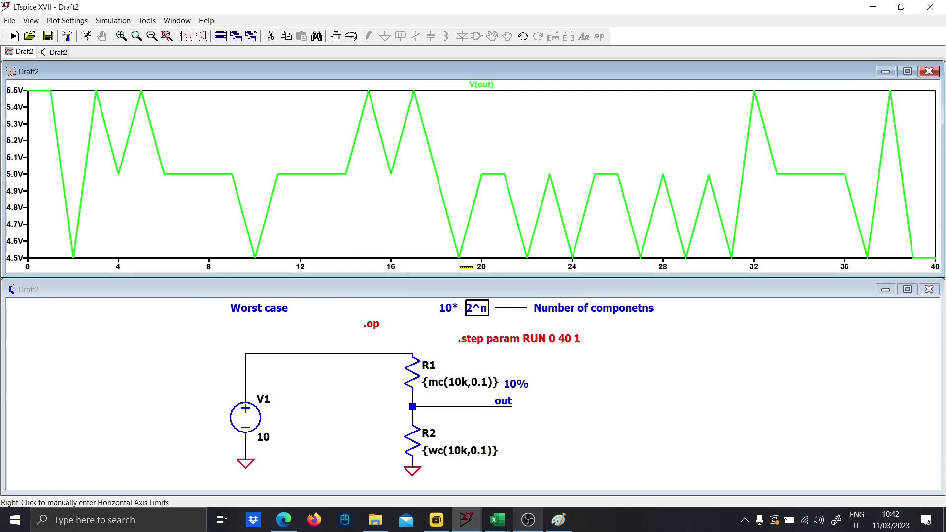
{"action": "right_click", "coordinate": [438, 451]}
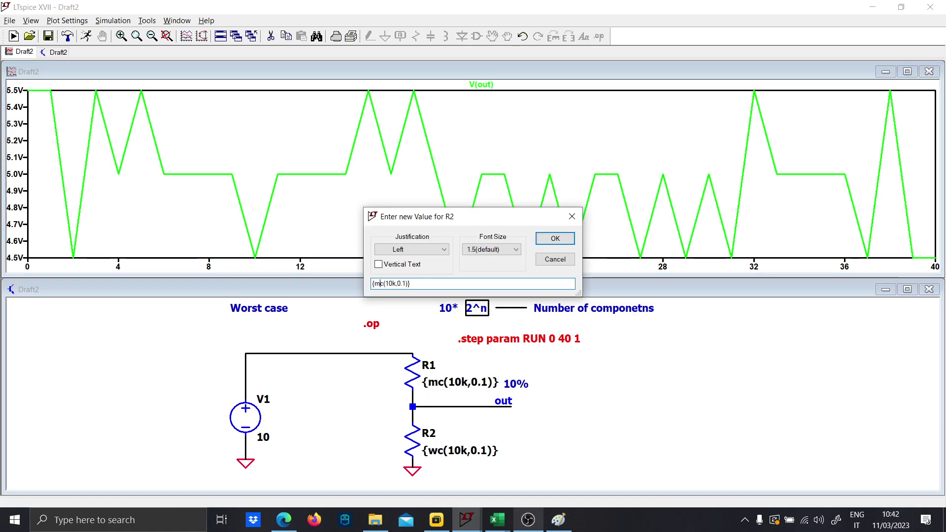
{"action": "key", "text": "Return"}
- Set the .step directive's stop value to 10k, so it reads .step param RUN 0 10k 1
{"action": "left_click_drag", "start_coordinate": [417, 364], "coordinate": [402, 383]}
{"action": "right_click", "coordinate": [543, 359]}
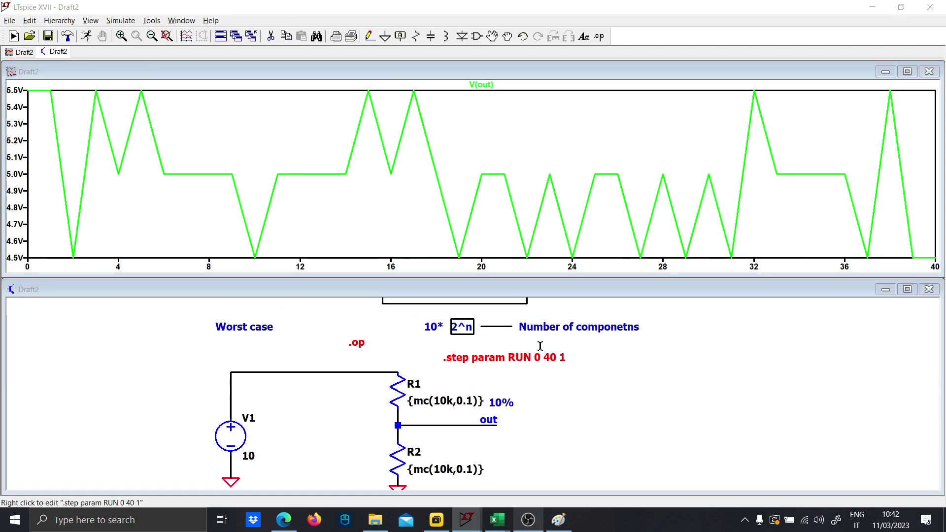
{"action": "left_click", "coordinate": [393, 306]}
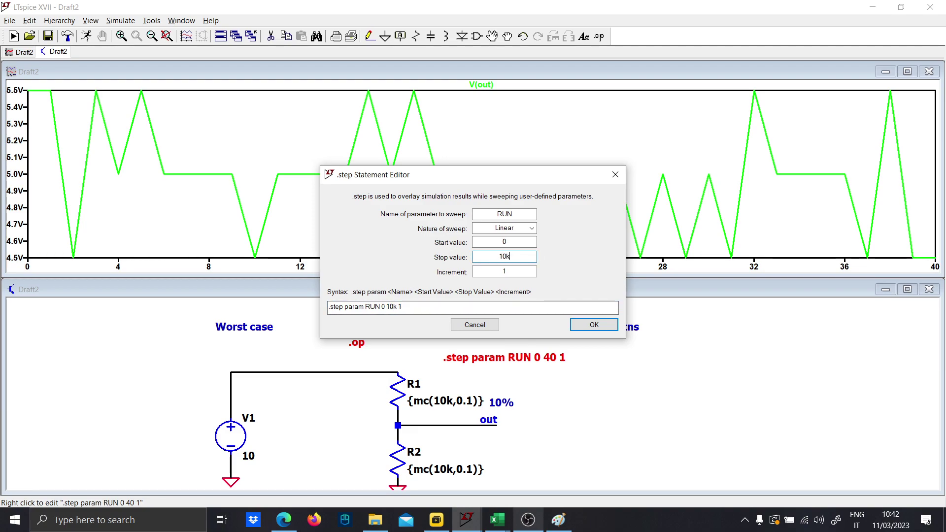
{"action": "type", "text": "10k"}
{"action": "key", "text": "Return"}
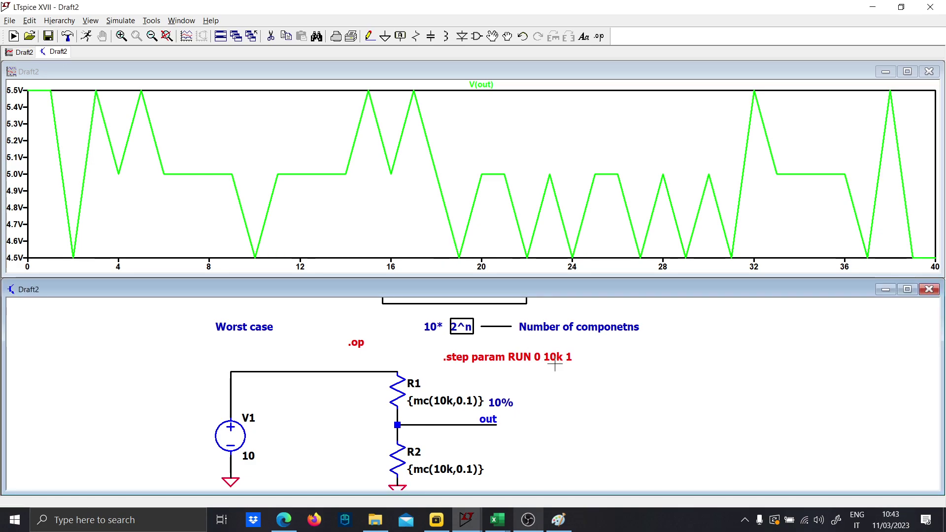
{"action": "scroll", "coordinate": [530, 376], "scroll_direction": "down", "scroll_amount": 2}
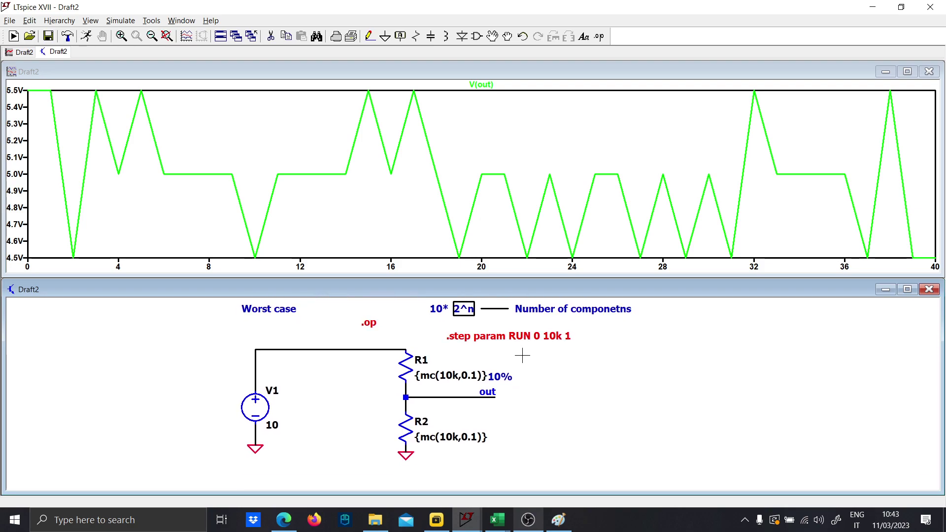
- Start the 10001-step Monte Carlo simulation to build the V(out) band between 4.5 V and 5.5 V
{"action": "left_click", "coordinate": [88, 36]}
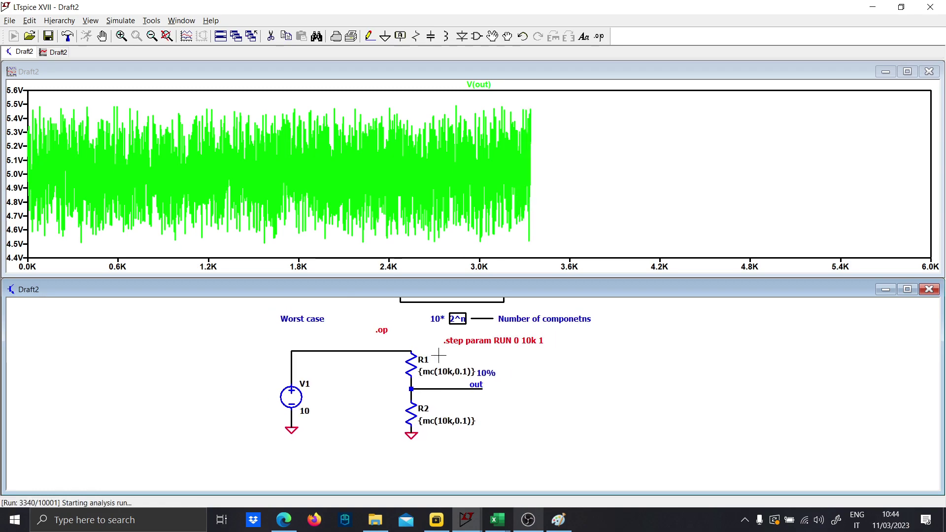
- Copy the V1/R1/R2 divider and place the copy, V2/R3/R4, to the right
{"action": "left_click_drag", "start_coordinate": [481, 349], "coordinate": [382, 347]}
{"action": "mouse_move", "coordinate": [285, 351]}
{"action": "left_mouse_down"}
{"action": "mouse_move", "coordinate": [272, 391]}
{"action": "mouse_move", "coordinate": [275, 374]}
{"action": "left_mouse_up"}
{"action": "scroll", "coordinate": [272, 390], "scroll_direction": "down", "scroll_amount": 1}
{"action": "key", "text": "F6"}
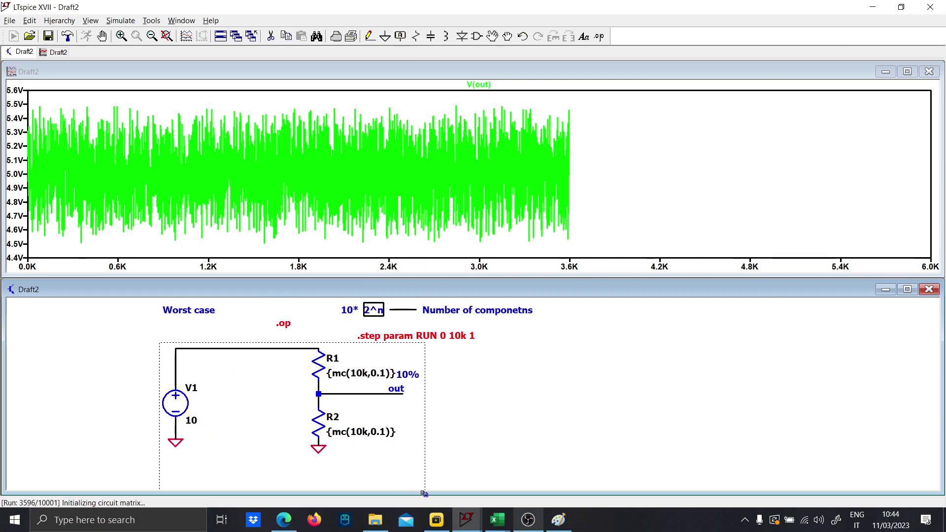
{"action": "left_click_drag", "start_coordinate": [158, 343], "coordinate": [450, 482]}
{"action": "left_click", "coordinate": [591, 387]}
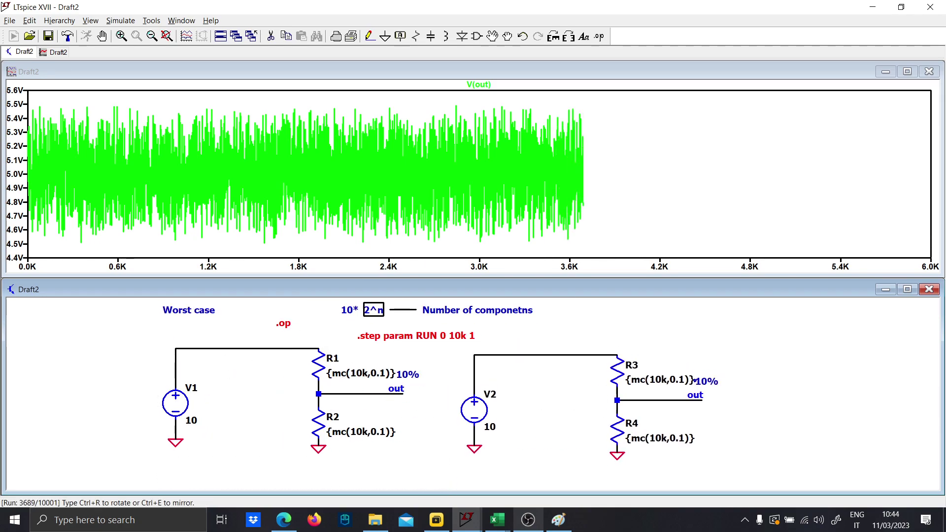
{"action": "left_click_drag", "start_coordinate": [631, 380], "coordinate": [598, 364]}
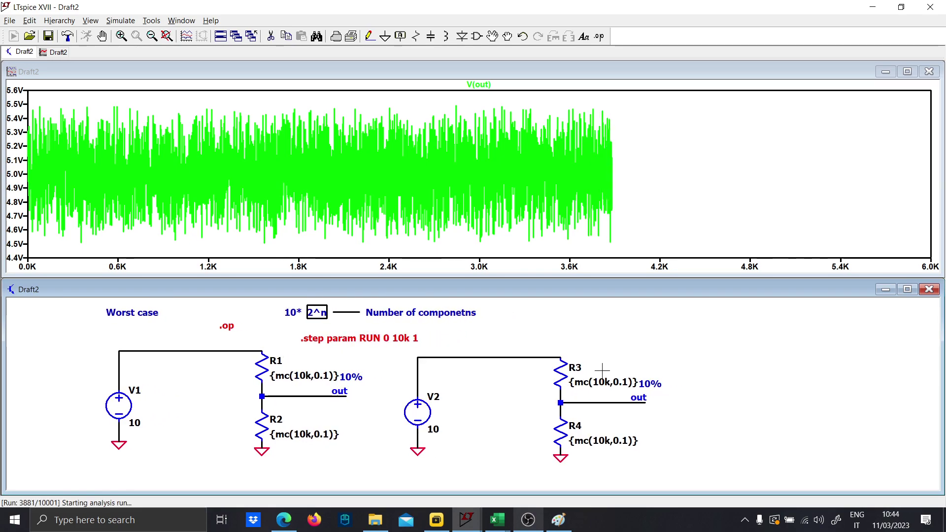
- Set R3's value to 10k+10k*gauss(0.1/4)
{"action": "right_click", "coordinate": [598, 383]}
{"action": "type", "text": "10*"}
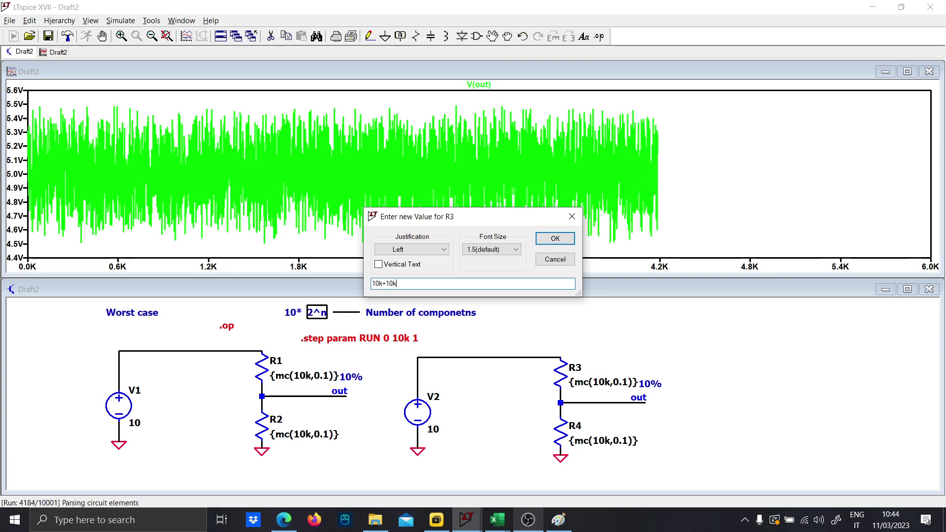
{"action": "type", "text": "*gaus("}
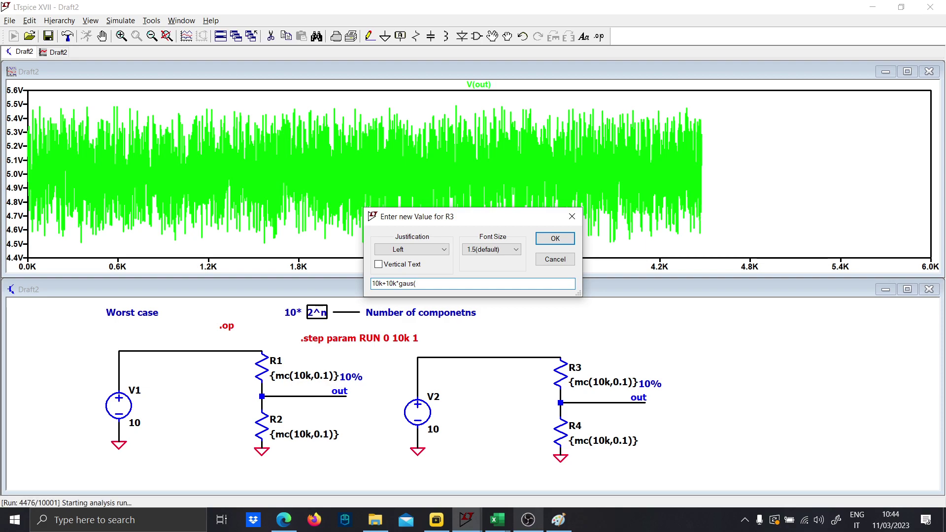
{"action": "type", "text": "0.1/"}
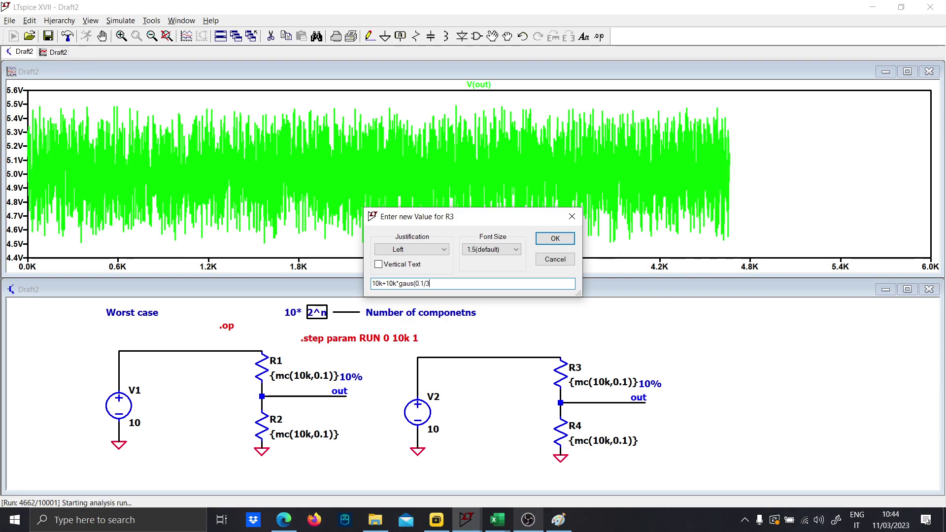
{"action": "type", "text": "3"}
{"action": "key", "text": "BackSpace"}
{"action": "type", "text": "4)"}
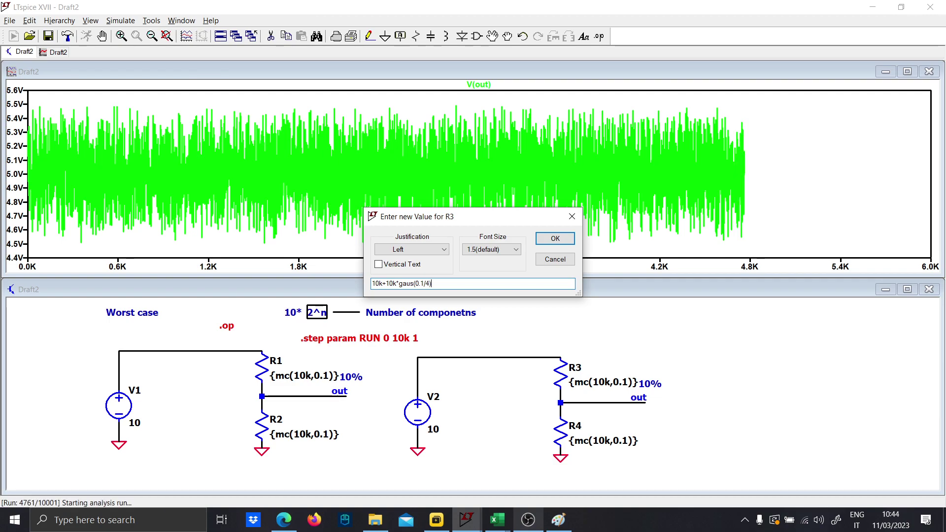
{"action": "left_click", "coordinate": [415, 283]}
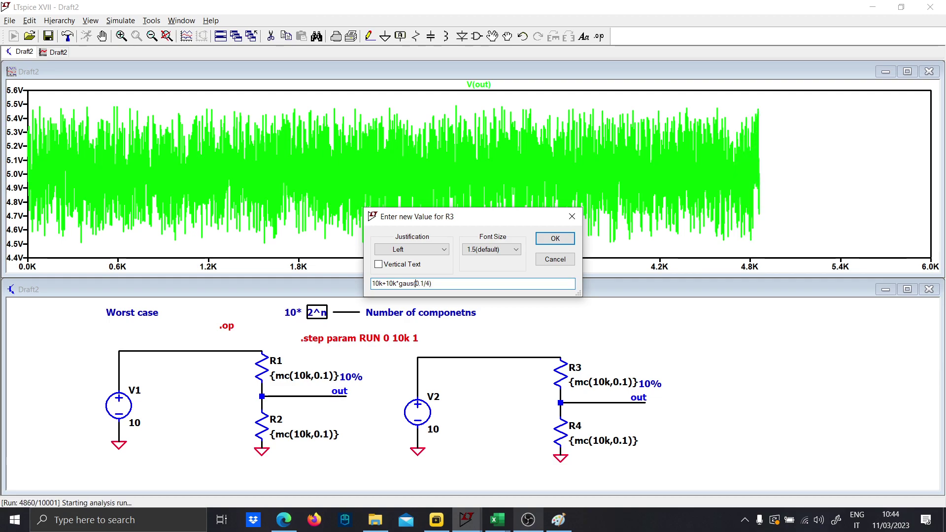
{"action": "type", "text": "s"}
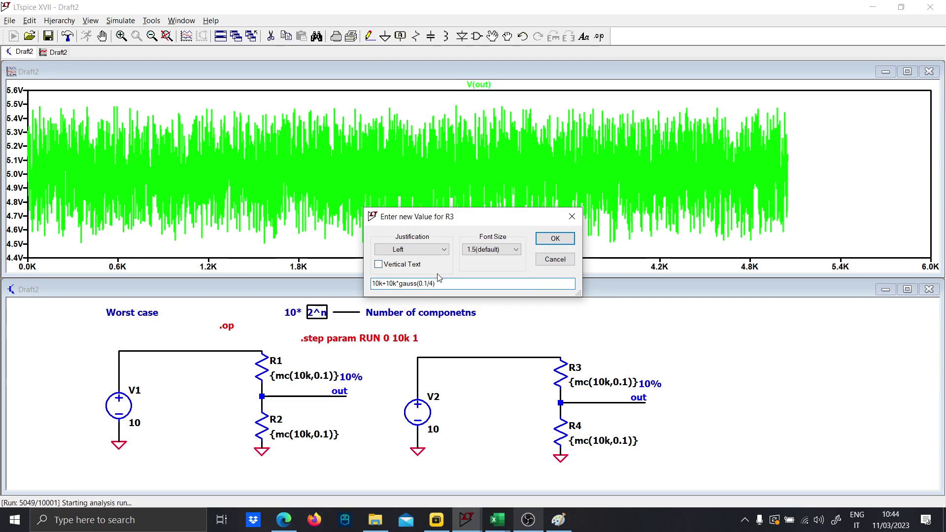
{"action": "left_click_drag", "start_coordinate": [446, 283], "coordinate": [369, 284]}
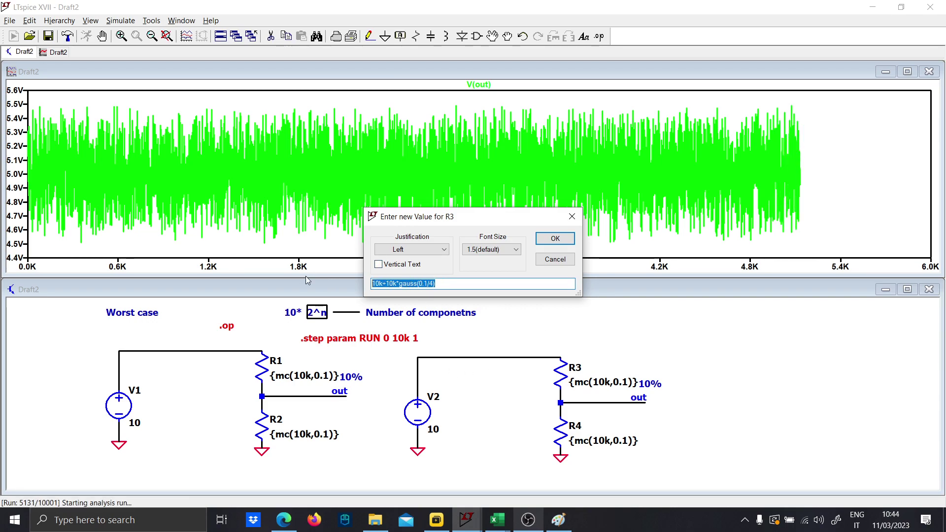
{"action": "key", "text": "Return"}
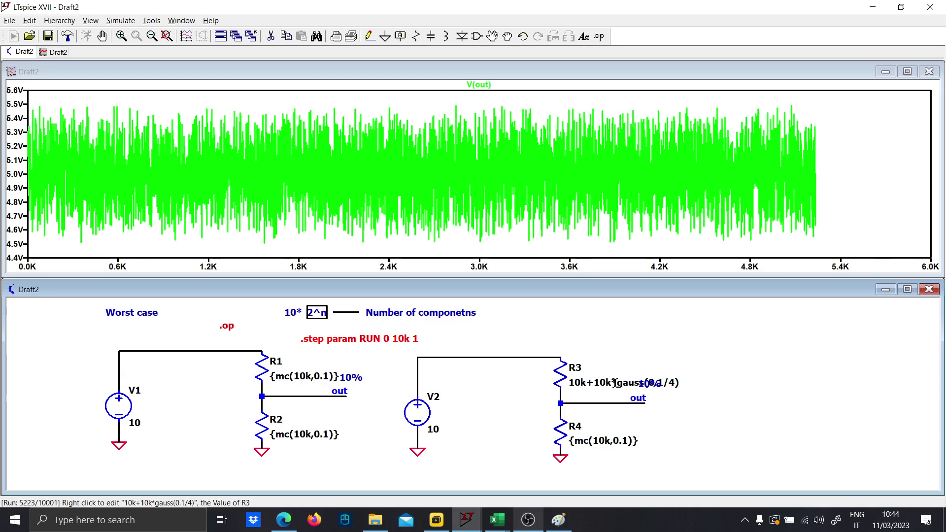
- Paste R3's expression into a new comment reading '10k+10k*gauss(0.1/4) 98%' and place it above R3
{"action": "right_click", "coordinate": [615, 385]}
{"action": "key", "text": "ctrl+c"}
{"action": "key", "text": "Escape"}
{"action": "key", "text": "t"}
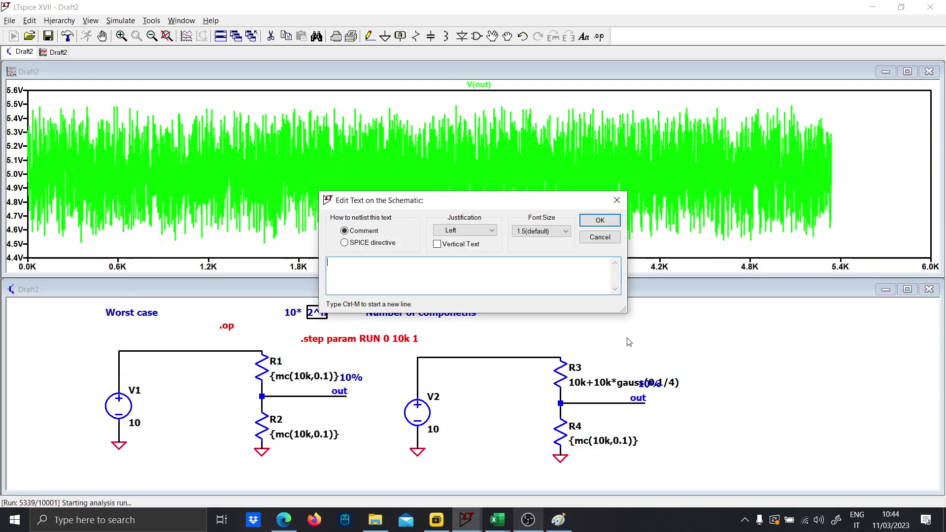
{"action": "key", "text": "ctrl+v"}
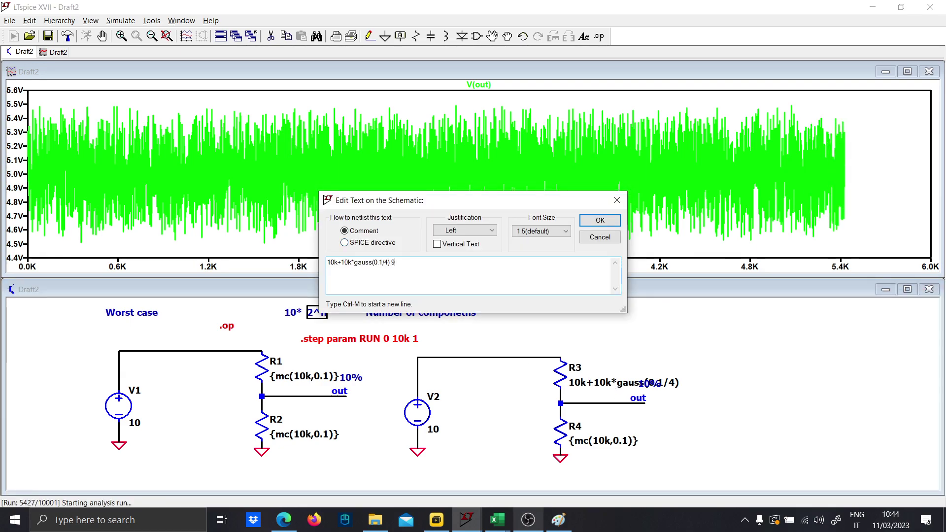
{"action": "type", "text": "98%"}
{"action": "key", "text": "Return"}
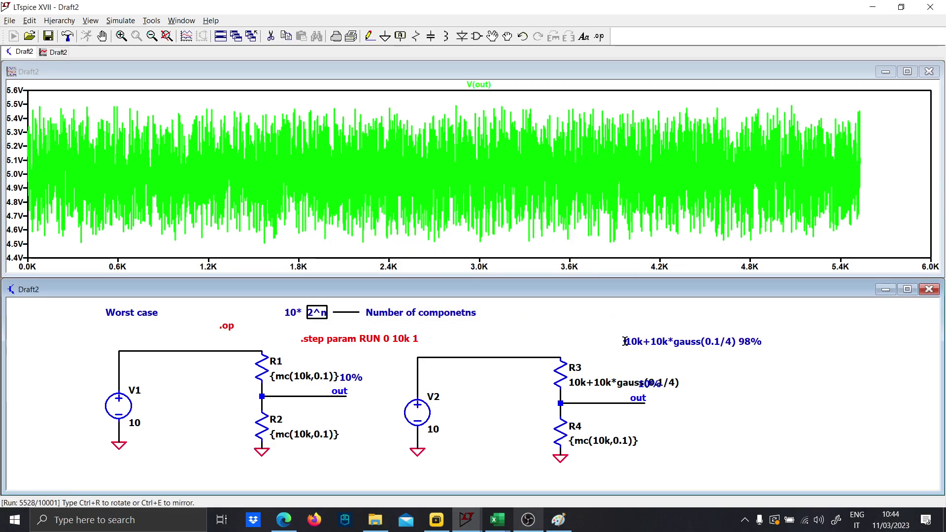
{"action": "left_click", "coordinate": [613, 354]}
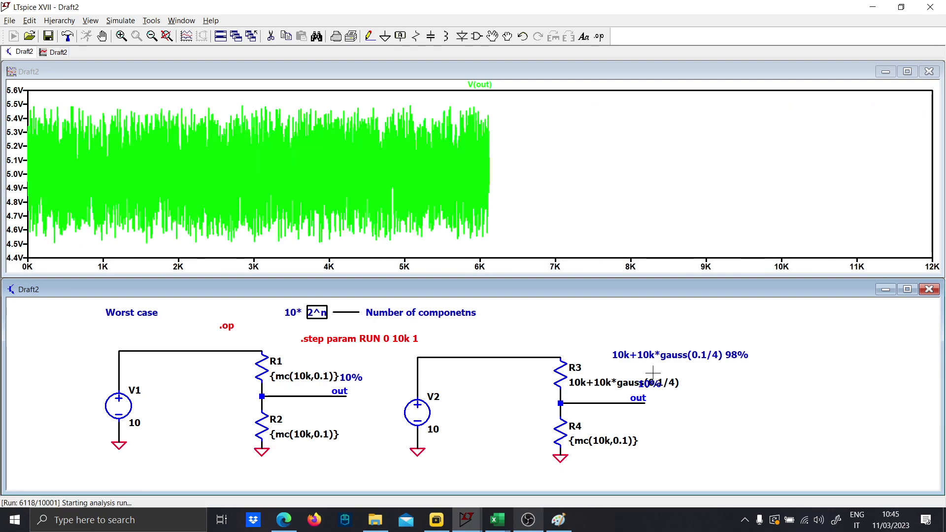
- Give R4 the same 10k+10k*gauss(0.1/4) value as R3
{"action": "right_click", "coordinate": [609, 389]}
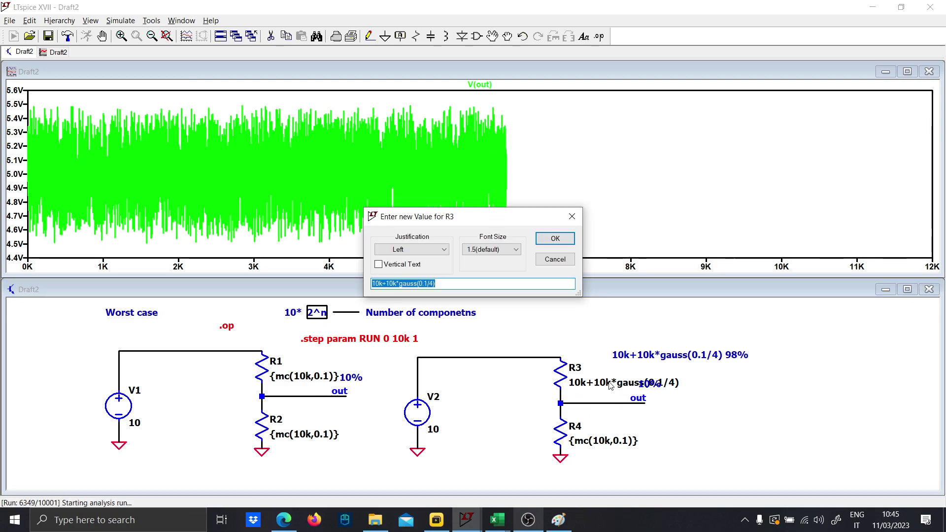
{"action": "key", "text": "Escape"}
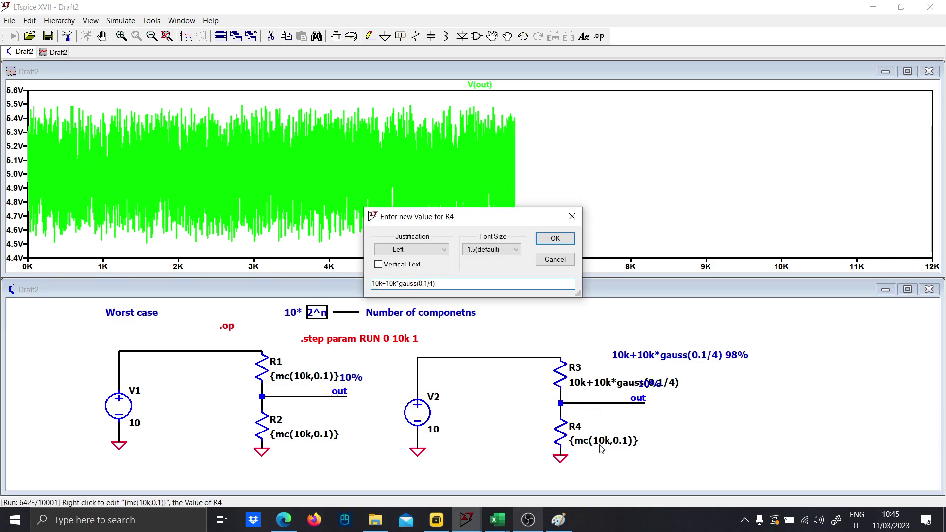
{"action": "key", "text": "Return"}
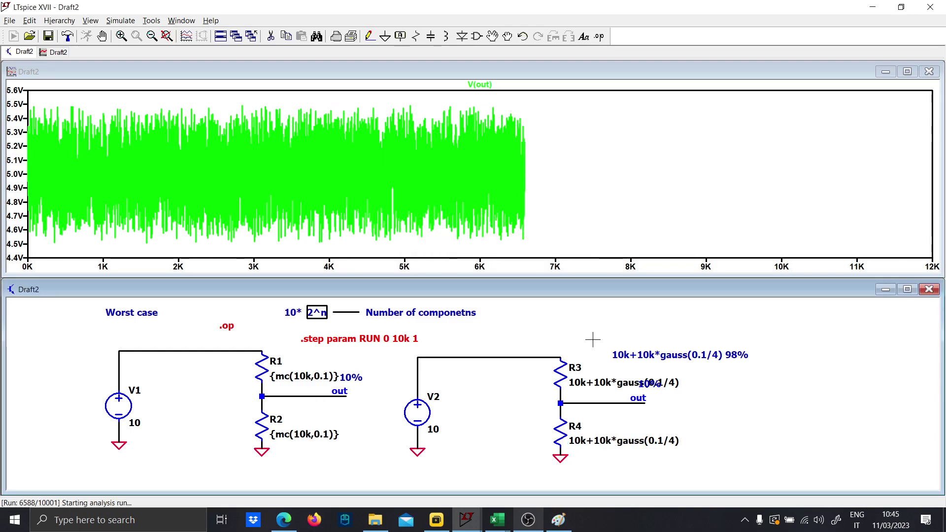
{"action": "right_click", "coordinate": [477, 85]}
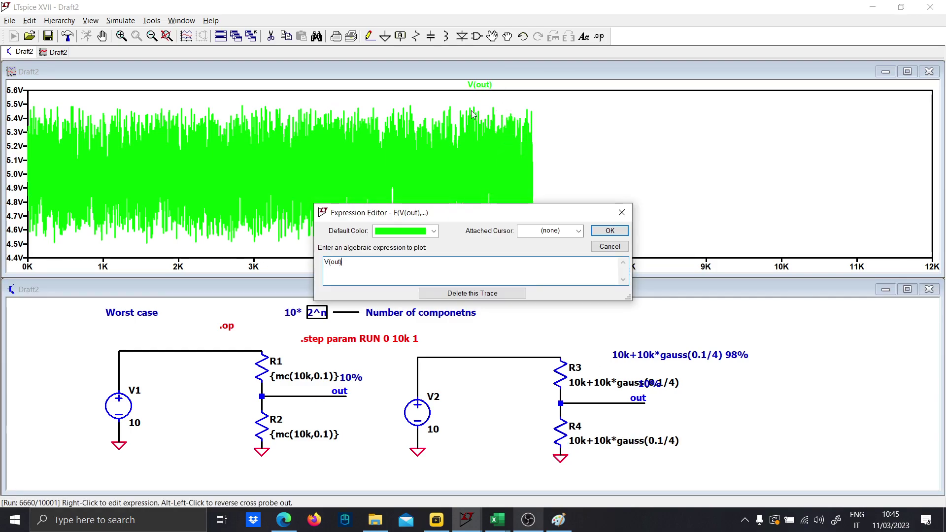
{"action": "left_click", "coordinate": [620, 213]}
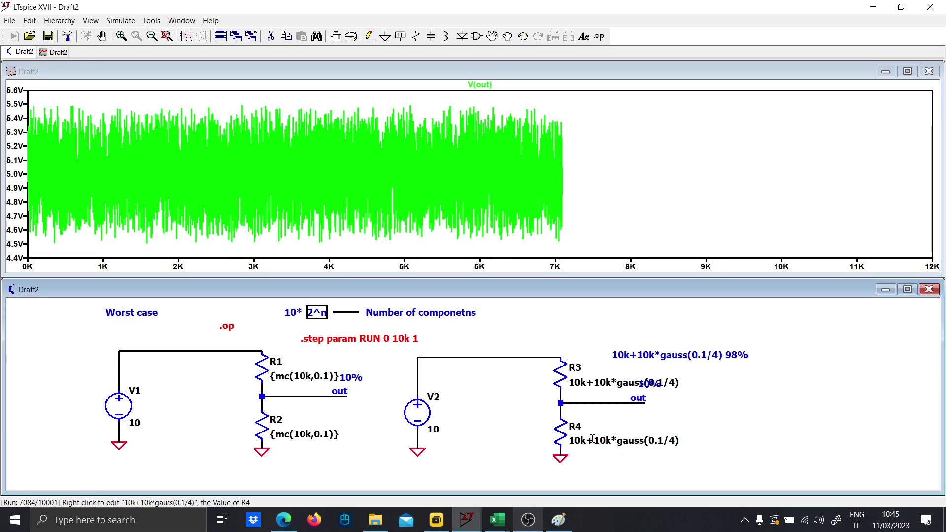
- Wrap both R3's and R4's values in curly braces: {10k+10k*gauss(0.1/4)}
{"action": "right_click", "coordinate": [591, 382]}
{"action": "key", "text": "Home"}
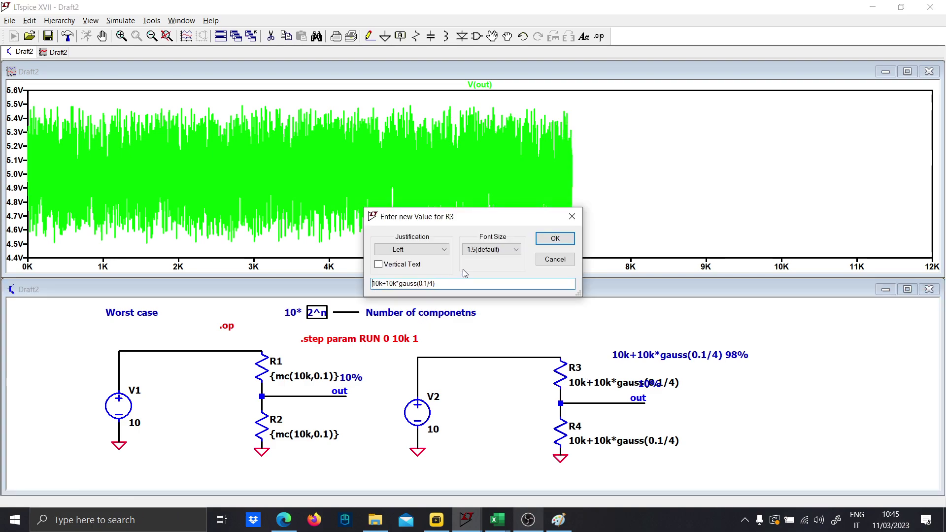
{"action": "type", "text": "{"}
{"action": "left_click", "coordinate": [473, 287]}
{"action": "type", "text": "}"}
{"action": "key", "text": "Return"}
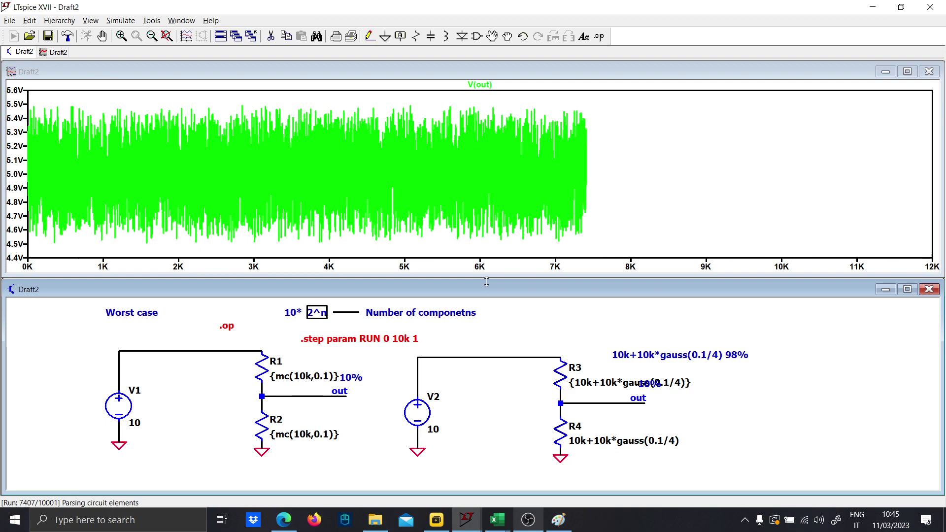
{"action": "right_click", "coordinate": [591, 441]}
{"action": "left_click", "coordinate": [375, 283]}
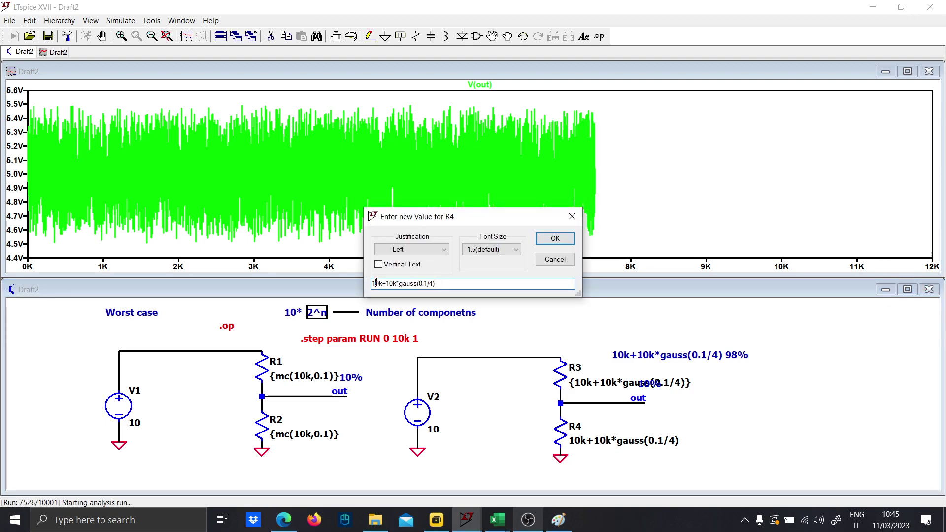
{"action": "type", "text": "{"}
{"action": "key", "text": "End"}
{"action": "type", "text": "}"}
{"action": "key", "text": "Return"}
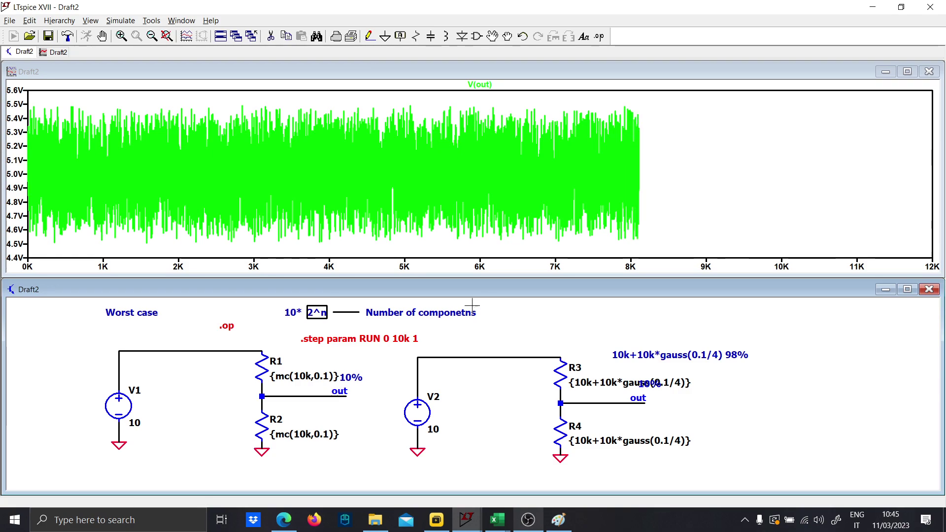
- Halt the Monte Carlo run, zoom into a slice of V(out), then fit the whole waveform back
{"action": "left_click", "coordinate": [102, 37]}
{"action": "right_click", "coordinate": [479, 85]}
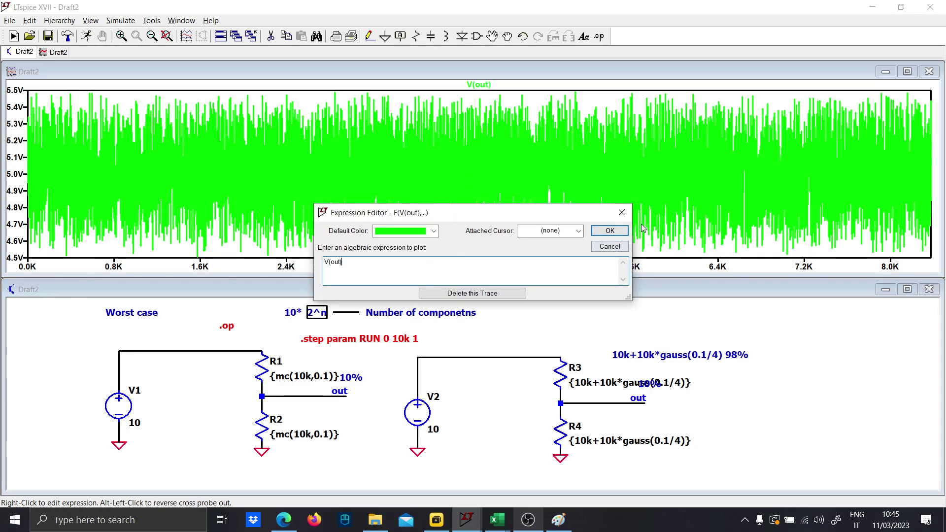
{"action": "left_click", "coordinate": [622, 213]}
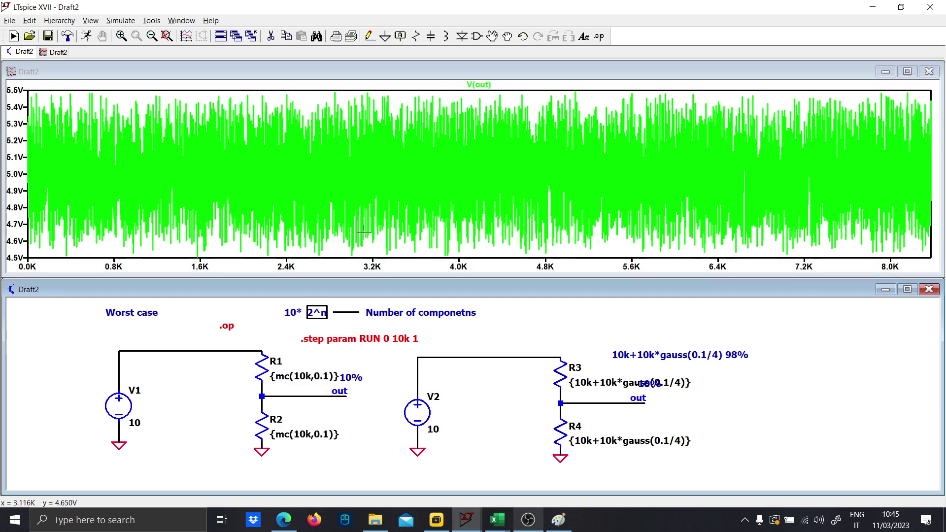
{"action": "right_click", "coordinate": [479, 84]}
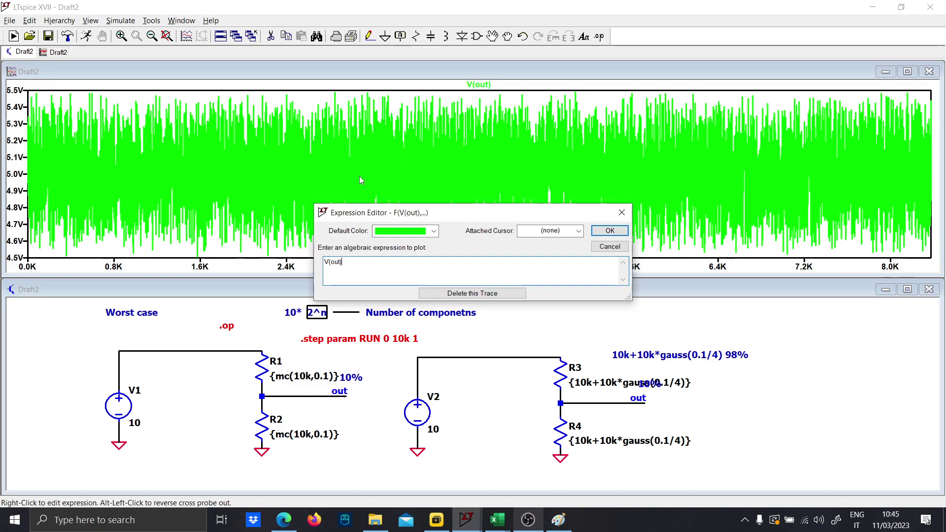
{"action": "left_click", "coordinate": [611, 228]}
{"action": "left_click_drag", "start_coordinate": [288, 157], "coordinate": [309, 166]}
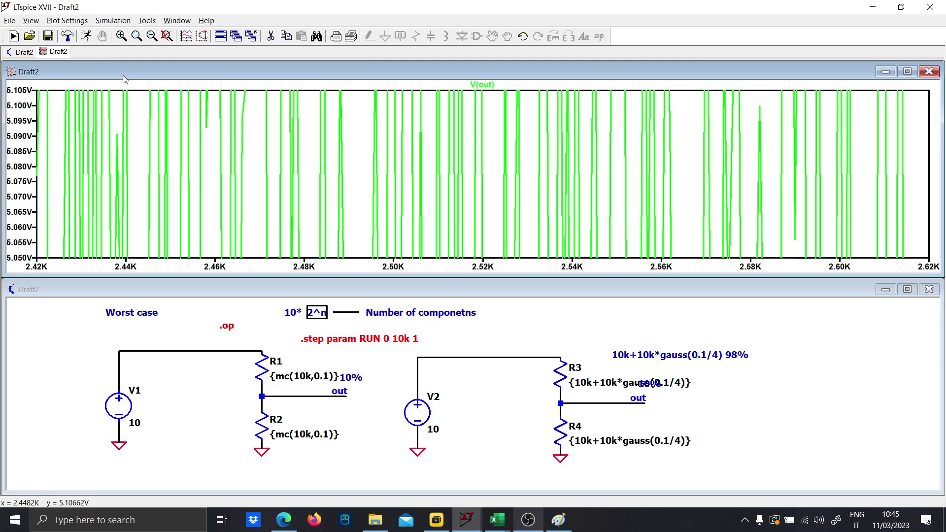
{"action": "right_click", "coordinate": [161, 128]}
{"action": "left_click", "coordinate": [165, 132]}
- Export the V(out) data as text, starting to rename the file to Test2
{"action": "left_click", "coordinate": [10, 20]}
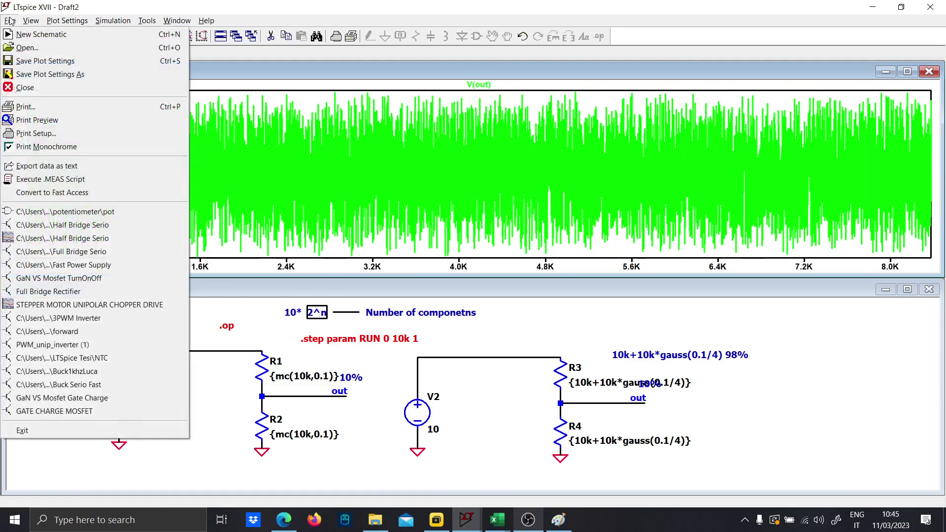
{"action": "left_click", "coordinate": [74, 166]}
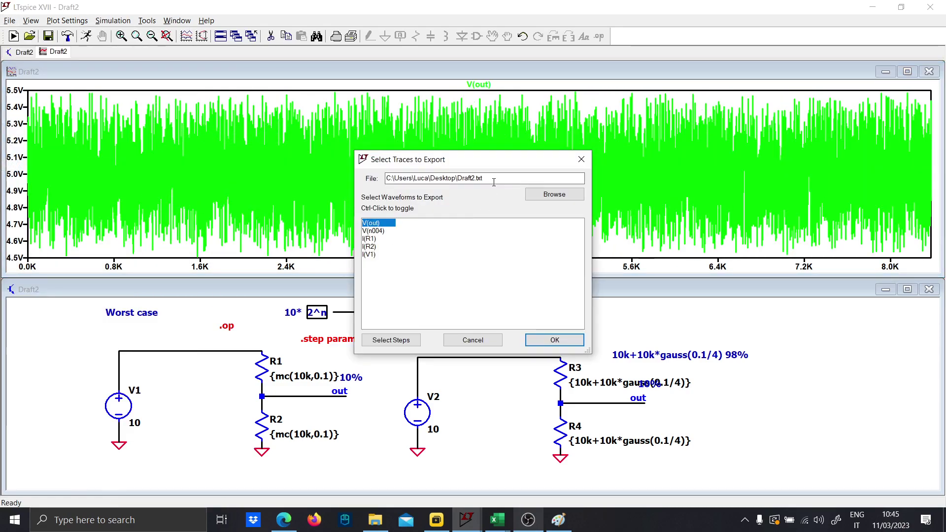
{"action": "left_click_drag", "start_coordinate": [473, 180], "coordinate": [460, 179]}
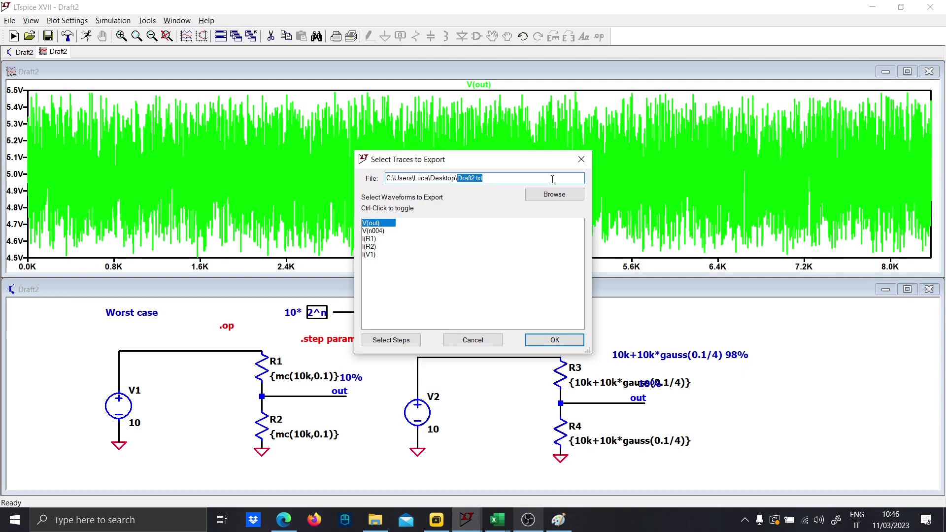
{"action": "key", "text": "Caps_Lock"}
{"action": "type", "text": "T"}
{"action": "key", "text": "Caps_Lock"}
- Save the export as Test2, then search for Test2.txt and open its Desktop folder
{"action": "type", "text": "est"}
{"action": "key", "text": "Return"}
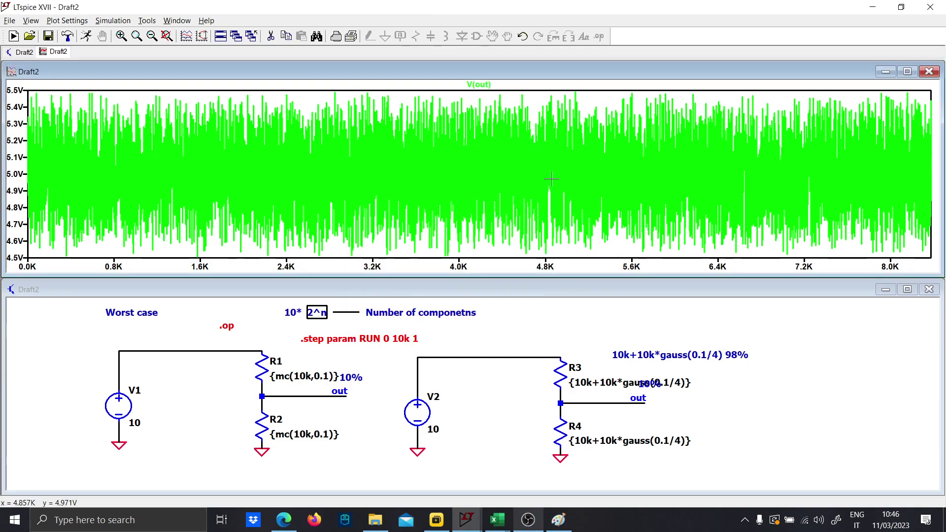
{"action": "left_click", "coordinate": [110, 520]}
{"action": "key", "text": "Caps_Lock"}
{"action": "type", "text": "T"}
{"action": "key", "text": "Caps_Lock"}
{"action": "type", "text": "est"}
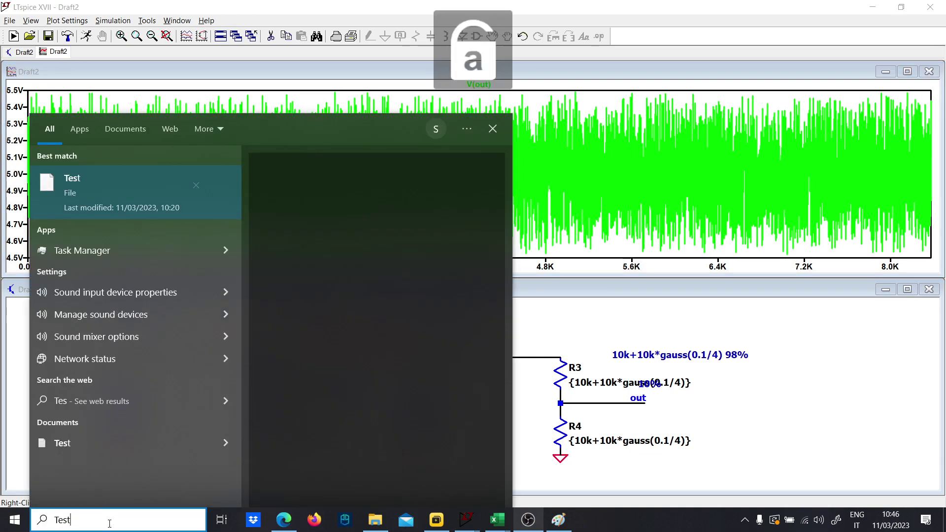
{"action": "type", "text": "2.txt"}
{"action": "right_click", "coordinate": [111, 211]}
{"action": "left_click", "coordinate": [146, 224]}
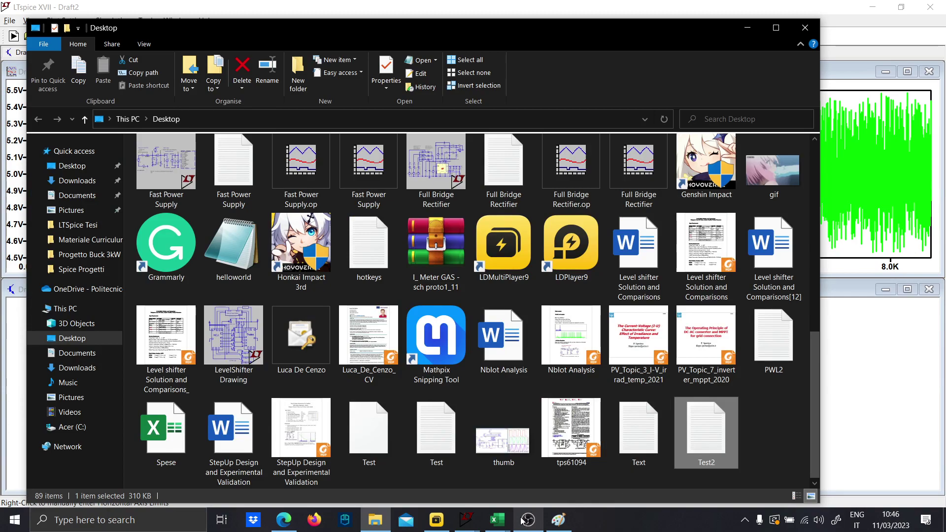
- Move the empty Book1 workbook aside and open Test2 in Excel
{"action": "mouse_move", "coordinate": [498, 521]}
{"action": "left_click", "coordinate": [378, 437]}
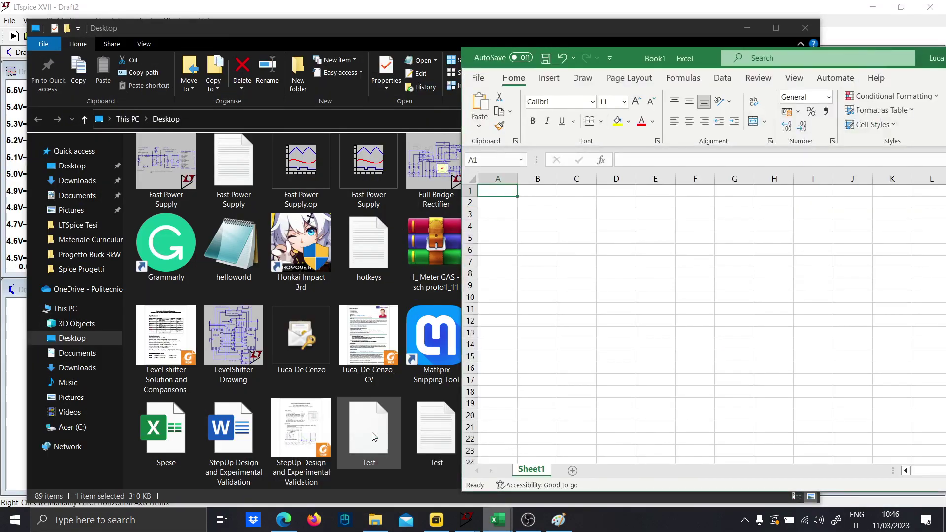
{"action": "left_click_drag", "start_coordinate": [610, 61], "coordinate": [897, 62]}
{"action": "double_click", "coordinate": [707, 431]}
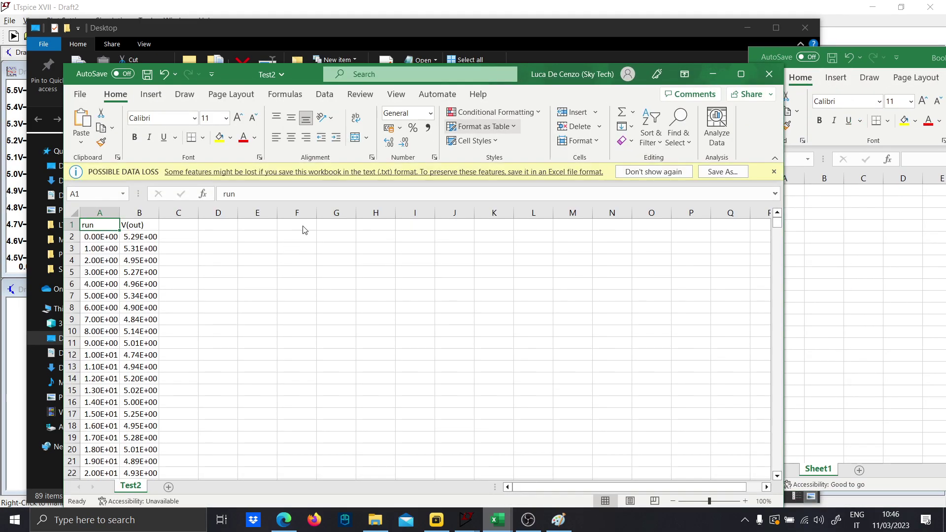
- Insert a histogram of V(out) from column B, enlarge it, and apply a dark chart style
{"action": "left_click", "coordinate": [139, 212]}
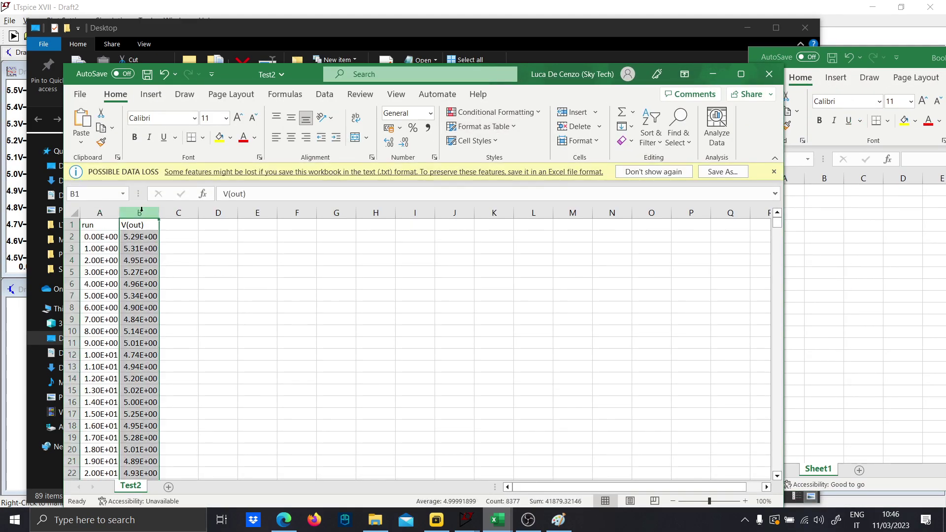
{"action": "left_click", "coordinate": [150, 94]}
{"action": "left_click", "coordinate": [356, 126]}
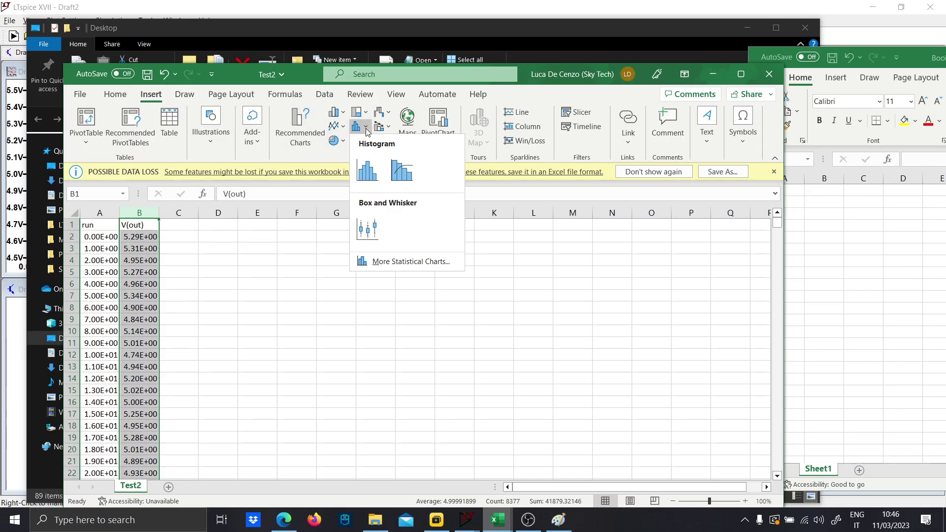
{"action": "left_click", "coordinate": [367, 159]}
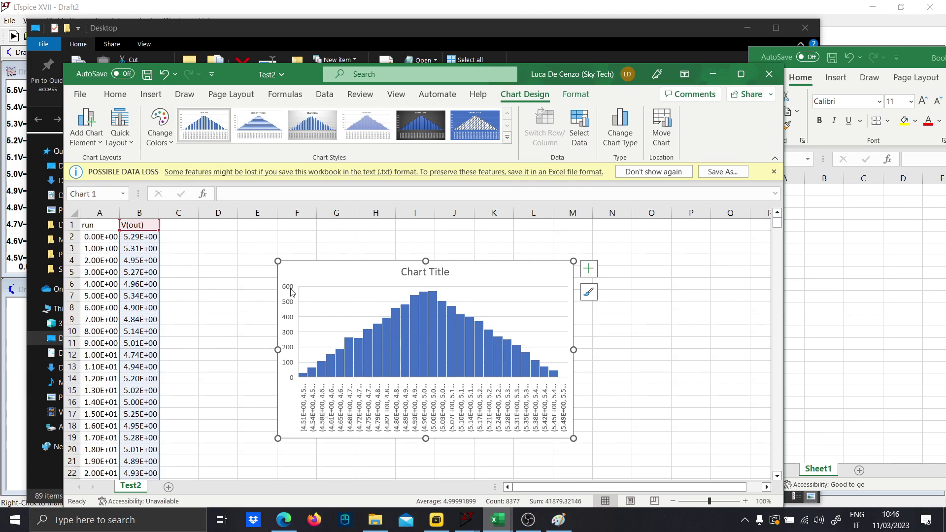
{"action": "left_click_drag", "start_coordinate": [315, 270], "coordinate": [233, 252]}
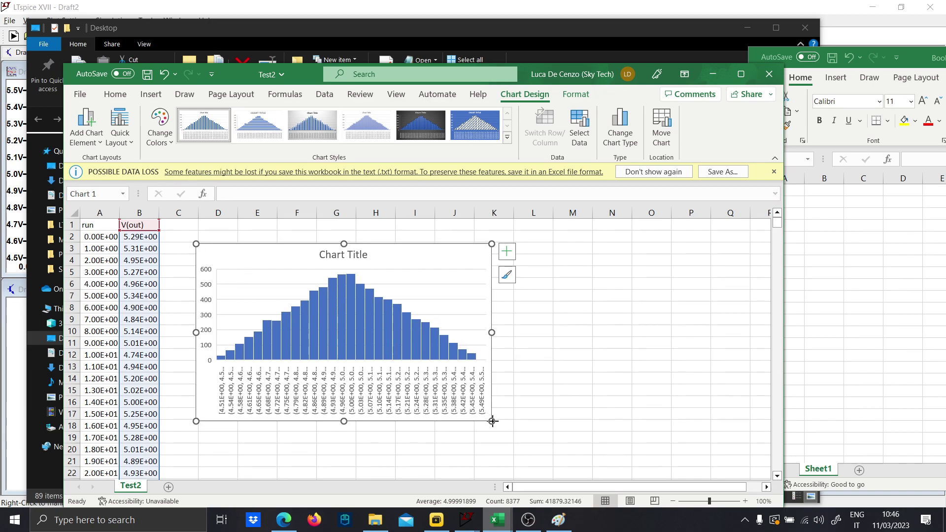
{"action": "left_click_drag", "start_coordinate": [489, 419], "coordinate": [559, 471]}
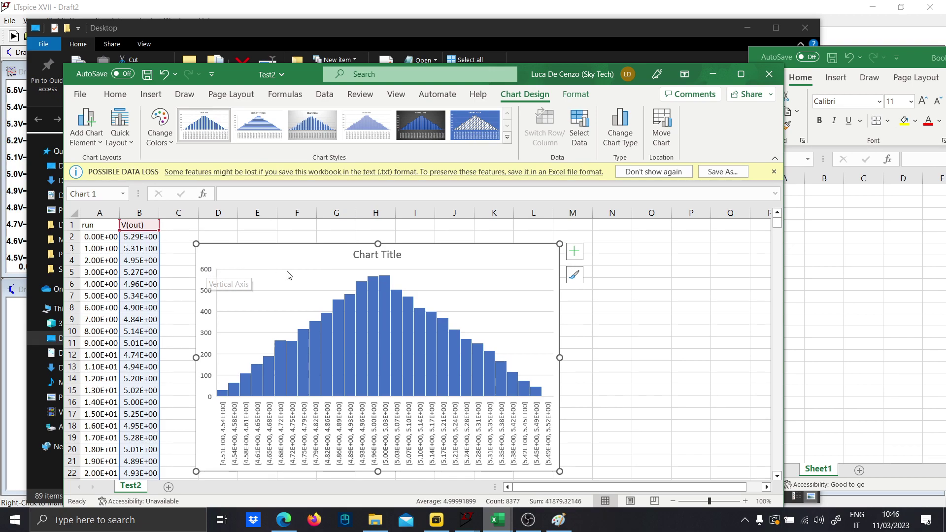
{"action": "mouse_move", "coordinate": [389, 339]}
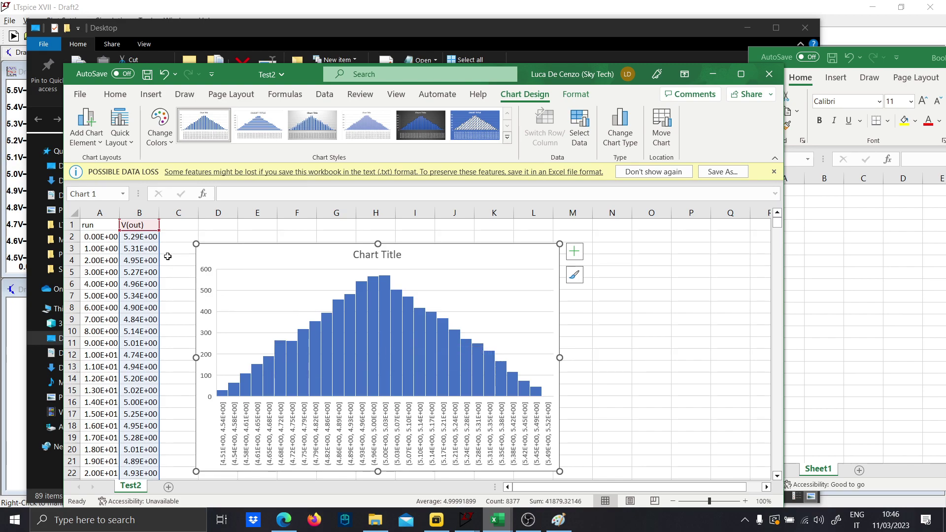
{"action": "left_click", "coordinate": [420, 125]}
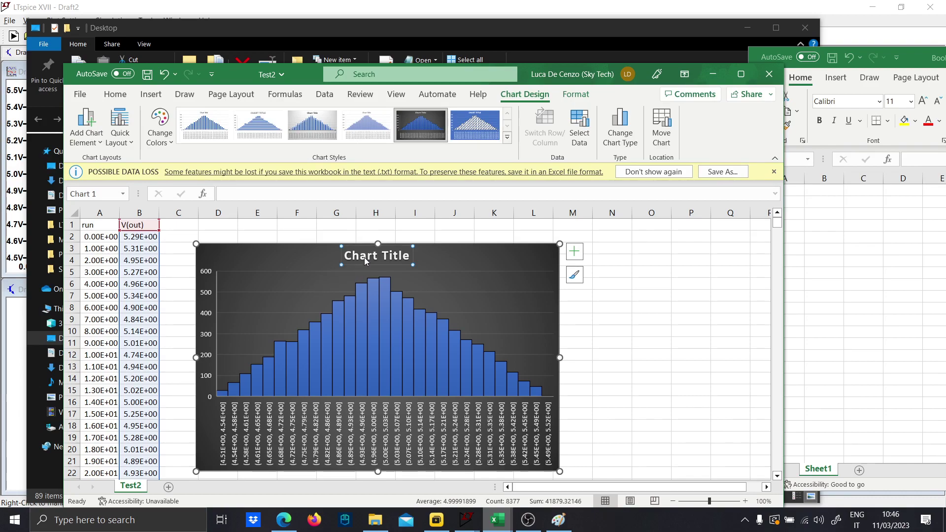
- Title the histogram 'Monte Carlo LTSPICE', close the Format pane, and switch back to LTspice
{"action": "double_click", "coordinate": [365, 257]}
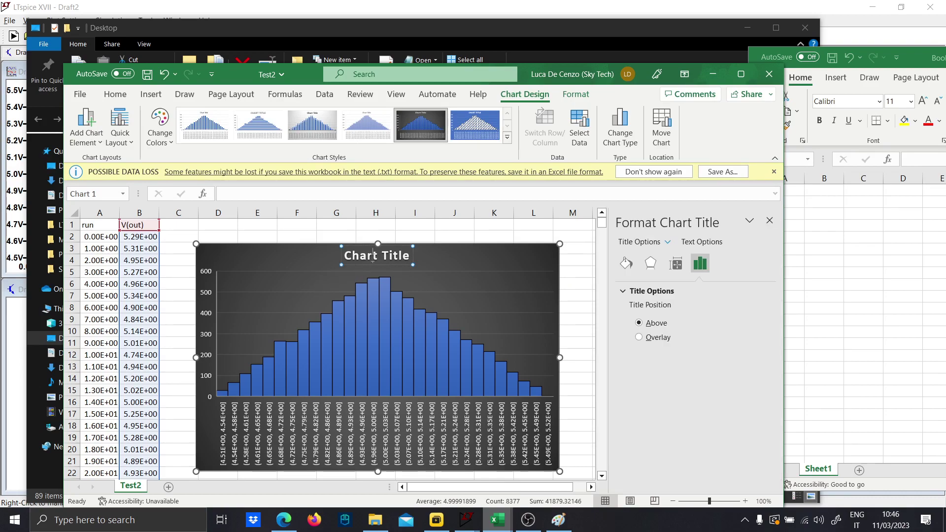
{"action": "triple_click", "coordinate": [377, 256]}
{"action": "key", "text": "Caps_Lock"}
{"action": "type", "text": "M"}
{"action": "key", "text": "Caps_Lock"}
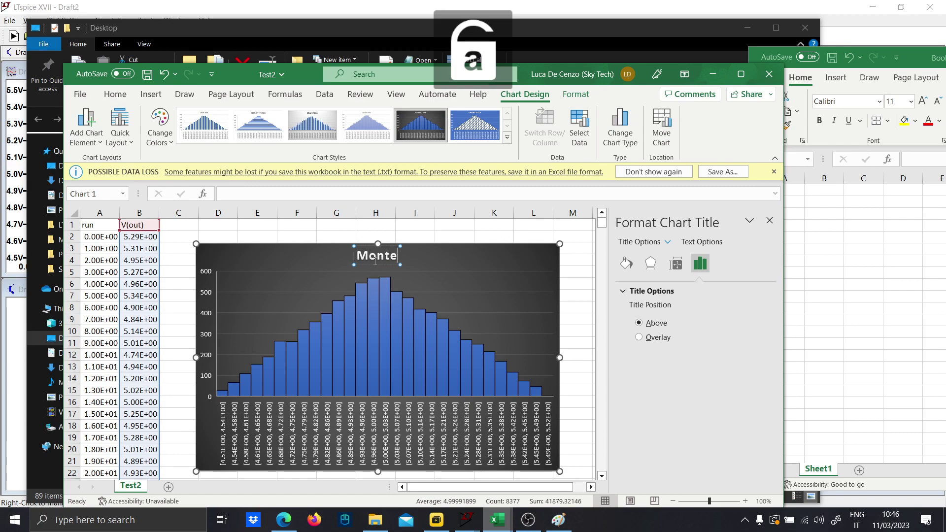
{"action": "type", "text": "onte Carlo"}
{"action": "key", "text": "Caps_Lock"}
{"action": "type", "text": "LTSPICE"}
{"action": "key", "text": "Caps_Lock"}
{"action": "left_click", "coordinate": [534, 237]}
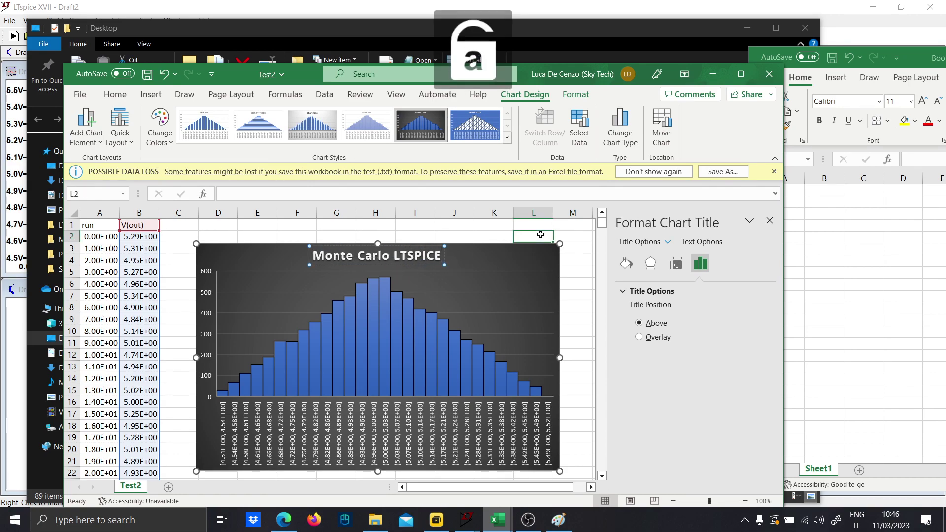
{"action": "left_click", "coordinate": [770, 220]}
{"action": "left_click", "coordinate": [584, 294]}
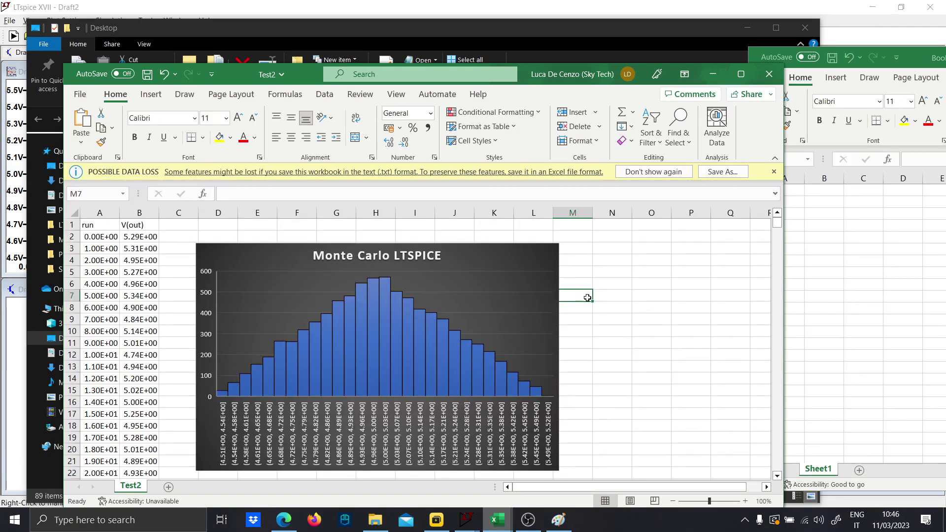
- Delete the left divider circuit containing V1, R1 and R2
{"action": "left_click", "coordinate": [18, 338]}
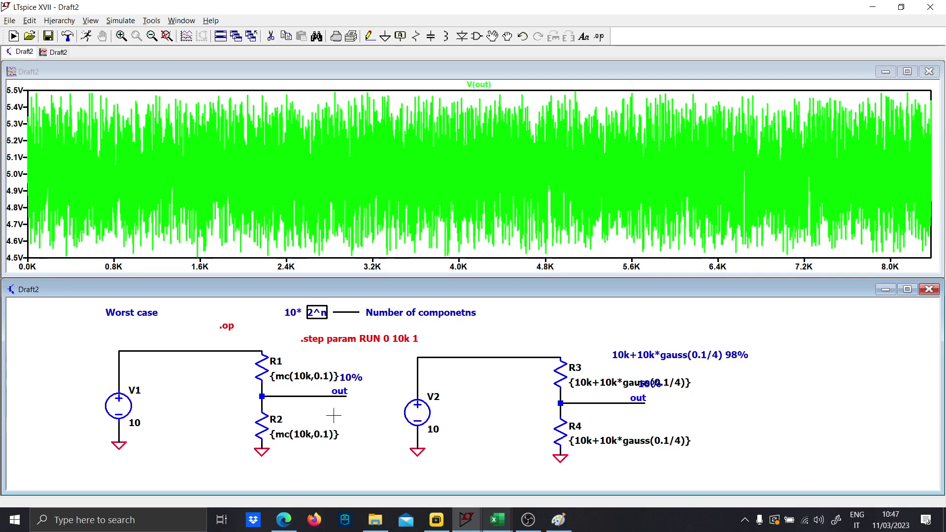
{"action": "left_click_drag", "start_coordinate": [89, 342], "coordinate": [366, 472]}
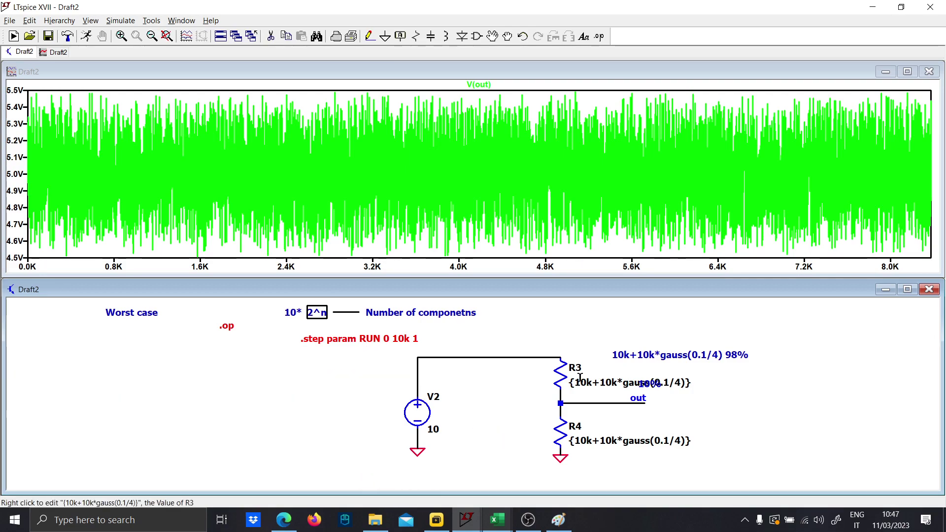
{"action": "scroll", "coordinate": [325, 359], "scroll_direction": "down", "scroll_amount": 1}
- Change the RUN sweep stop value from 10k to 1k and rerun the simulation
{"action": "right_click", "coordinate": [388, 337]}
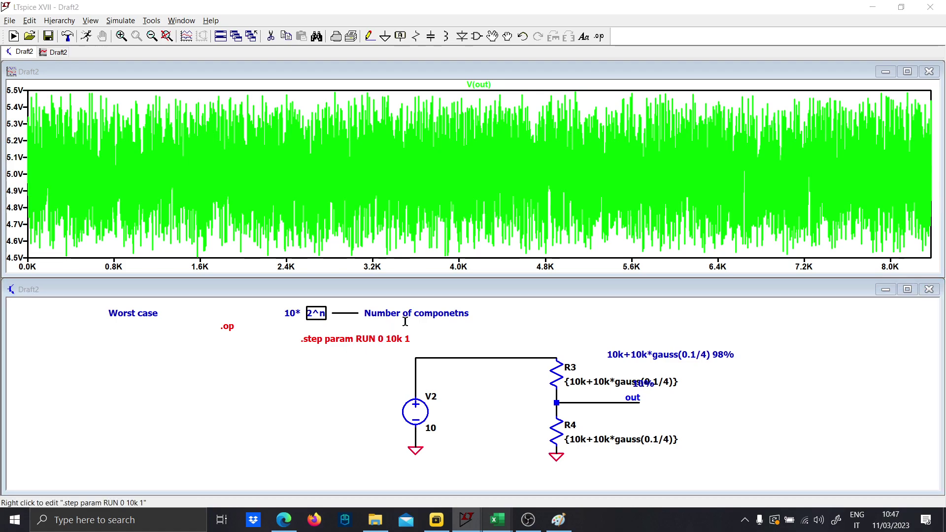
{"action": "double_click", "coordinate": [522, 254]}
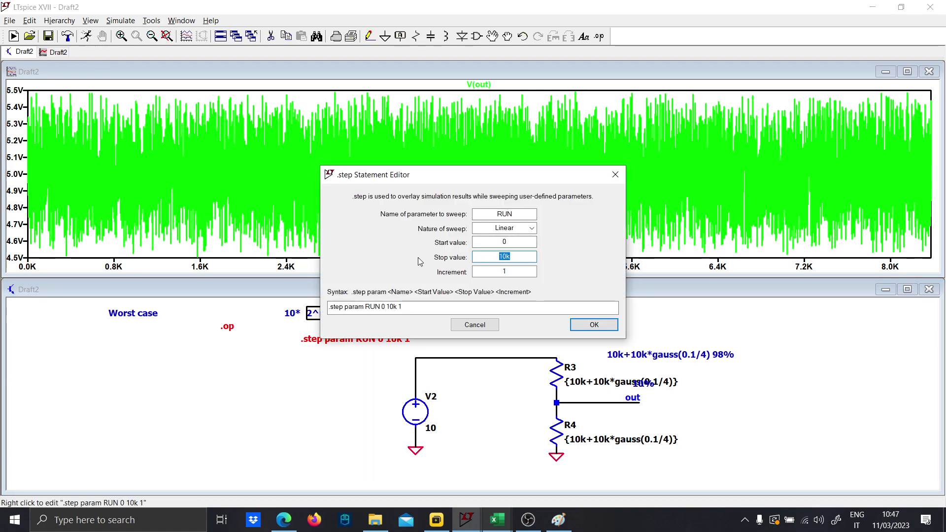
{"action": "key", "text": "Return"}
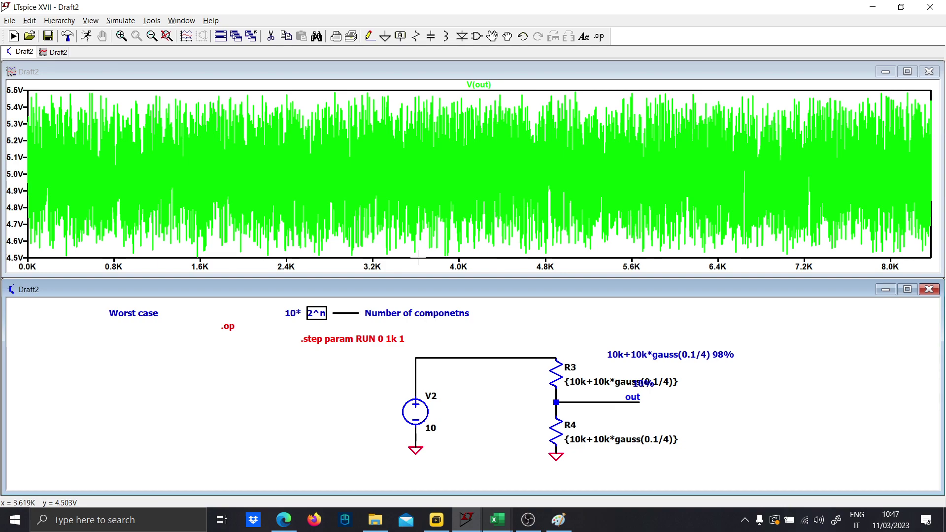
{"action": "left_click", "coordinate": [88, 36]}
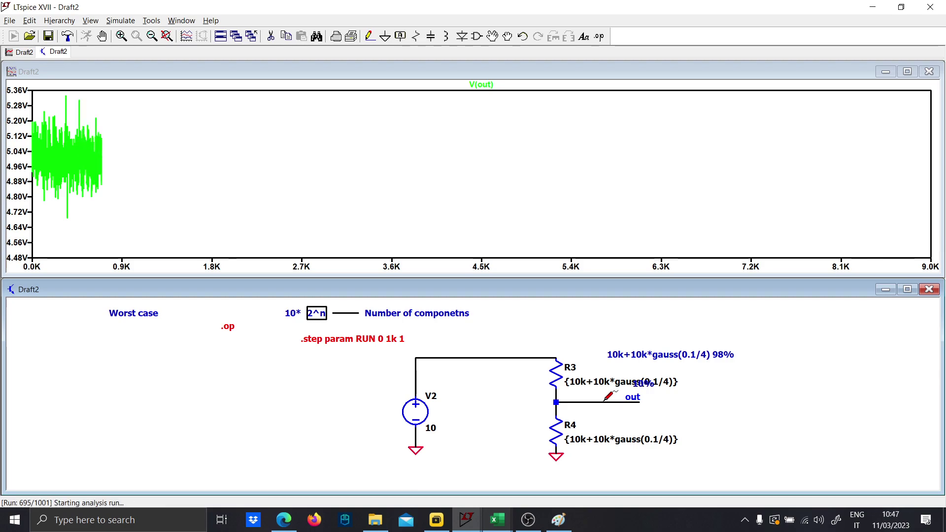
{"action": "mouse_move", "coordinate": [506, 525]}
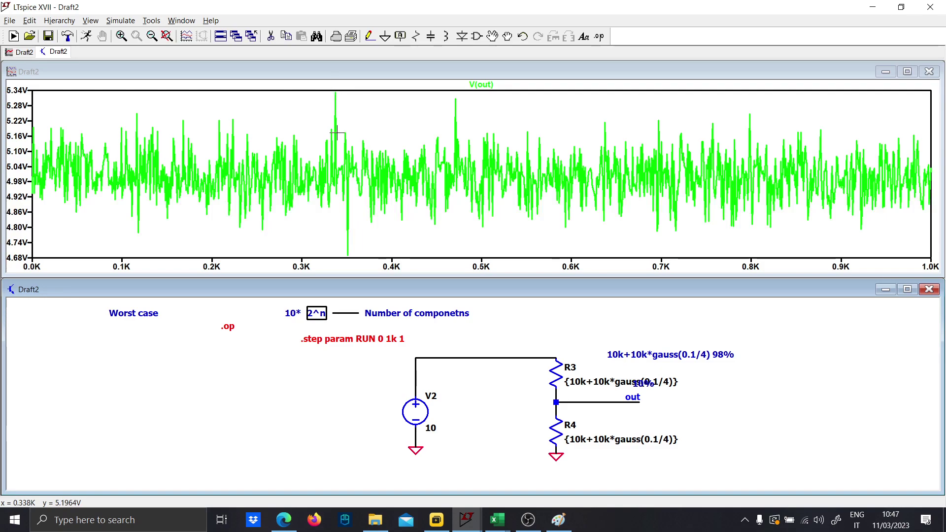
- Export the 1k-run V(out) waveform data as text to a file named Test3.txt
{"action": "right_click", "coordinate": [481, 85]}
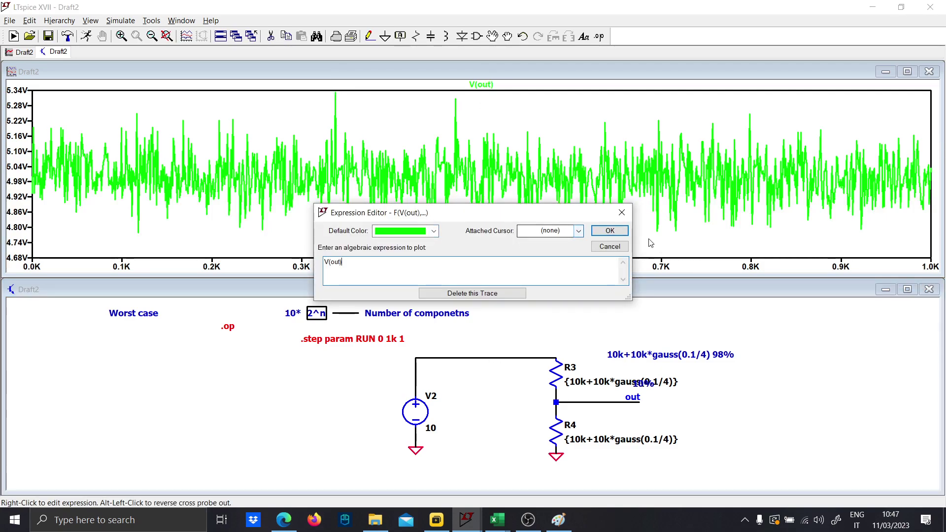
{"action": "left_click", "coordinate": [621, 213]}
{"action": "left_click", "coordinate": [10, 20]}
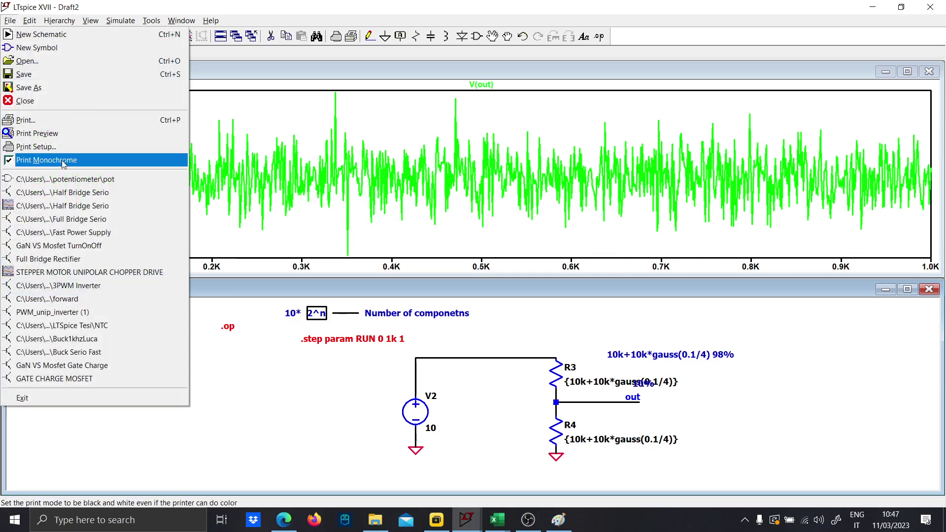
{"action": "left_click", "coordinate": [367, 180]}
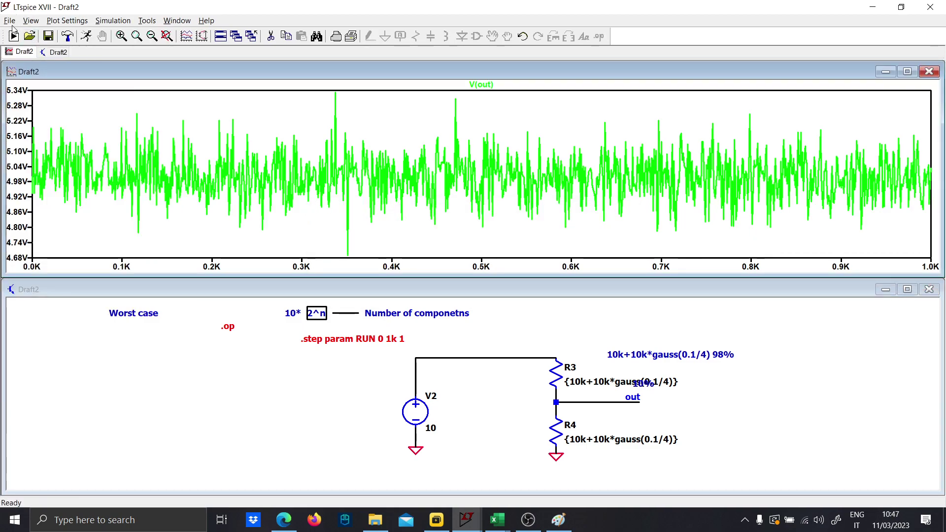
{"action": "left_click", "coordinate": [10, 21]}
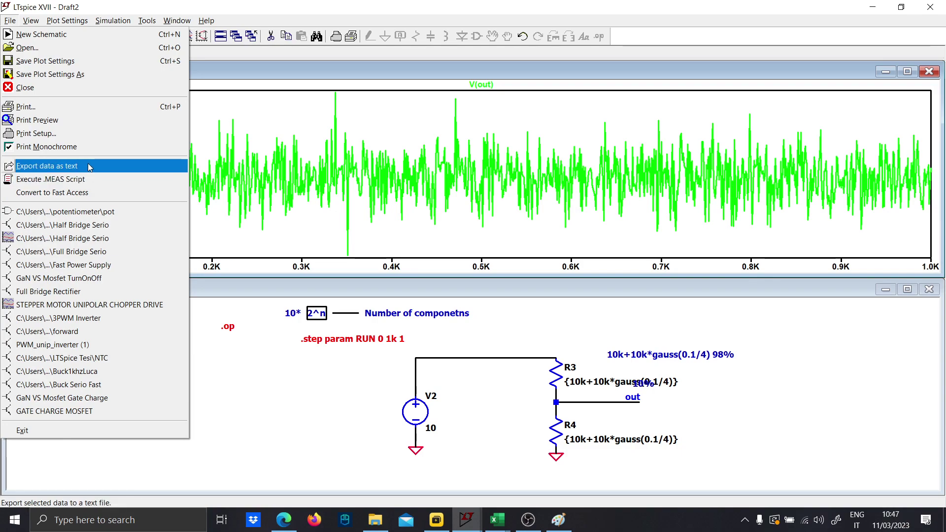
{"action": "left_click", "coordinate": [147, 166]}
{"action": "left_click_drag", "start_coordinate": [500, 180], "coordinate": [444, 177]}
{"action": "key", "text": "Caps_Lock"}
{"action": "type", "text": "T"}
{"action": "key", "text": "Caps_Lock"}
{"action": "type", "text": "est3.txt"}
{"action": "key", "text": "Return"}
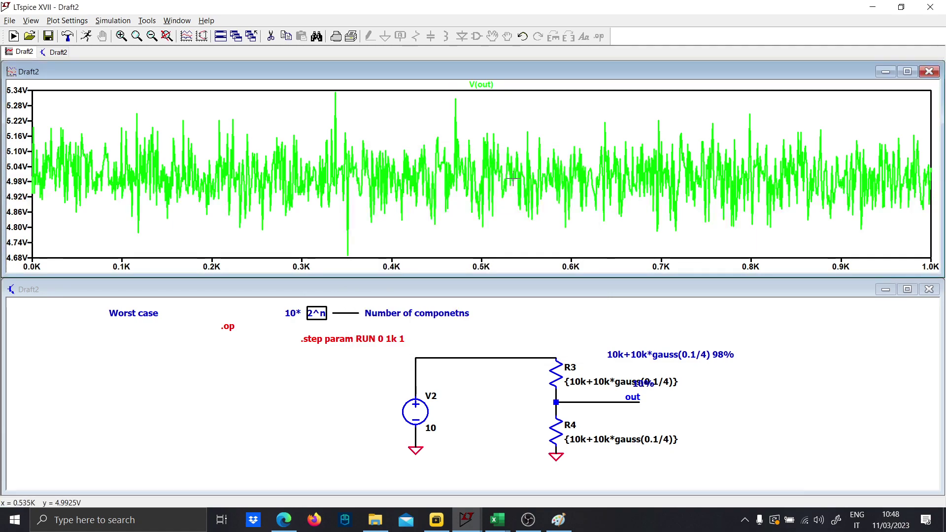
- Search Windows for Test3.txt and open its containing folder on the Desktop
{"action": "left_click", "coordinate": [133, 529]}
{"action": "key", "text": "Caps_Lock"}
{"action": "type", "text": "T"}
{"action": "key", "text": "Caps_Lock"}
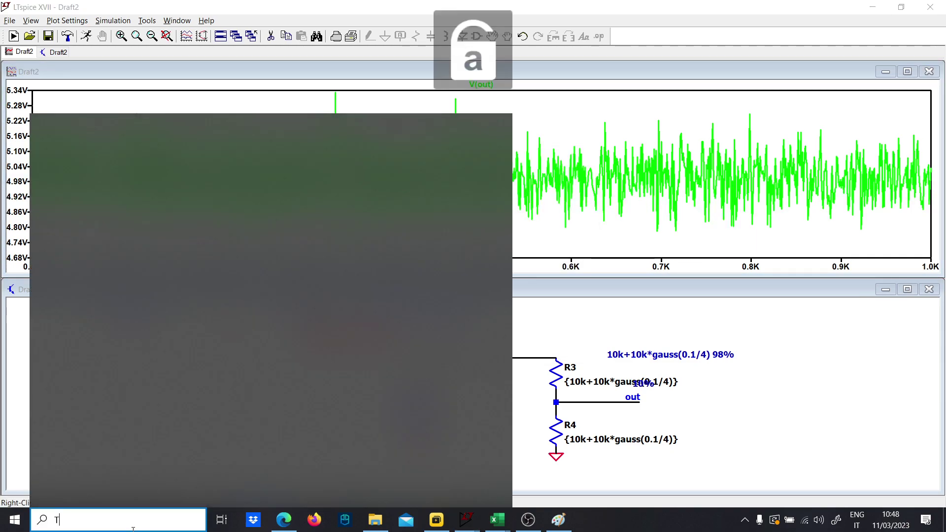
{"action": "type", "text": "est3.txt"}
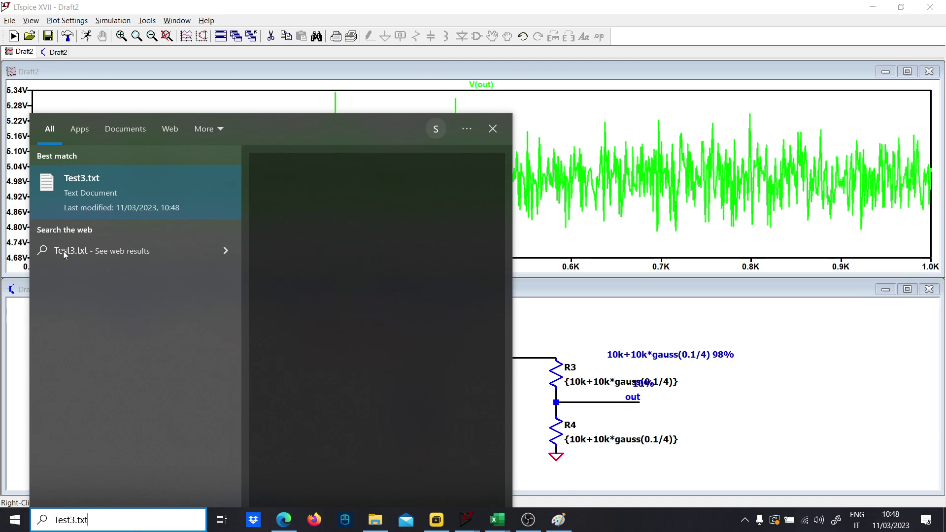
{"action": "right_click", "coordinate": [87, 197]}
{"action": "left_click", "coordinate": [123, 213]}
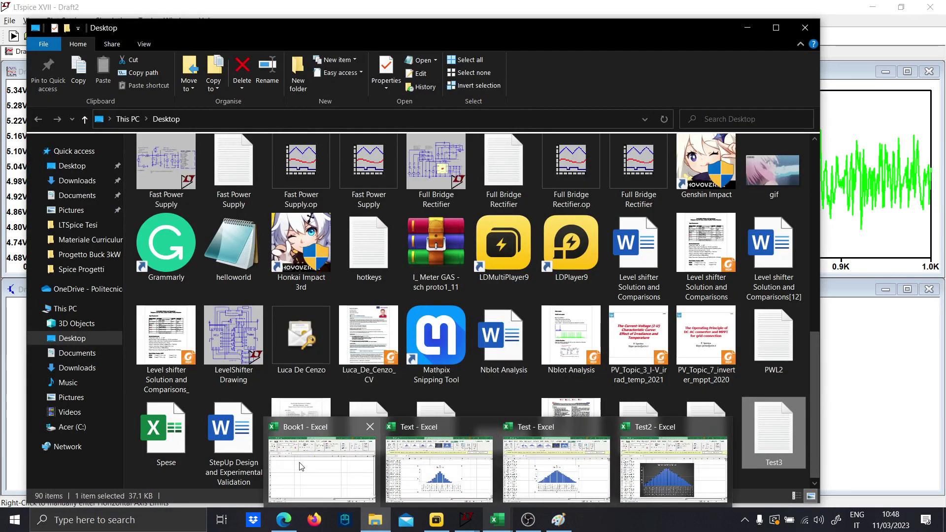
- Bring up the empty Book1 workbook and drag the Test3 file into Excel
{"action": "mouse_move", "coordinate": [439, 469]}
{"action": "left_click", "coordinate": [321, 468]}
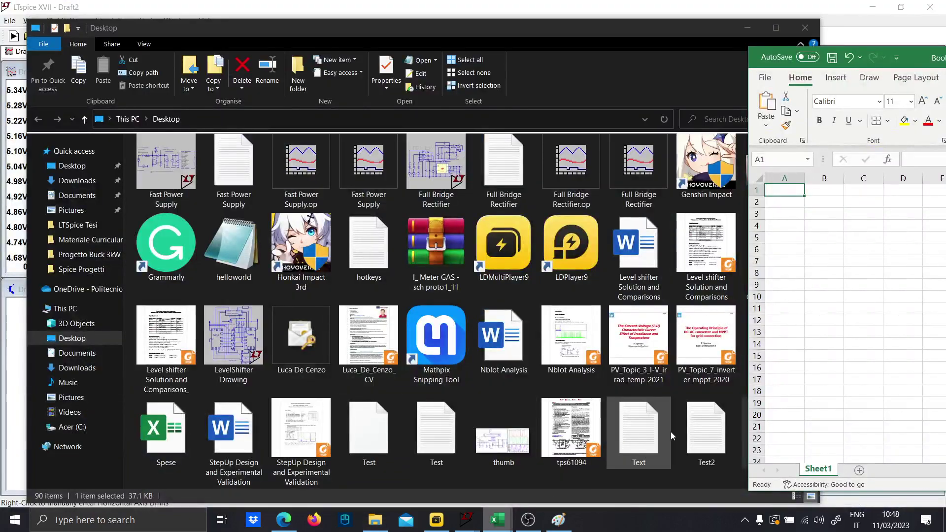
{"action": "left_click_drag", "start_coordinate": [433, 31], "coordinate": [287, 34]}
{"action": "left_click_drag", "start_coordinate": [610, 416], "coordinate": [801, 345]}
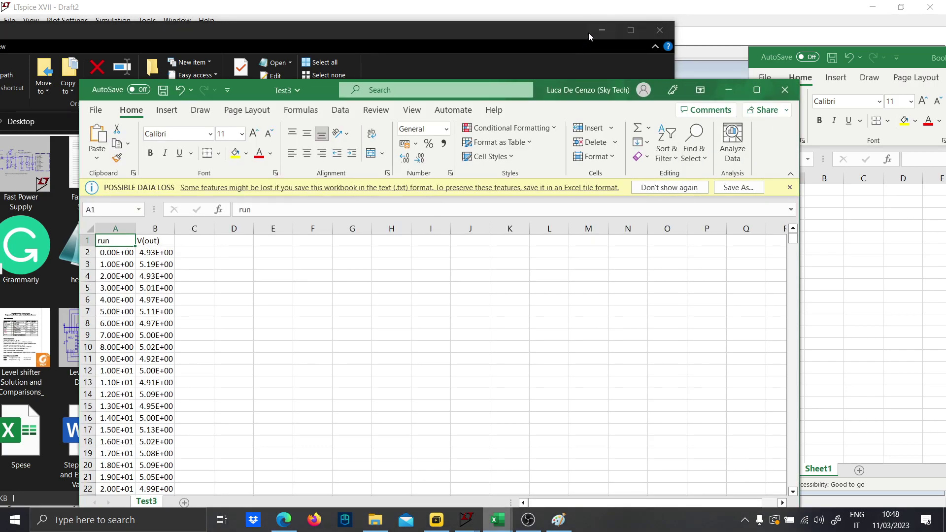
- Select the V(out) values in column B, insert a histogram, and move it up-left on the sheet
{"action": "left_click", "coordinate": [588, 32]}
{"action": "left_click", "coordinate": [602, 30]}
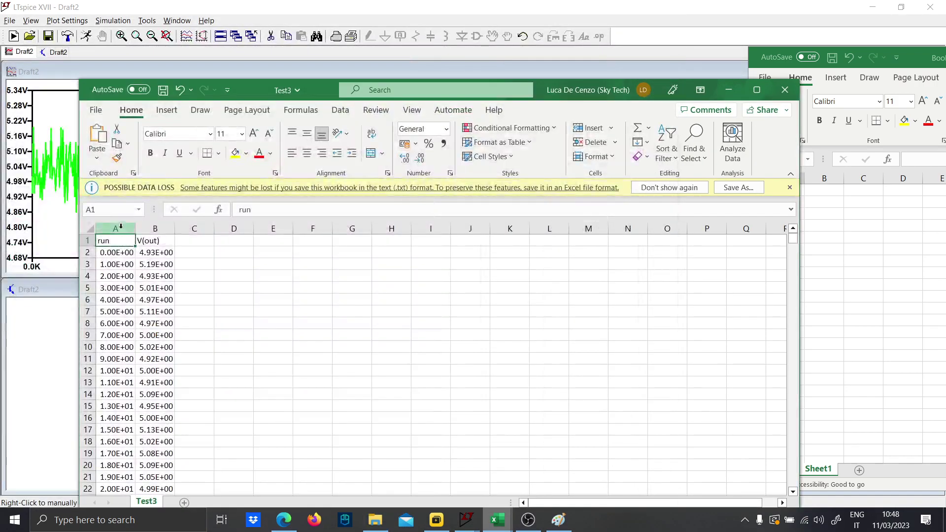
{"action": "left_click", "coordinate": [168, 235]}
{"action": "key", "text": "ctrl+shift+Down"}
{"action": "left_click", "coordinate": [167, 109]}
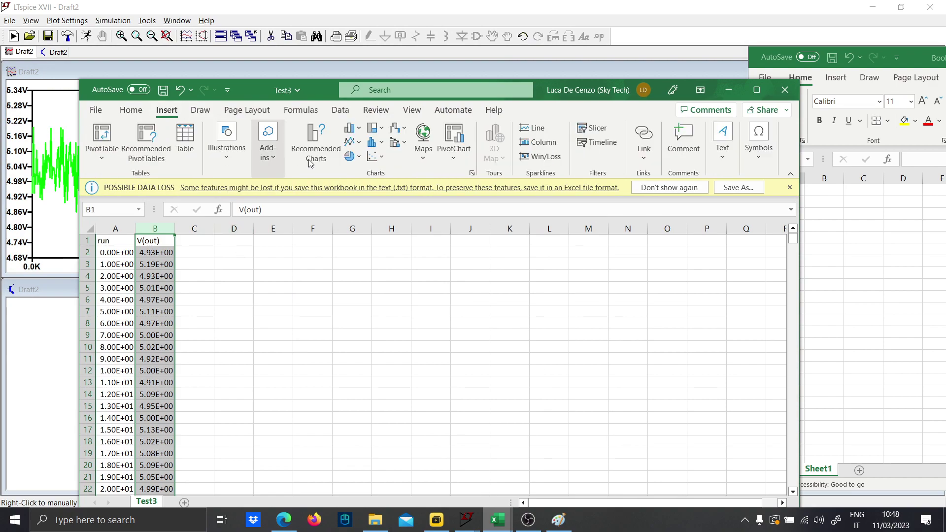
{"action": "left_click", "coordinate": [374, 142]}
{"action": "left_click", "coordinate": [384, 187]}
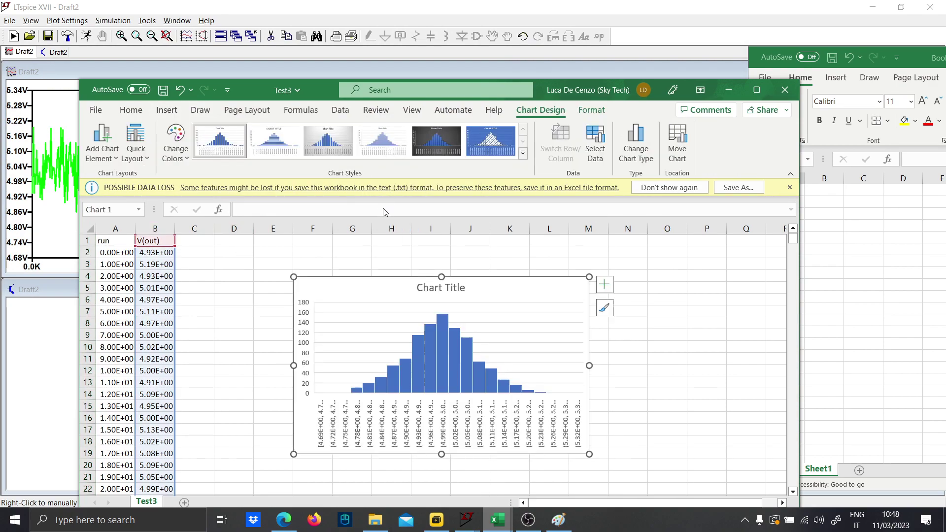
{"action": "left_click_drag", "start_coordinate": [377, 287], "coordinate": [318, 272]}
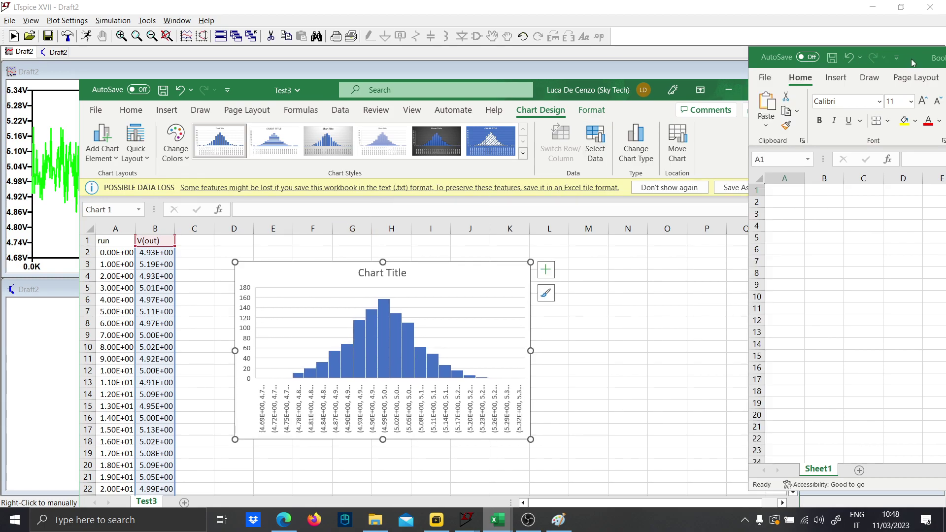
- Minimize the empty Book1 workbook and move the Test2 workbook to the right
{"action": "left_click_drag", "start_coordinate": [913, 62], "coordinate": [1, 147]}
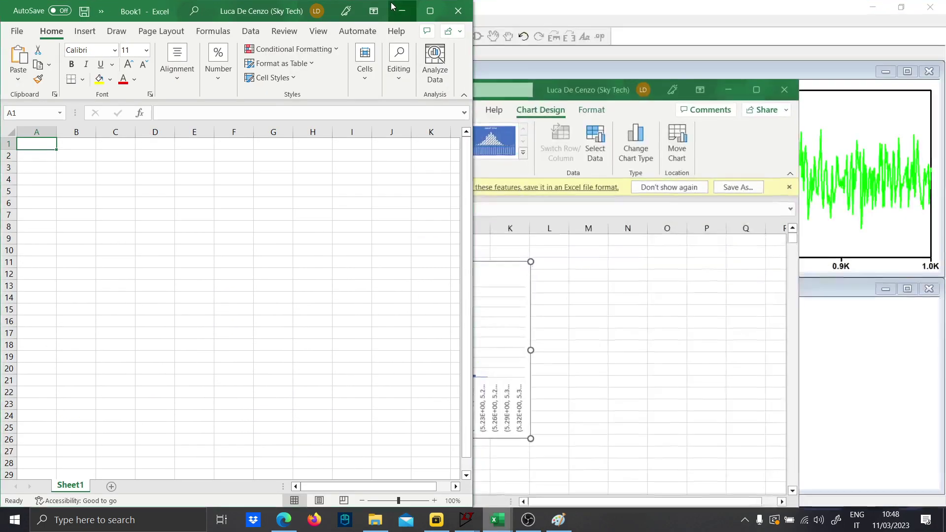
{"action": "left_click", "coordinate": [402, 11]}
{"action": "mouse_move", "coordinate": [501, 515]}
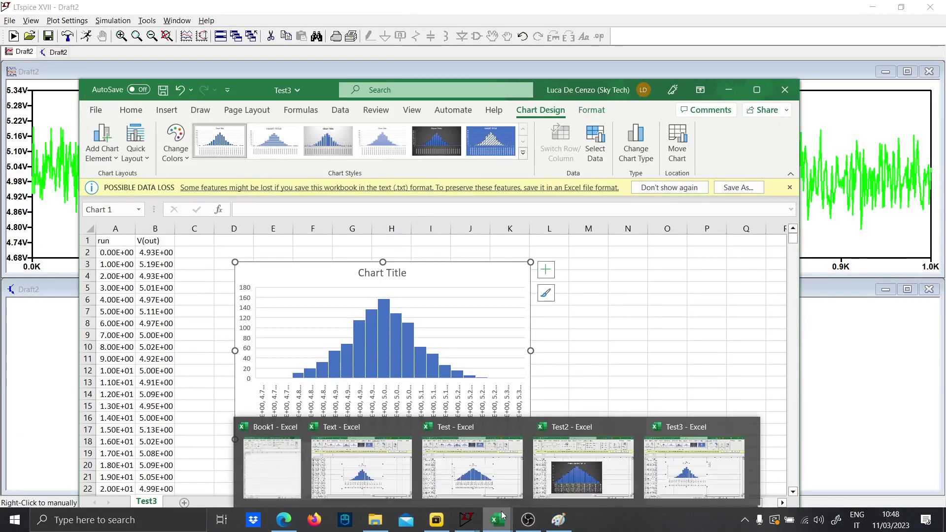
{"action": "mouse_move", "coordinate": [478, 491]}
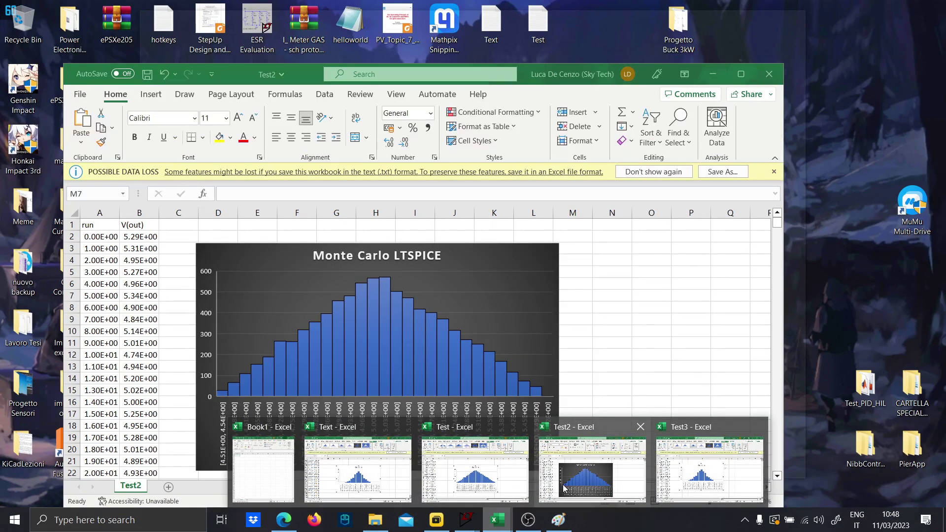
{"action": "left_click", "coordinate": [591, 471]}
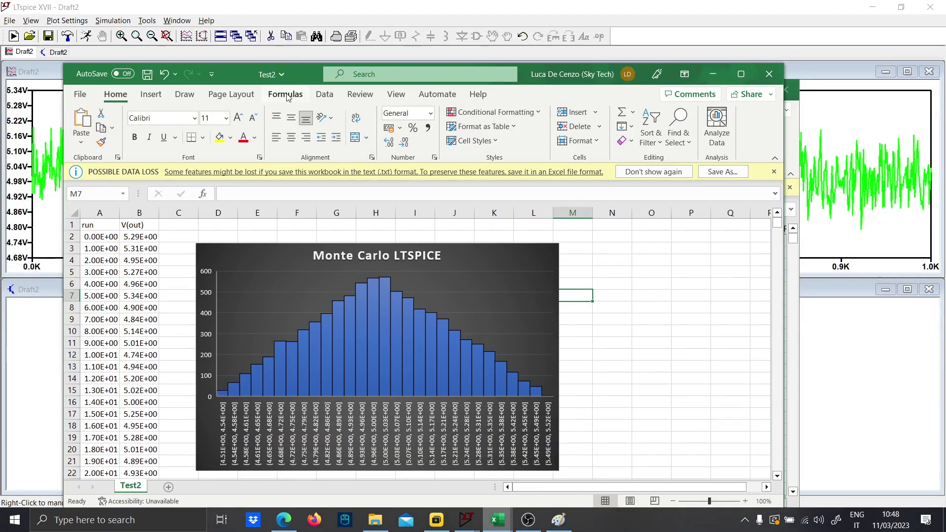
{"action": "left_click_drag", "start_coordinate": [245, 78], "coordinate": [567, 72]}
- Place the narrowed Test3 histogram window beside Test2, then minimize it and return to LTspice
{"action": "left_click", "coordinate": [316, 100]}
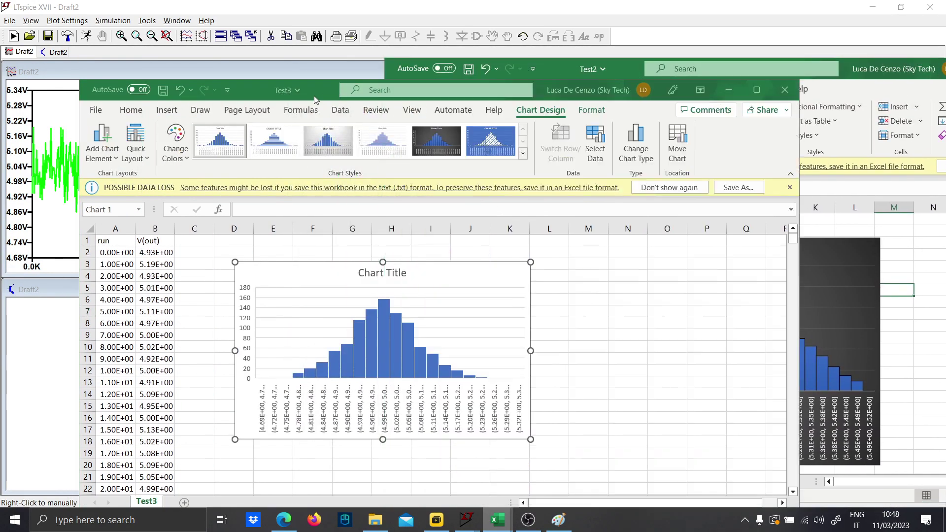
{"action": "left_click_drag", "start_coordinate": [316, 100], "coordinate": [178, 95]}
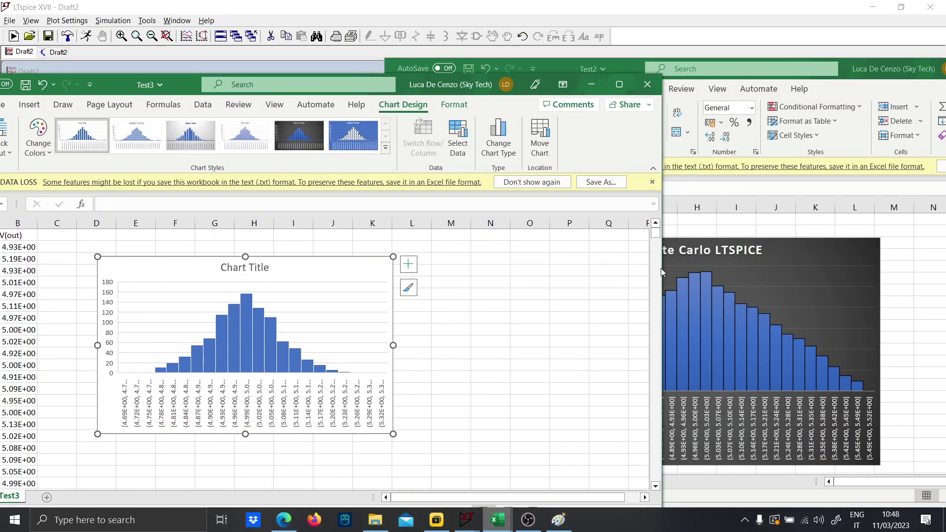
{"action": "left_click_drag", "start_coordinate": [665, 269], "coordinate": [438, 260]}
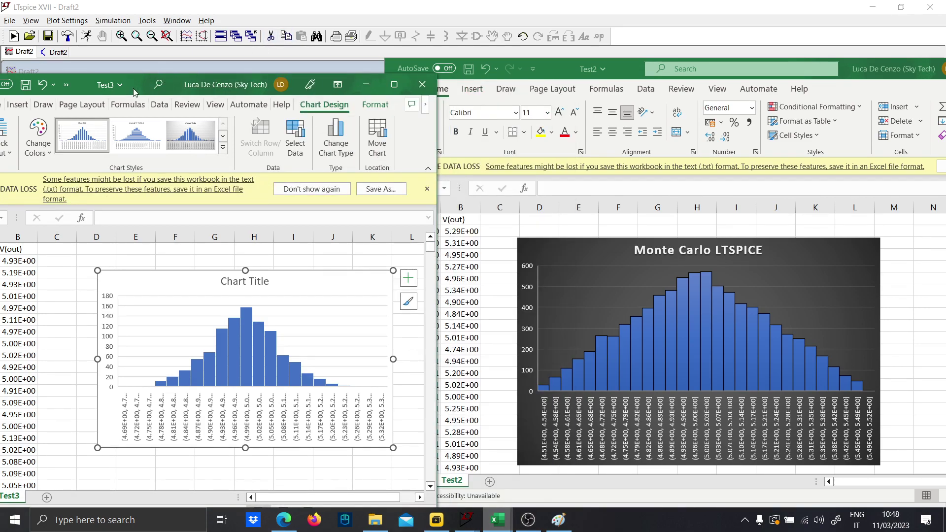
{"action": "left_click_drag", "start_coordinate": [136, 90], "coordinate": [172, 59]}
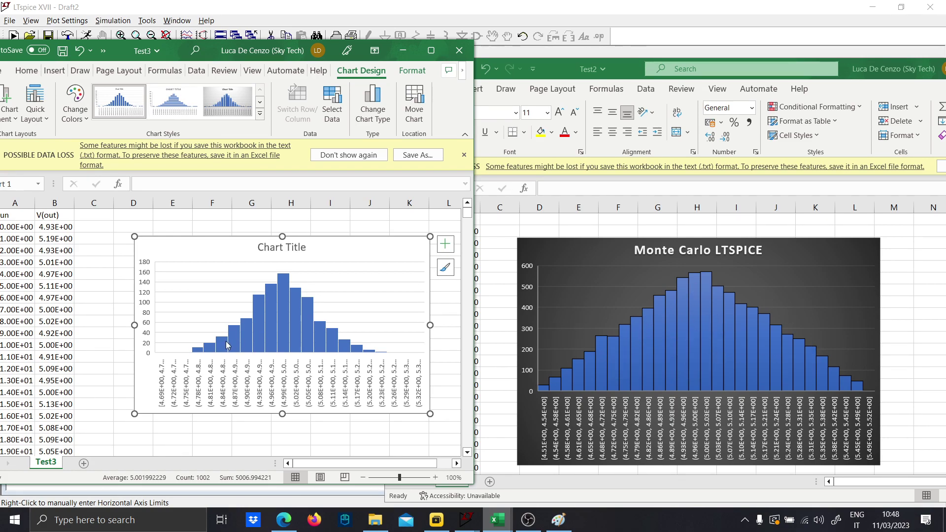
{"action": "left_click", "coordinate": [212, 299]}
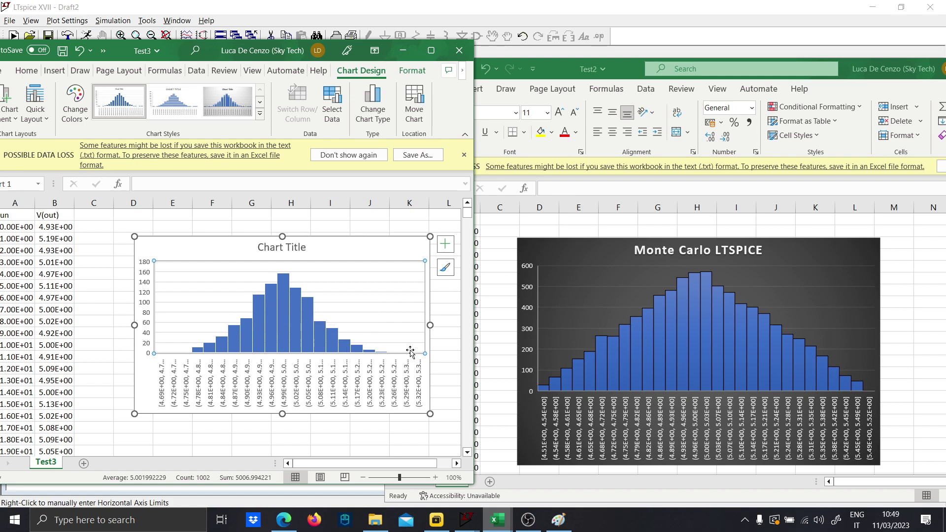
{"action": "mouse_move", "coordinate": [195, 353]}
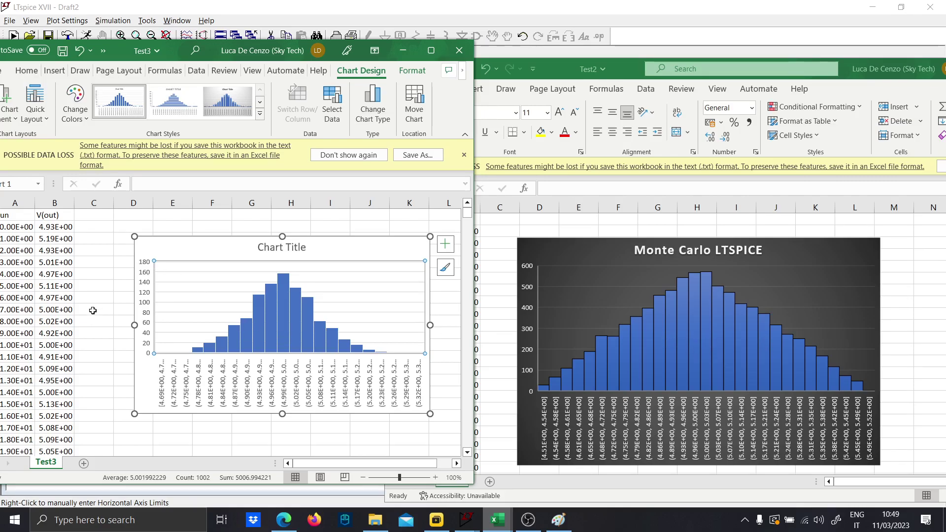
{"action": "left_click", "coordinate": [403, 50]}
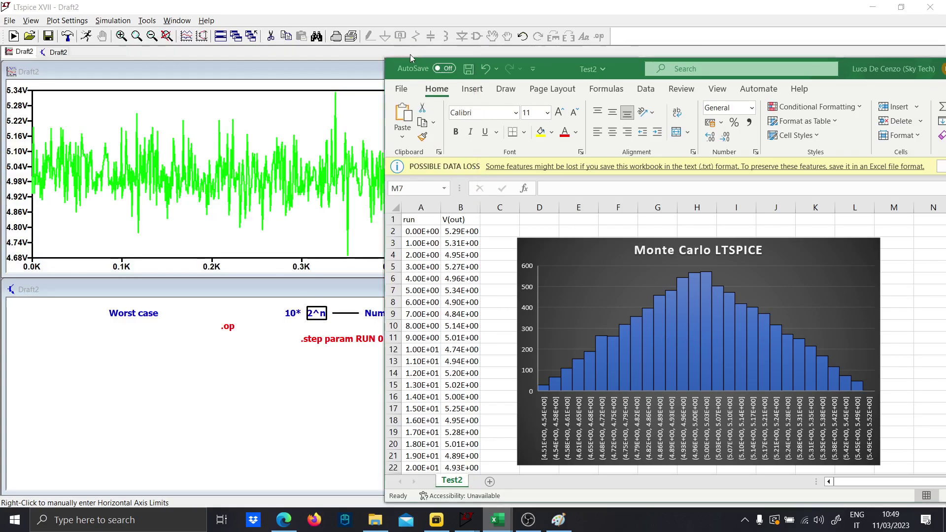
{"action": "left_click", "coordinate": [267, 332]}
- Replace the .op directive with a .tran 1f transient directive
{"action": "scroll", "coordinate": [496, 409], "scroll_direction": "down", "scroll_amount": 3}
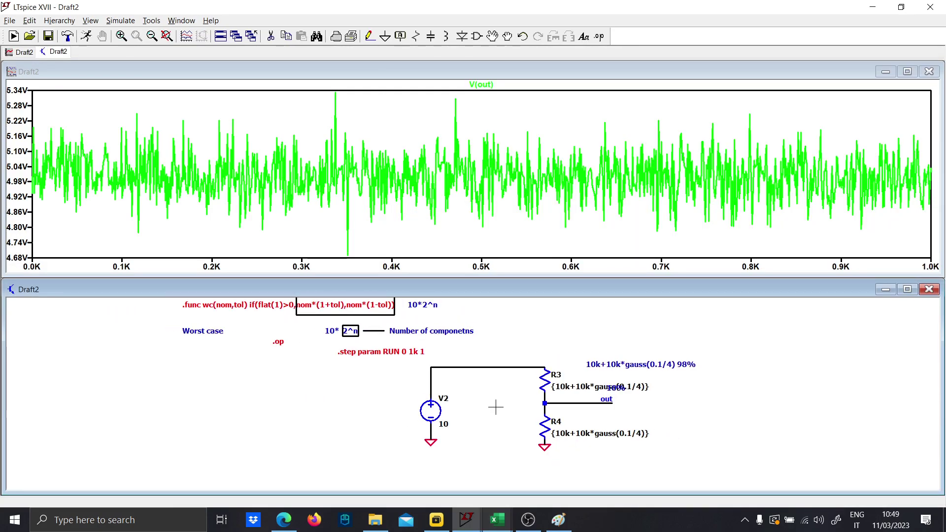
{"action": "scroll", "coordinate": [263, 347], "scroll_direction": "up", "scroll_amount": 1}
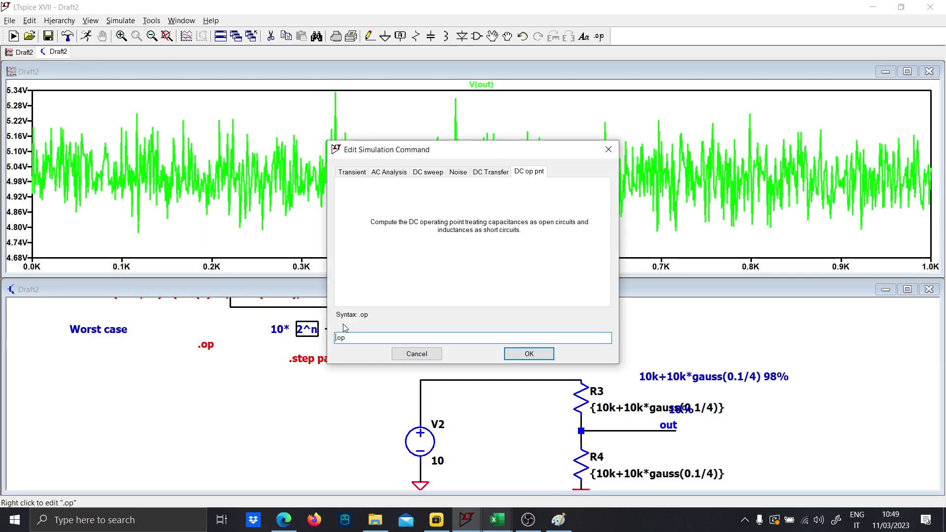
{"action": "key", "text": "Escape"}
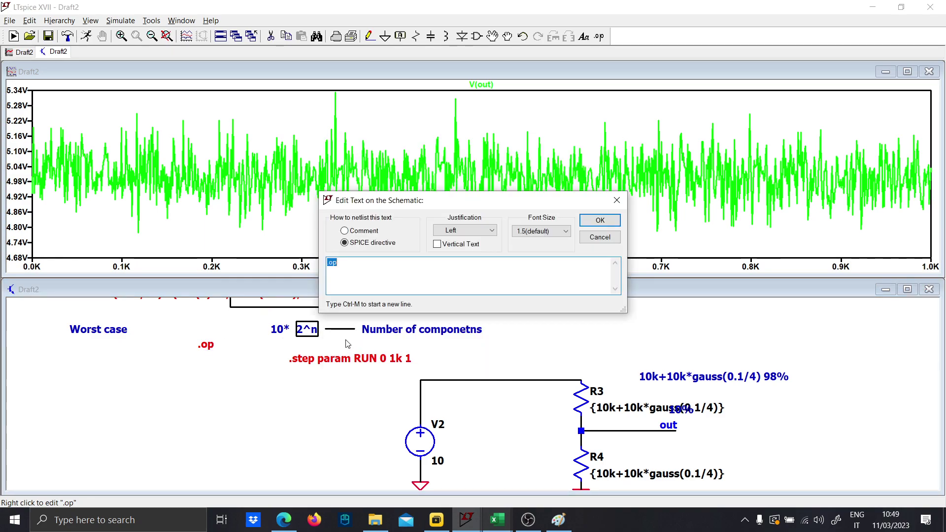
{"action": "type", "text": ".tran"}
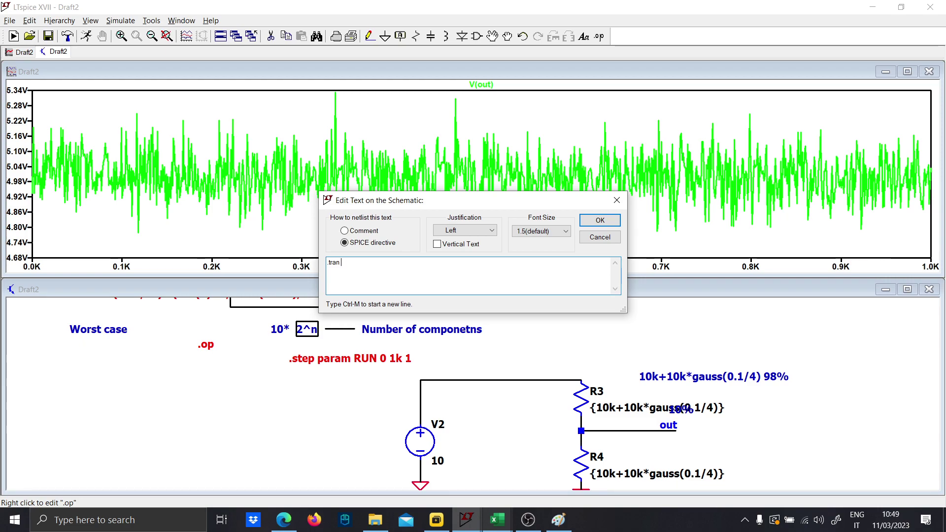
{"action": "type", "text": "f"}
{"action": "key", "text": "Return"}
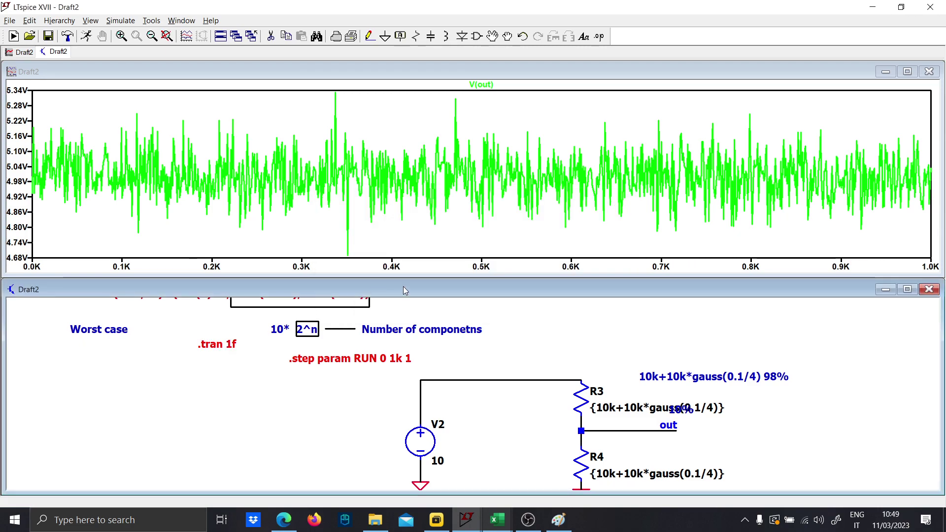
- Rerun the stepped transient simulation, repeatedly zooming the plot to fit as runs load
{"action": "left_click", "coordinate": [86, 36]}
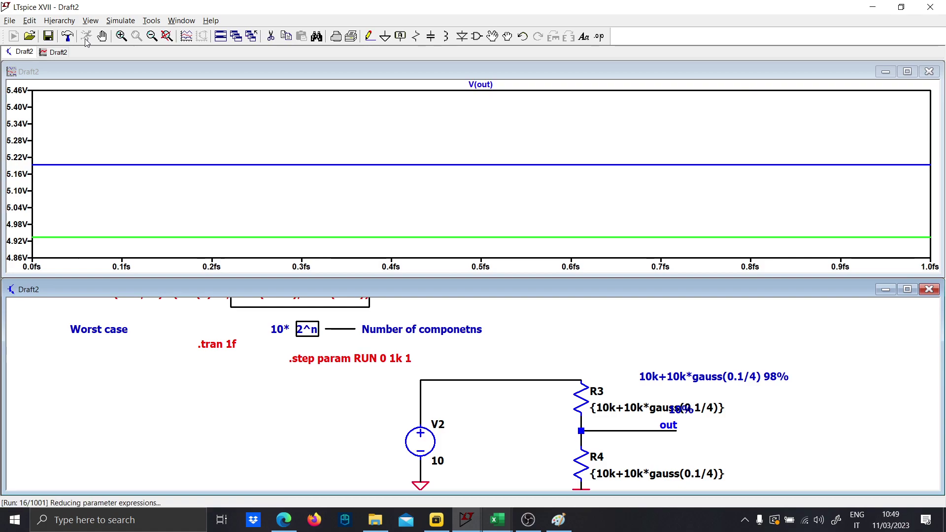
{"action": "right_click", "coordinate": [133, 176]}
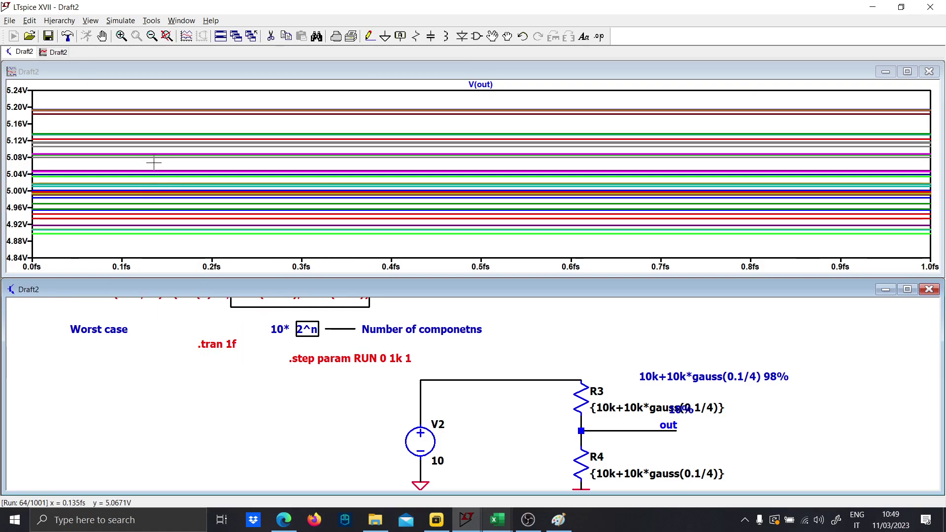
{"action": "right_click", "coordinate": [153, 162]}
{"action": "right_click", "coordinate": [165, 165]}
{"action": "right_click", "coordinate": [183, 173]}
{"action": "left_click", "coordinate": [194, 180]}
{"action": "right_click", "coordinate": [192, 176]}
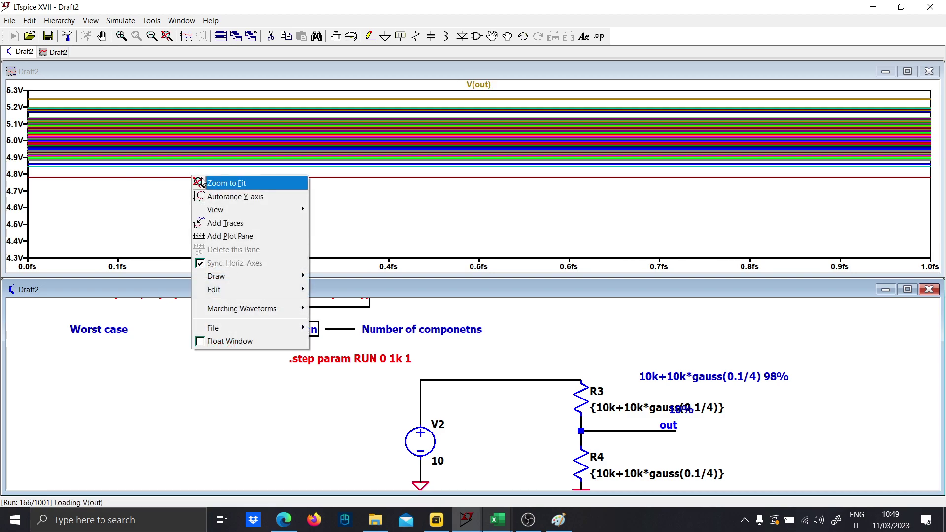
{"action": "left_click", "coordinate": [201, 180]}
{"action": "right_click", "coordinate": [201, 177]}
{"action": "right_click", "coordinate": [215, 185]}
{"action": "left_click", "coordinate": [230, 190]}
{"action": "right_click", "coordinate": [230, 189]}
{"action": "left_click", "coordinate": [243, 196]}
{"action": "right_click", "coordinate": [233, 187]}
{"action": "left_click", "coordinate": [251, 198]}
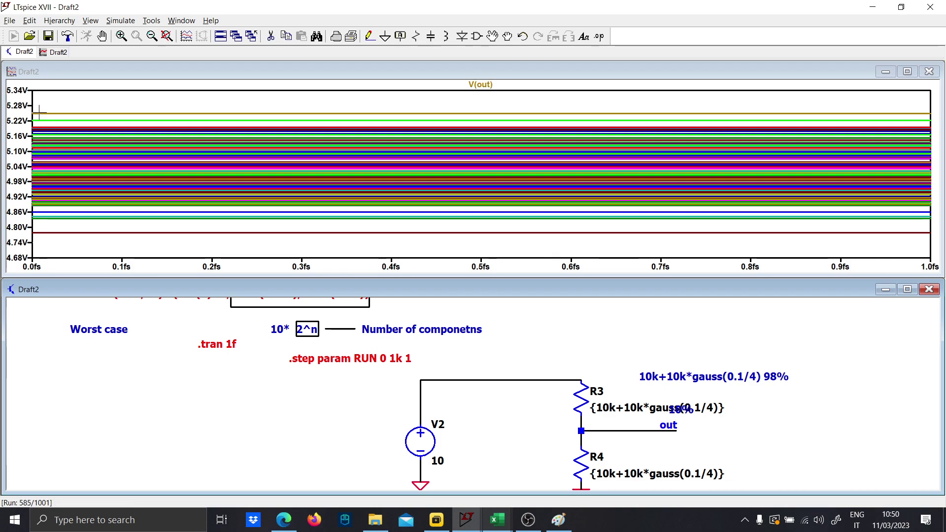
- Autorange the Y axis so all flat V(out) traces show between 4.68 and 5.34 V
{"action": "right_click", "coordinate": [57, 187]}
{"action": "right_click", "coordinate": [79, 169]}
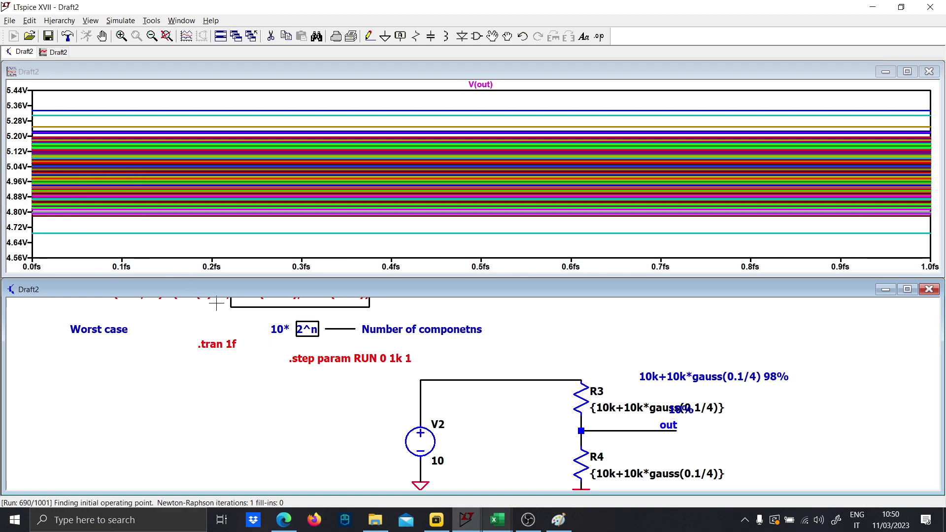
{"action": "right_click", "coordinate": [313, 179]}
{"action": "right_click", "coordinate": [333, 181]}
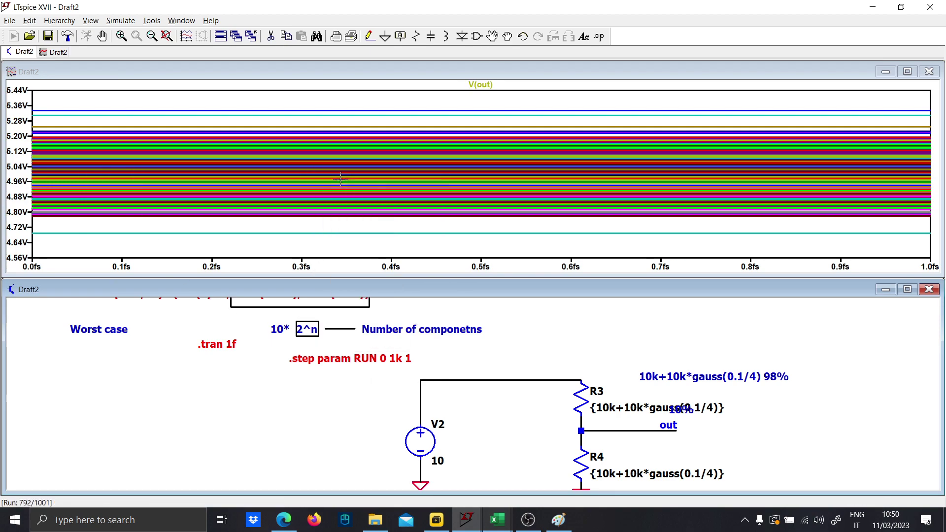
{"action": "right_click", "coordinate": [340, 177]}
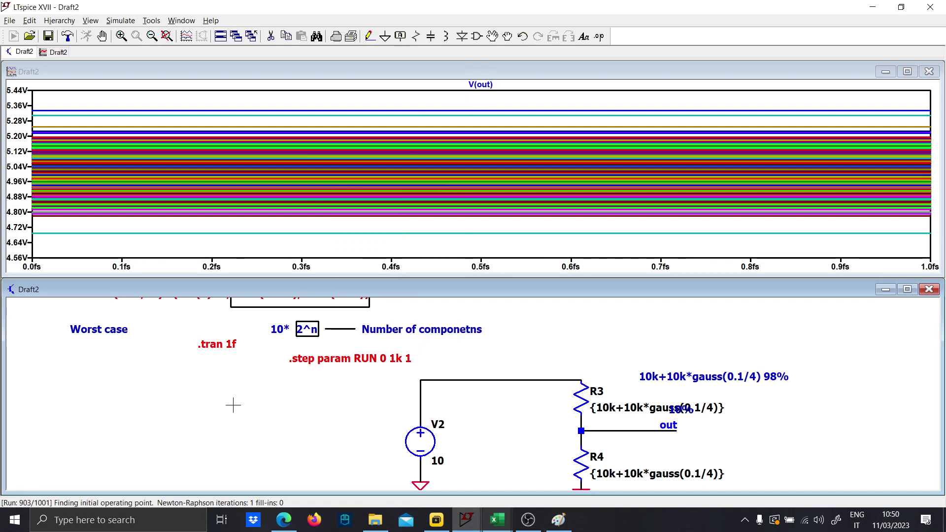
{"action": "right_click", "coordinate": [181, 183]}
{"action": "left_click", "coordinate": [212, 197]}
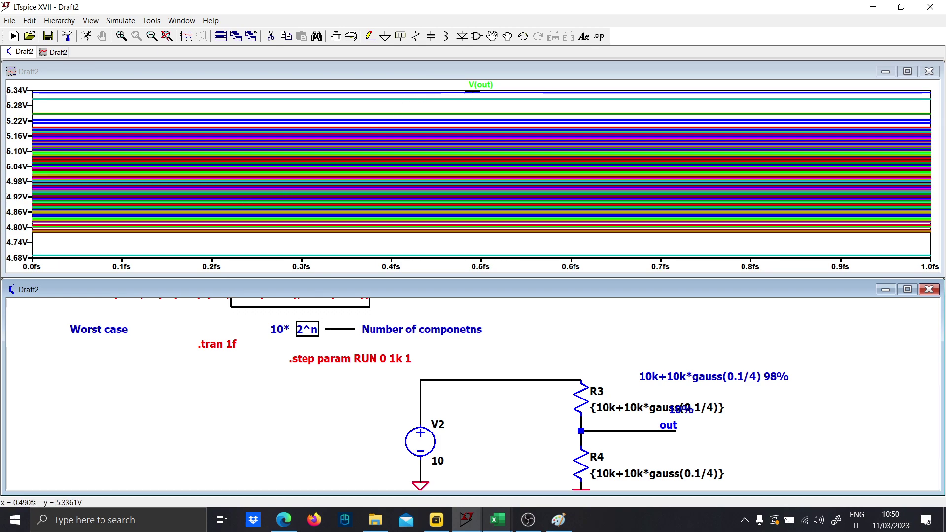
- Export the transient V(out) waveform data as text to a Desktop file named Test4
{"action": "scroll", "coordinate": [355, 345], "scroll_direction": "down", "scroll_amount": 2}
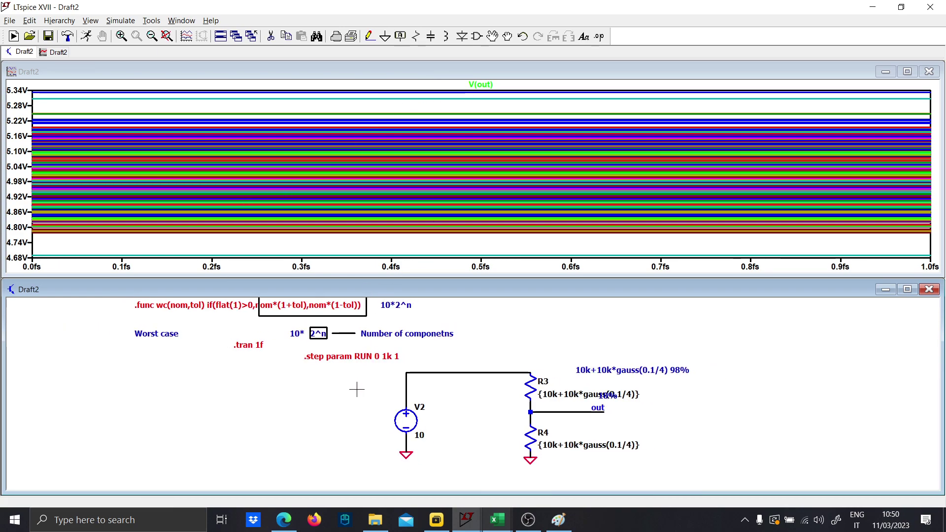
{"action": "scroll", "coordinate": [355, 386], "scroll_direction": "up", "scroll_amount": 1}
{"action": "left_click", "coordinate": [9, 21]}
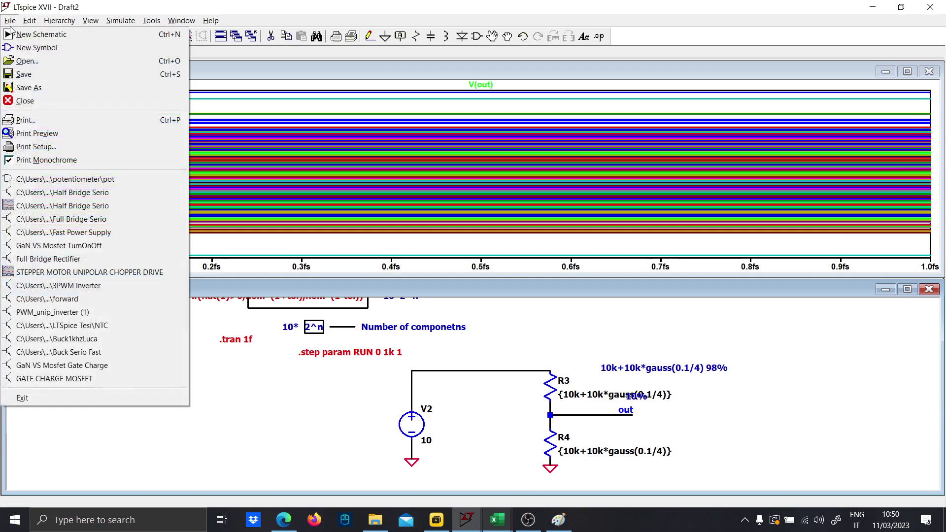
{"action": "left_click", "coordinate": [294, 144]}
{"action": "left_click", "coordinate": [9, 20]}
{"action": "left_click", "coordinate": [99, 166]}
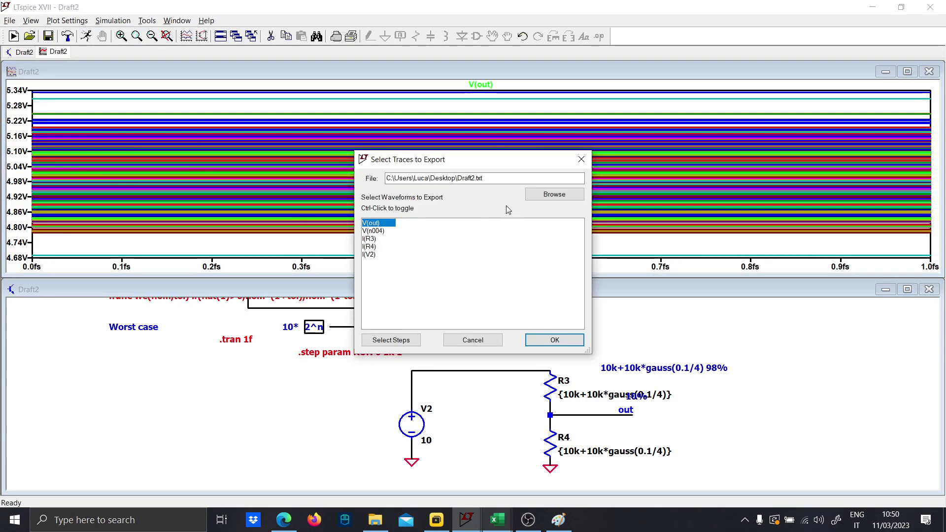
{"action": "left_click_drag", "start_coordinate": [483, 178], "coordinate": [456, 179]}
{"action": "key", "text": "Caps_Lock"}
{"action": "type", "text": "T"}
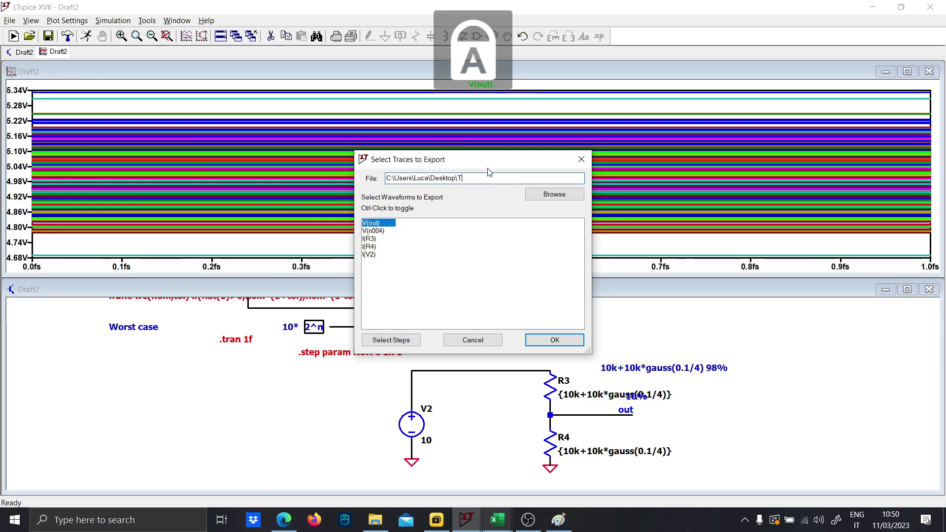
{"action": "key", "text": "Caps_Lock"}
{"action": "type", "text": "es"}
{"action": "type", "text": "t4.tx"}
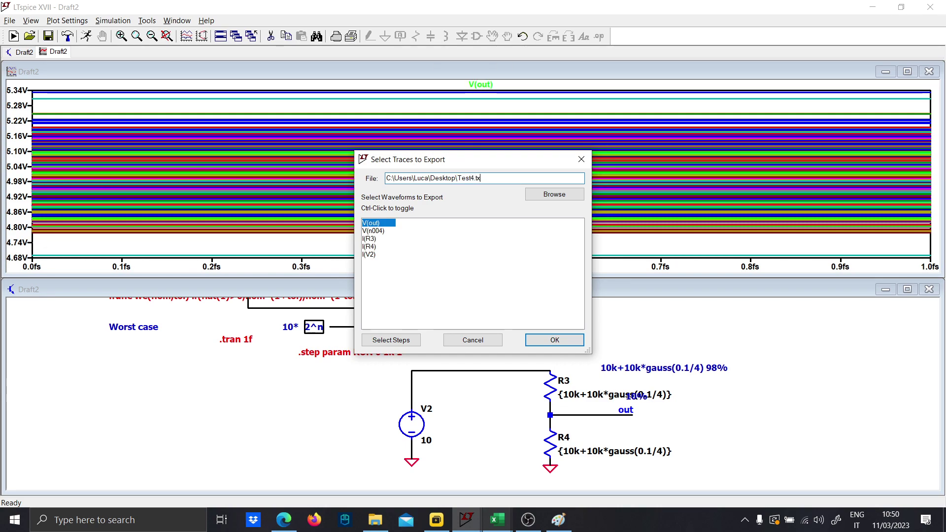
{"action": "key", "text": "Return"}
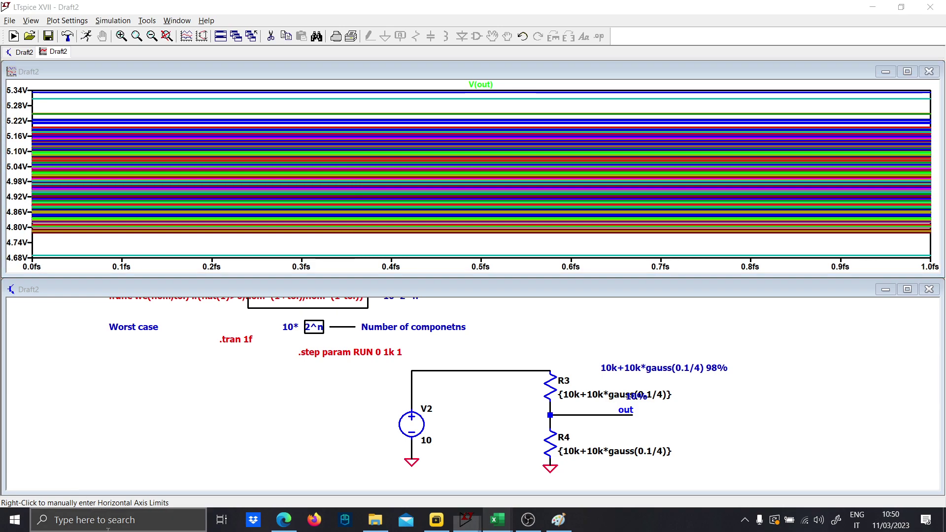
{"action": "left_click", "coordinate": [109, 522]}
- Open Test4.txt in Notepad from Windows search and move it to the right
{"action": "key", "text": "Caps_Lock"}
{"action": "type", "text": "T"}
{"action": "key", "text": "Caps_Lock"}
{"action": "type", "text": "es"}
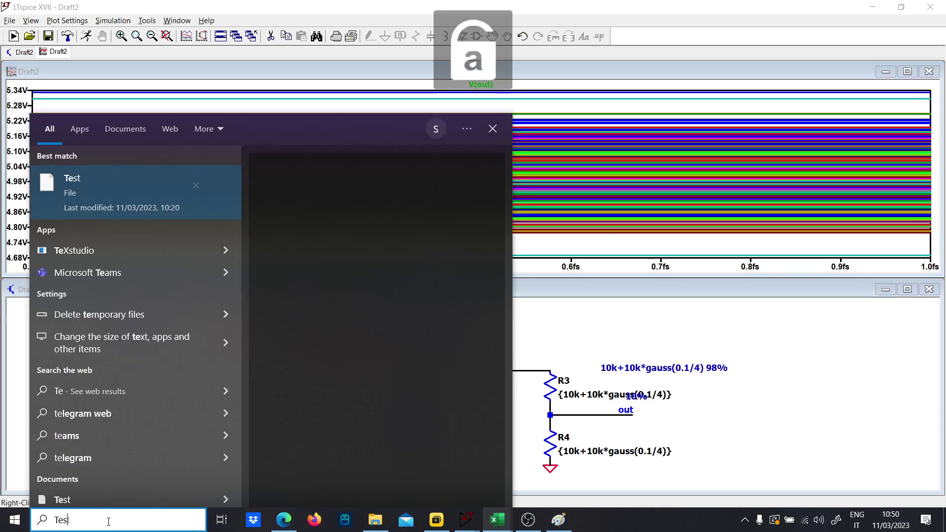
{"action": "type", "text": "t4.txt"}
{"action": "left_click", "coordinate": [114, 177]}
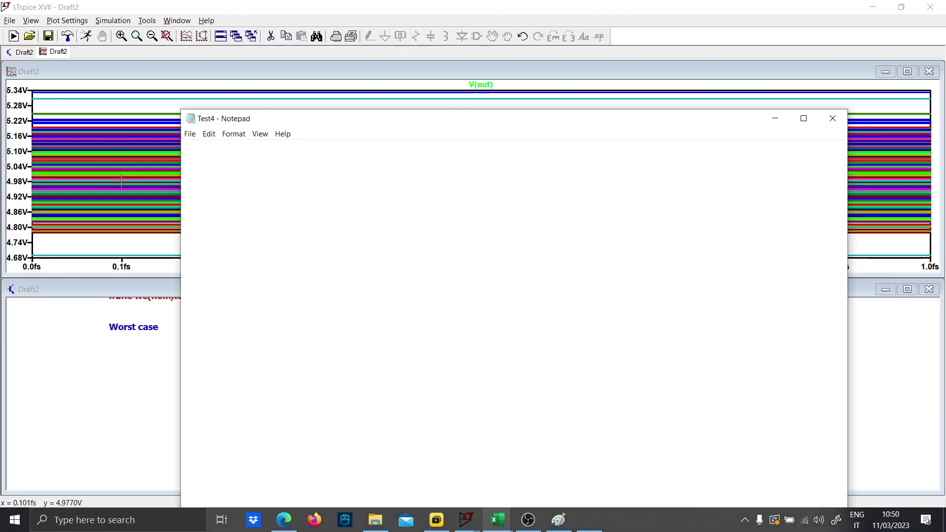
{"action": "left_click_drag", "start_coordinate": [265, 124], "coordinate": [559, 136]}
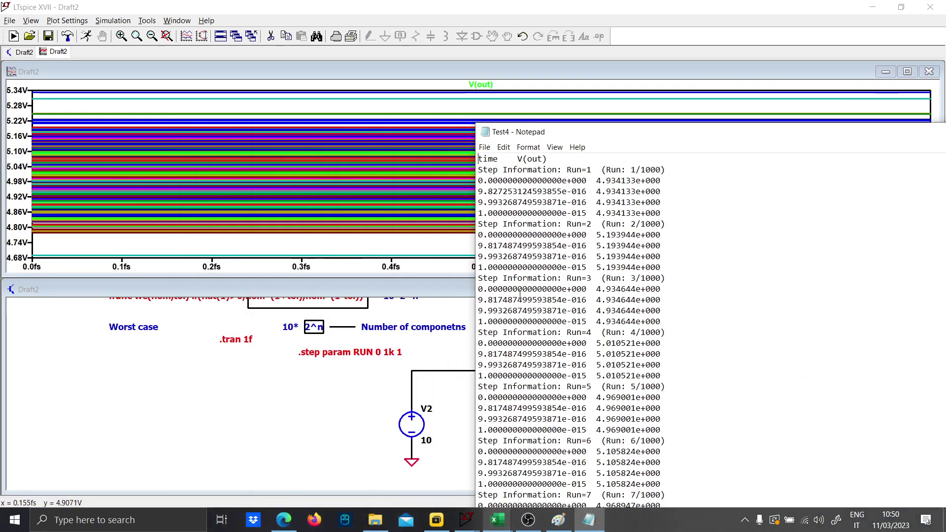
- Review Test2's run numbers, V(out) values and Monte Carlo LTSPICE histogram, then return to Test4
{"action": "mouse_move", "coordinate": [497, 520]}
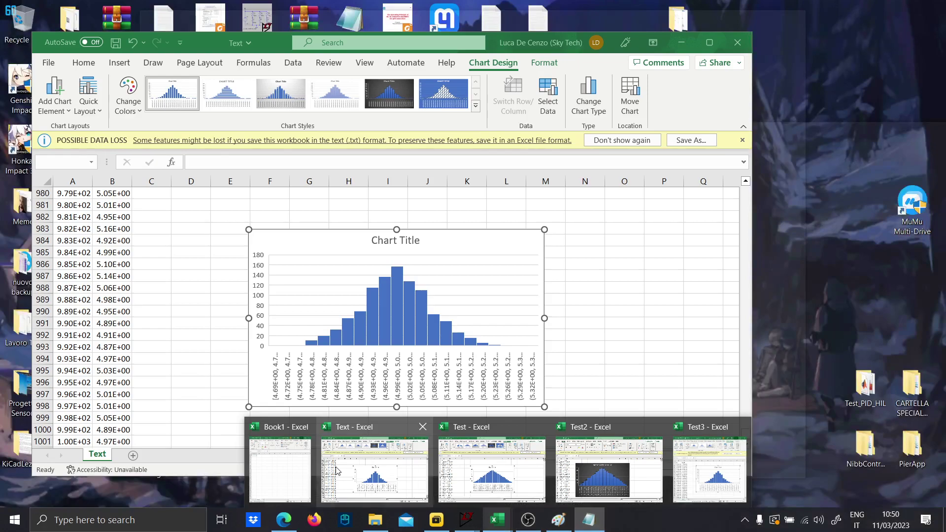
{"action": "left_click", "coordinate": [336, 471]}
{"action": "mouse_move", "coordinate": [497, 520]}
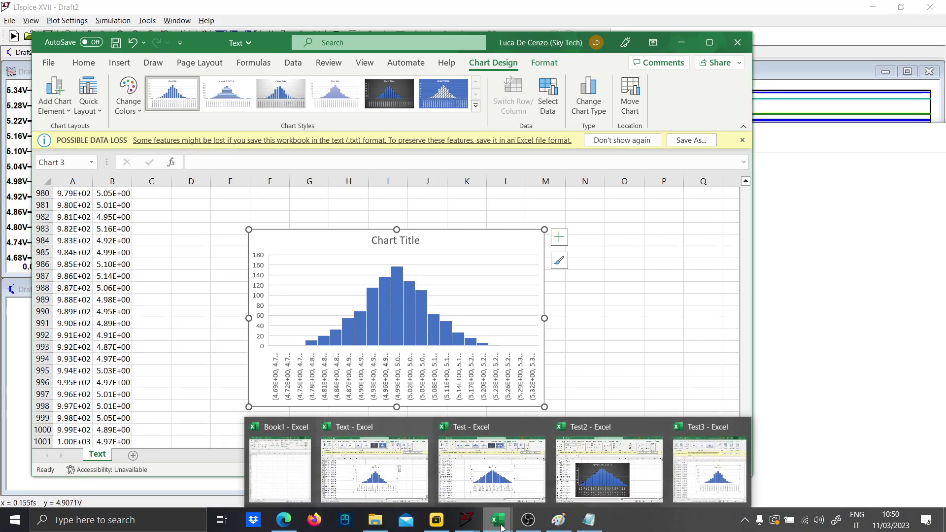
{"action": "left_click", "coordinate": [636, 478]}
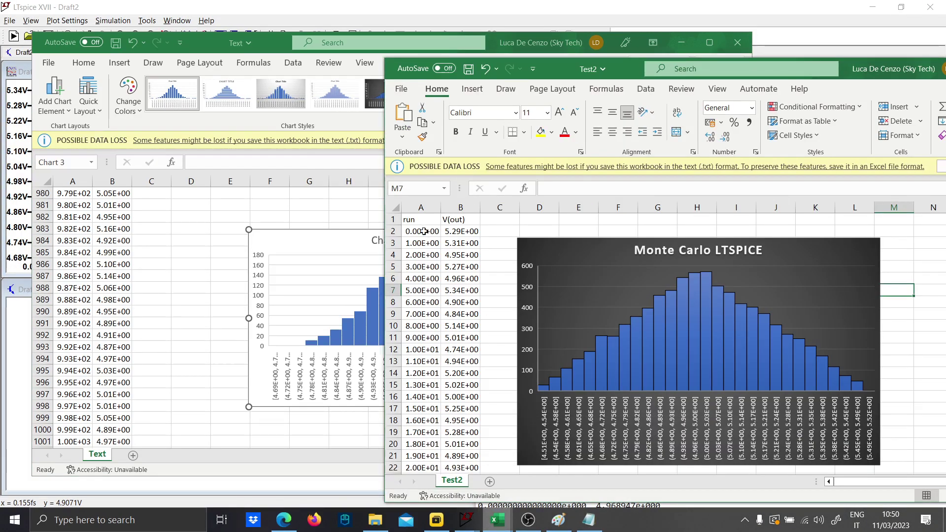
{"action": "left_click_drag", "start_coordinate": [424, 231], "coordinate": [425, 395]}
{"action": "left_click_drag", "start_coordinate": [464, 230], "coordinate": [476, 370]}
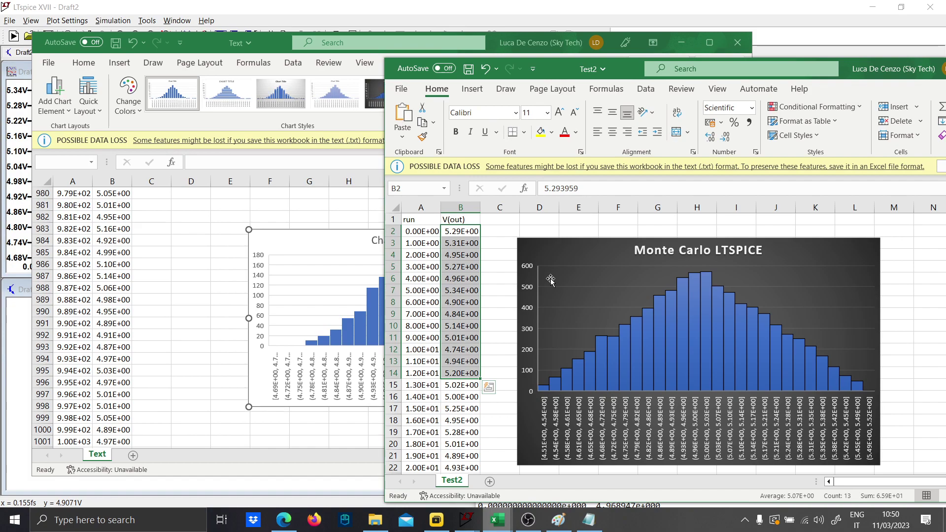
{"action": "left_click", "coordinate": [596, 261]}
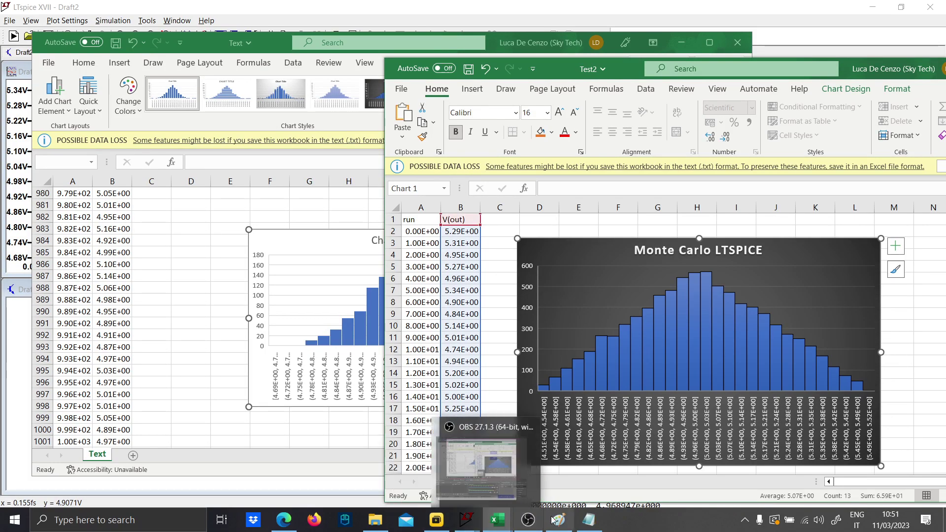
{"action": "left_click", "coordinate": [588, 520]}
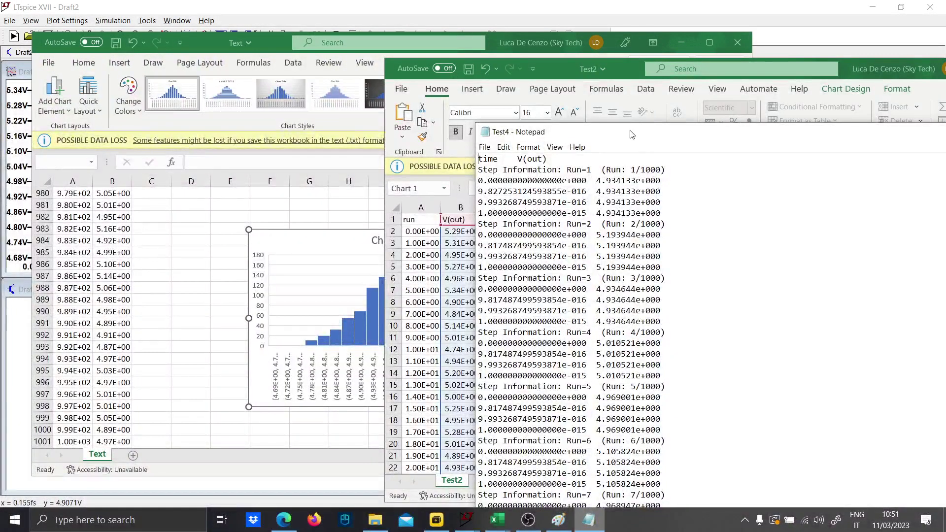
- Scroll through the cluttered Test4 run listing and select all of its text
{"action": "left_click_drag", "start_coordinate": [632, 133], "coordinate": [330, 102]}
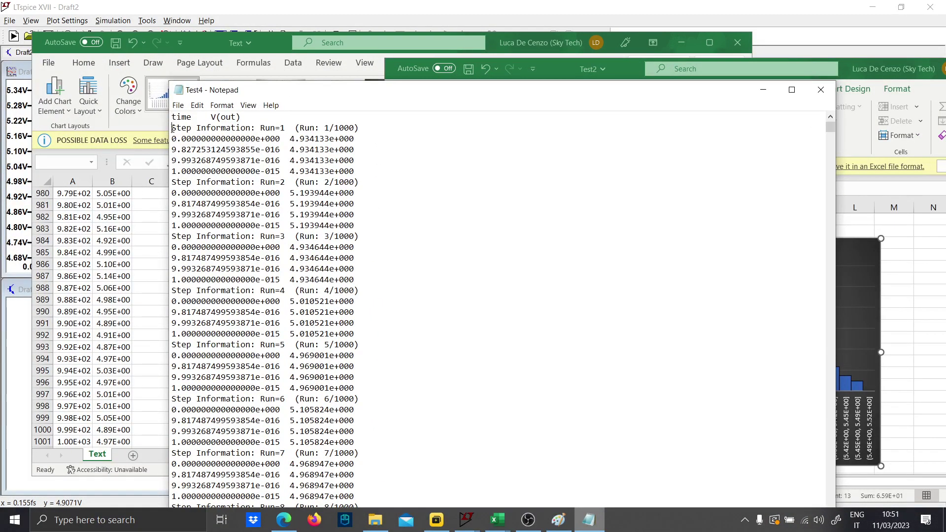
{"action": "left_click_drag", "start_coordinate": [172, 129], "coordinate": [357, 172]}
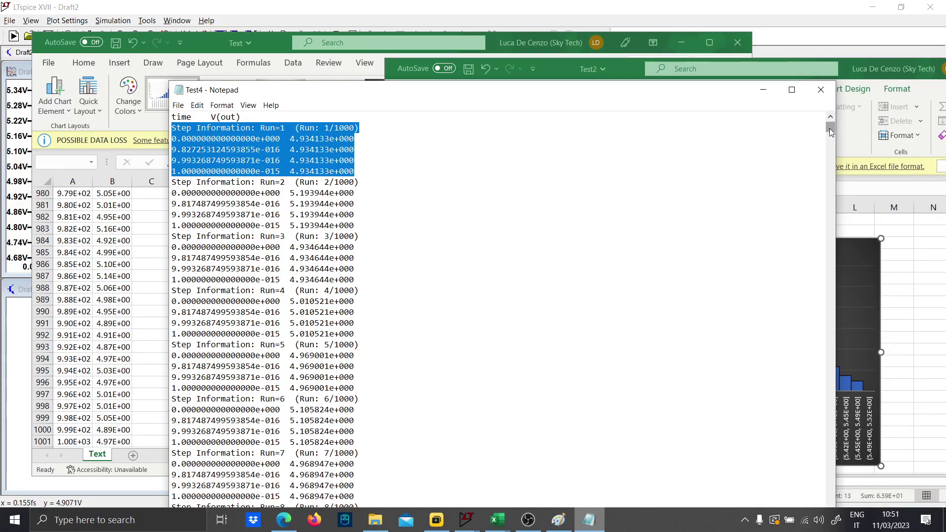
{"action": "left_click_drag", "start_coordinate": [830, 126], "coordinate": [762, 519]}
{"action": "key", "text": "ctrl+a"}
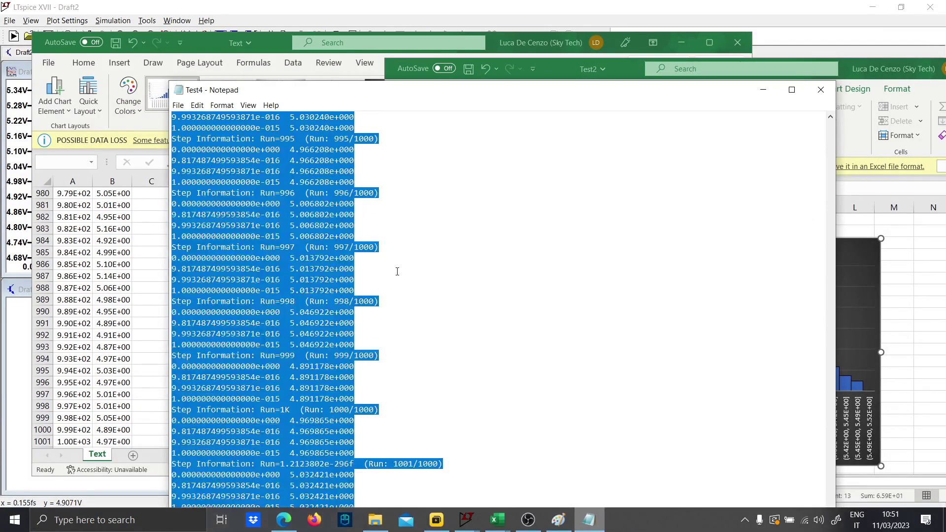
- Paste into A1 of a new Test2 sheet, close the Test4 Notepad file, and return to LTspice
{"action": "left_click", "coordinate": [846, 265]}
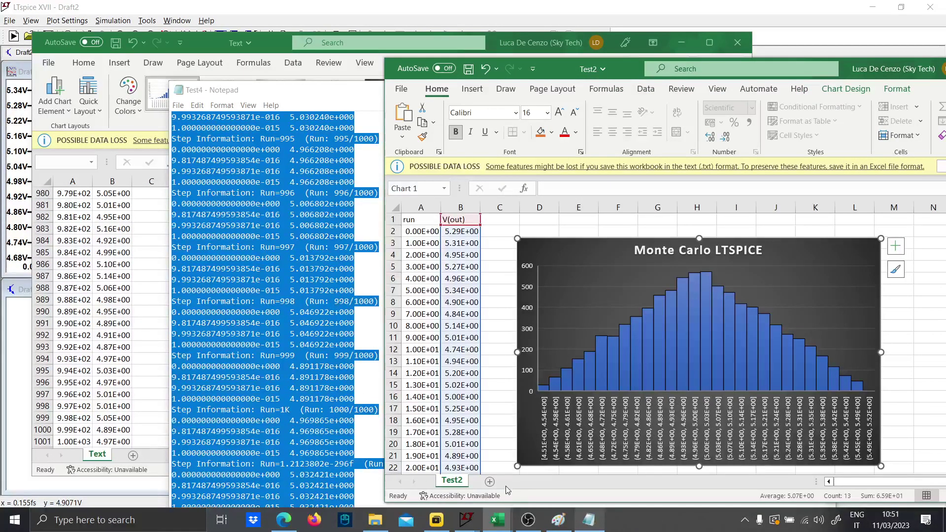
{"action": "left_click", "coordinate": [490, 482]}
{"action": "type", "text": "10k+10k*gauss(0.1/4)"}
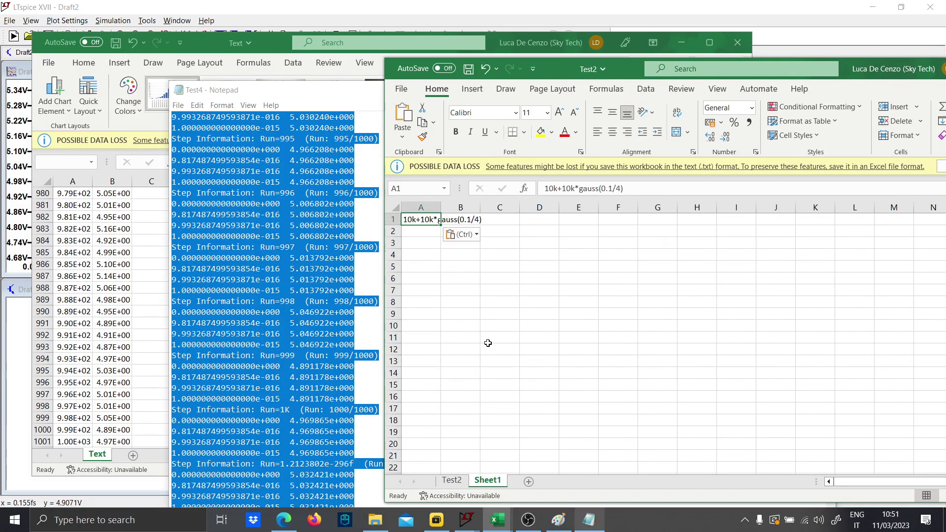
{"action": "left_click", "coordinate": [446, 265]}
{"action": "left_click", "coordinate": [345, 192]}
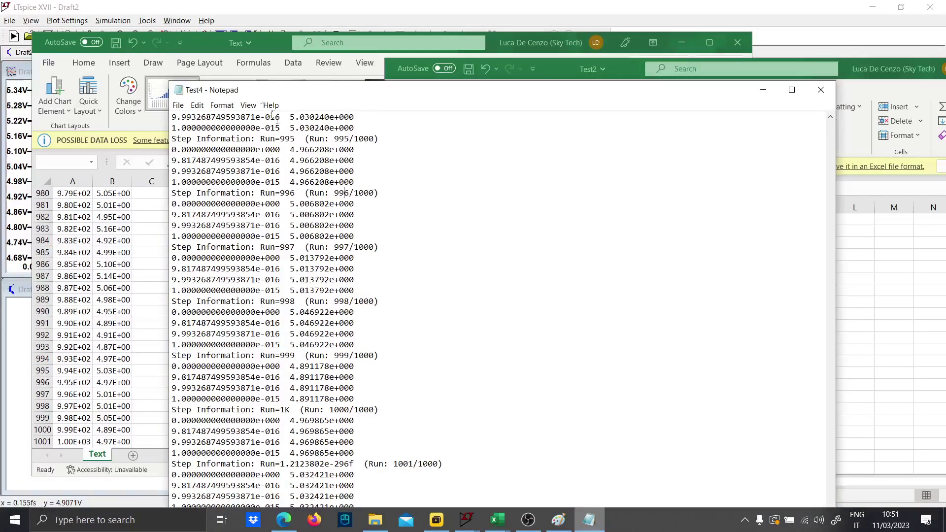
{"action": "left_click", "coordinate": [820, 90]}
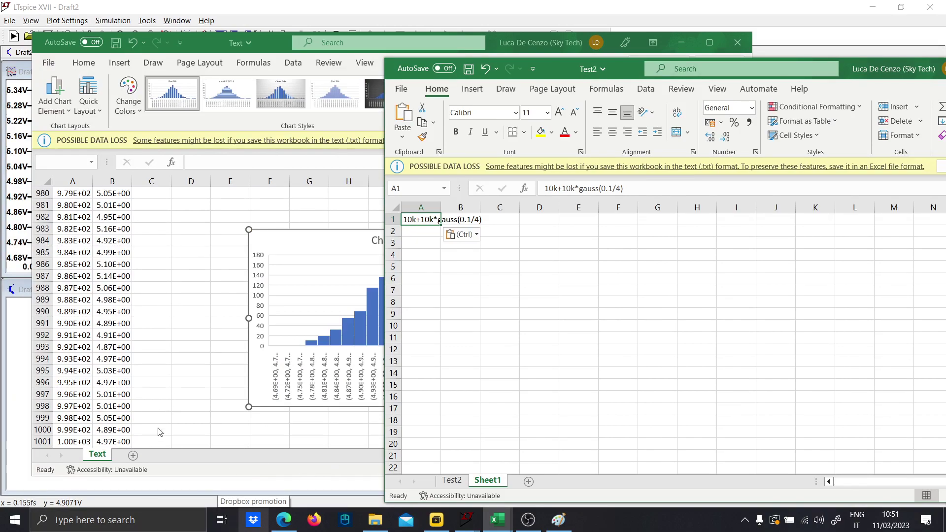
{"action": "left_click", "coordinate": [242, 359]}
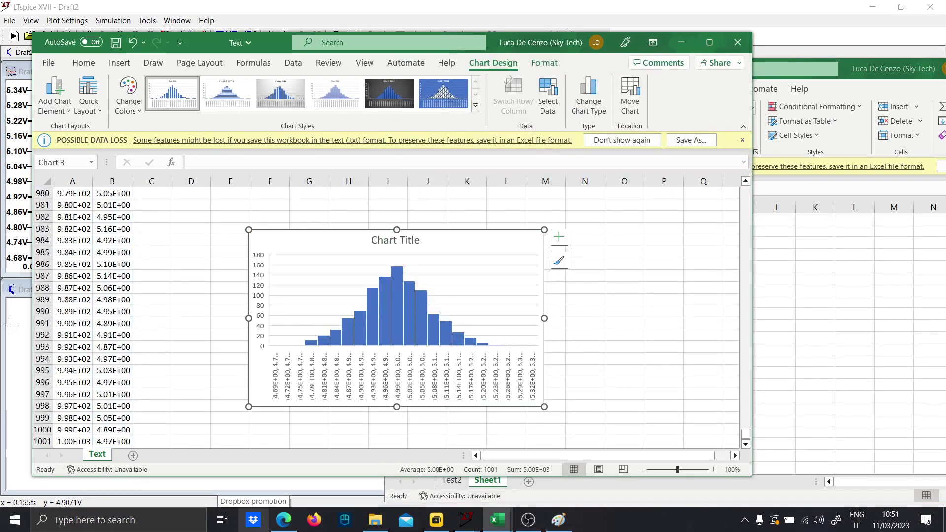
{"action": "left_click", "coordinate": [21, 336]}
- Switch the .tran 1f directive to a DC operating point (.op) and rerun all 1001 stepped runs
{"action": "scroll", "coordinate": [316, 401], "scroll_direction": "up", "scroll_amount": 5}
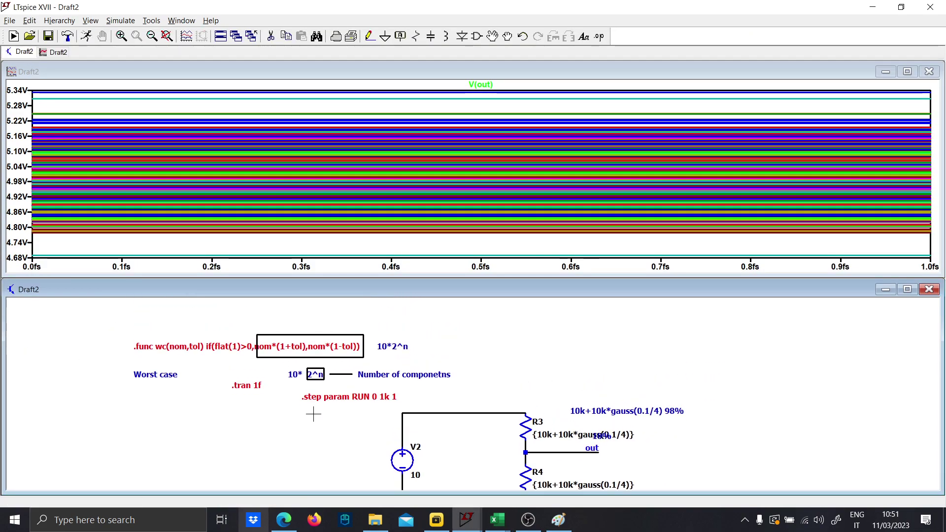
{"action": "left_click_drag", "start_coordinate": [356, 416], "coordinate": [353, 403]}
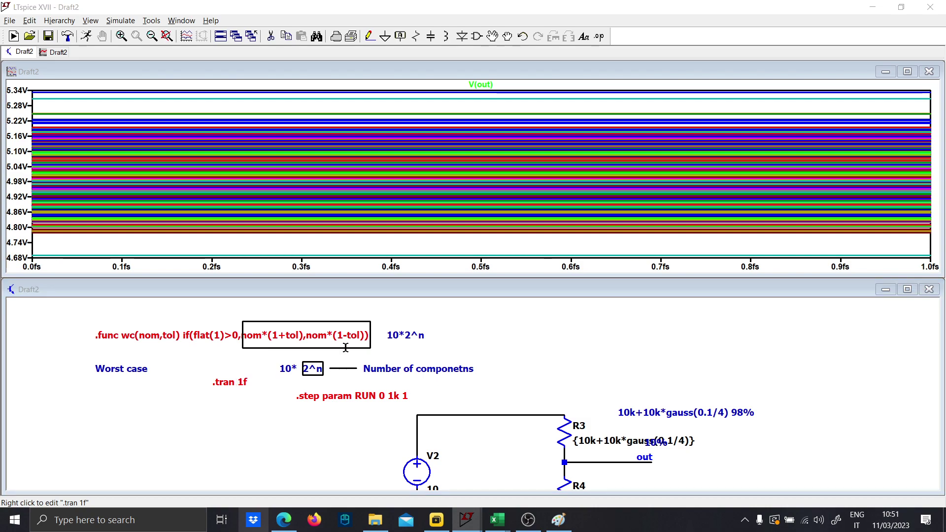
{"action": "right_click", "coordinate": [235, 381]}
{"action": "left_click", "coordinate": [529, 174]}
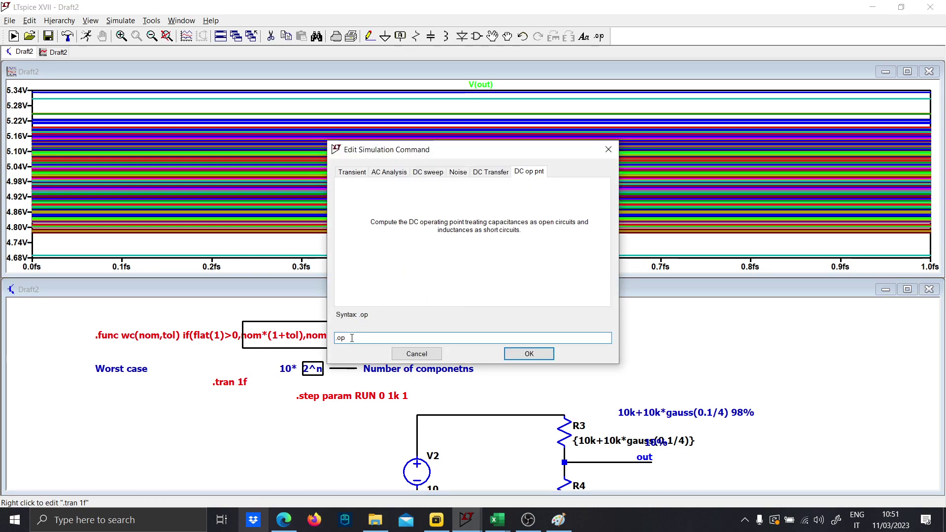
{"action": "key", "text": "Return"}
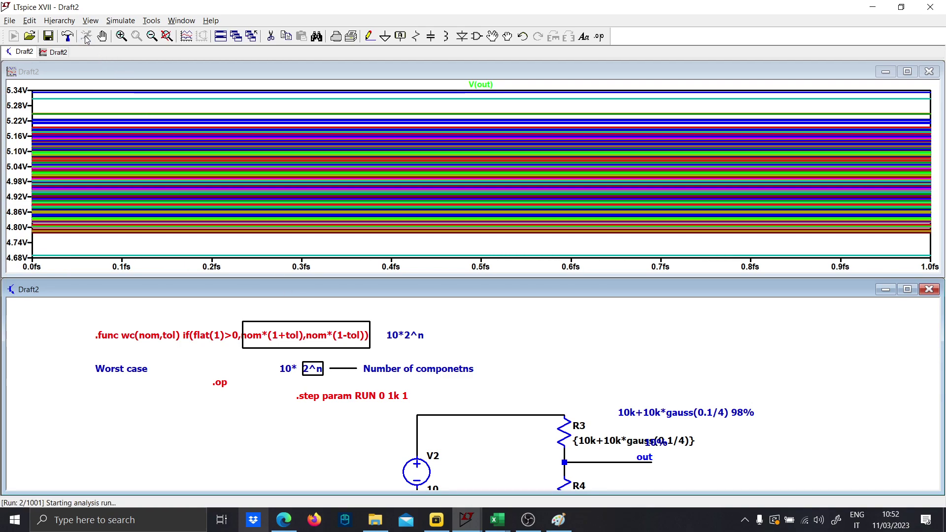
{"action": "left_click", "coordinate": [86, 37]}
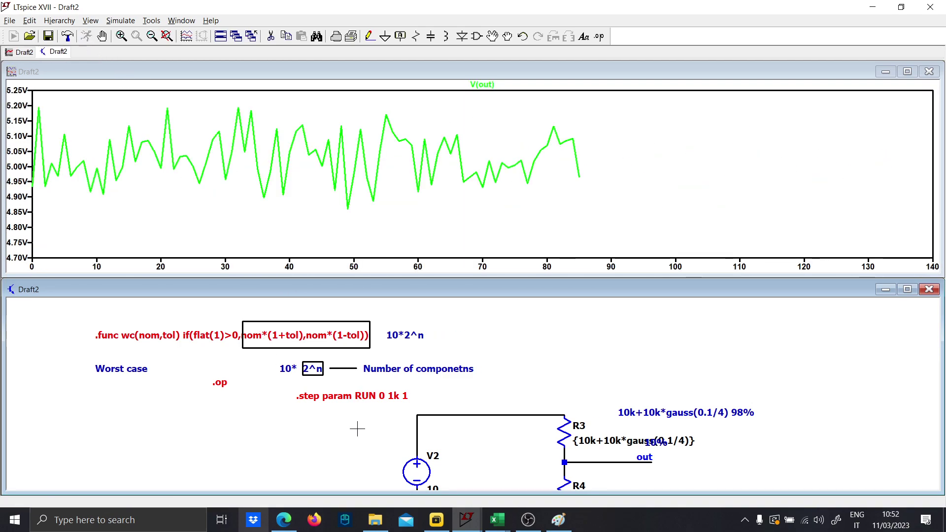
{"action": "scroll", "coordinate": [357, 429], "scroll_direction": "down", "scroll_amount": 1}
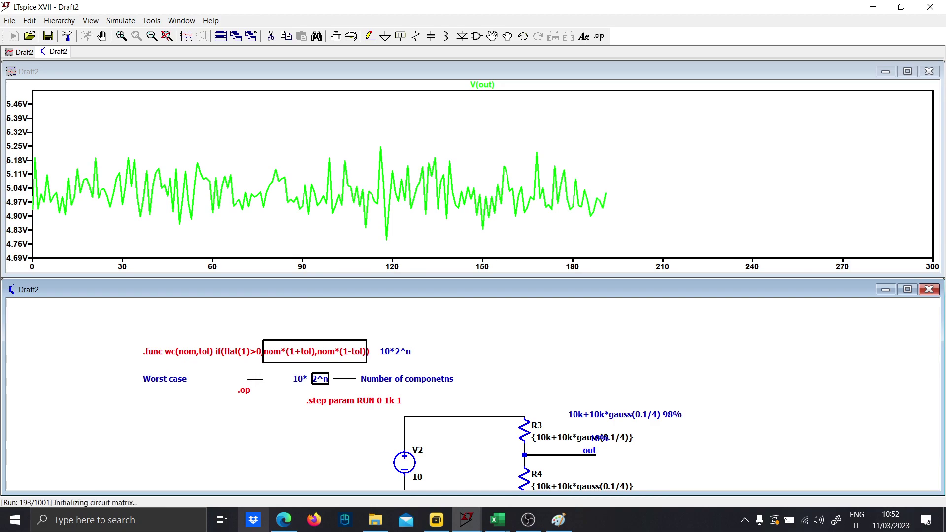